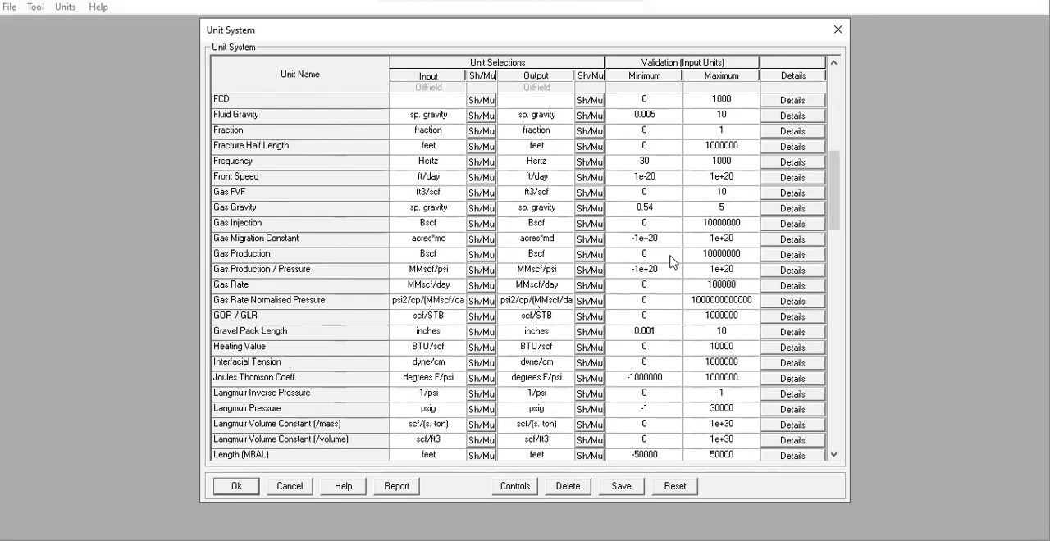
# Step: Review and accept the OilField unit system, and start the Material Balance tool
pyautogui.moveTo(837, 185); pyautogui.dragTo(846, 272)
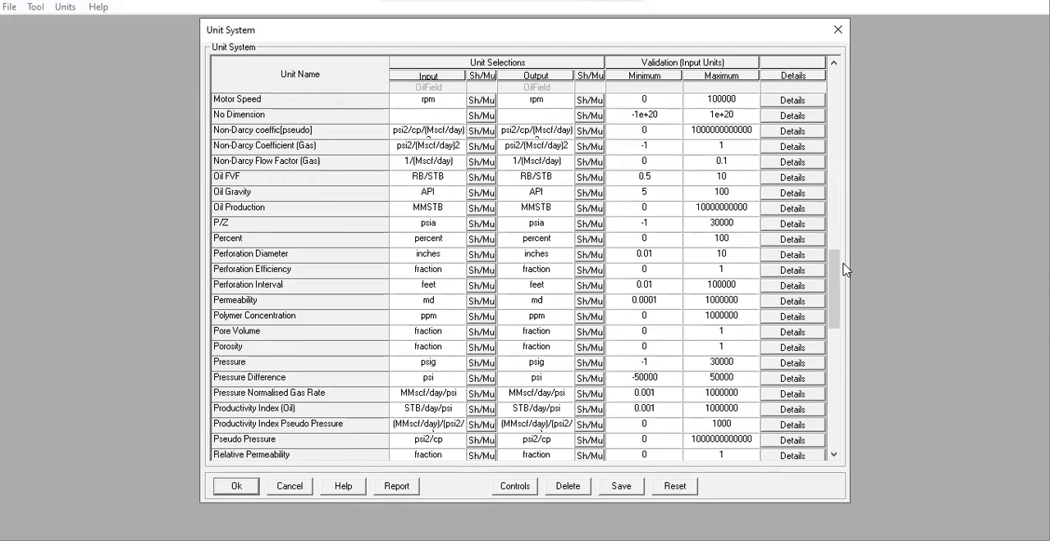
pyautogui.click(243, 487)
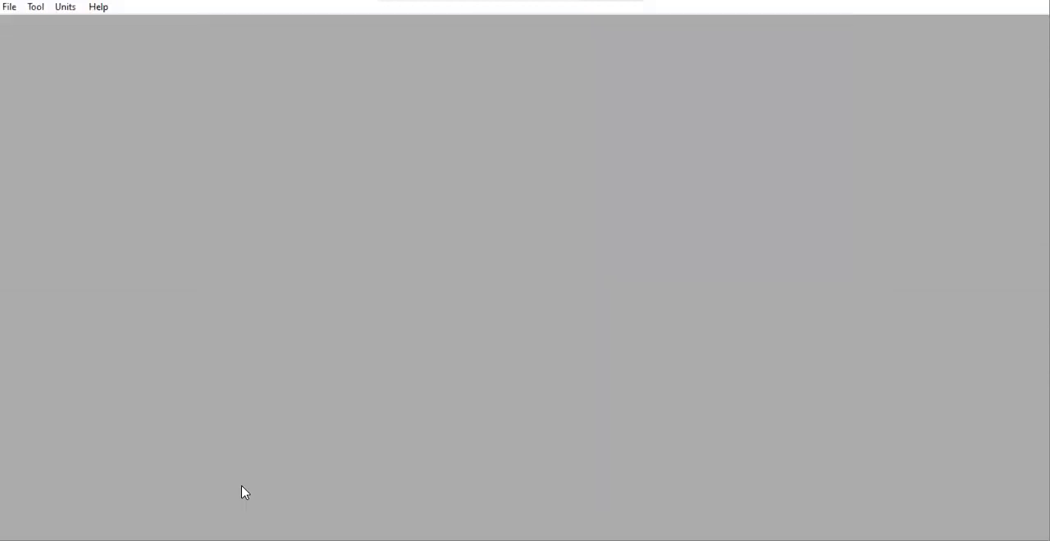
pyautogui.click(33, 8)
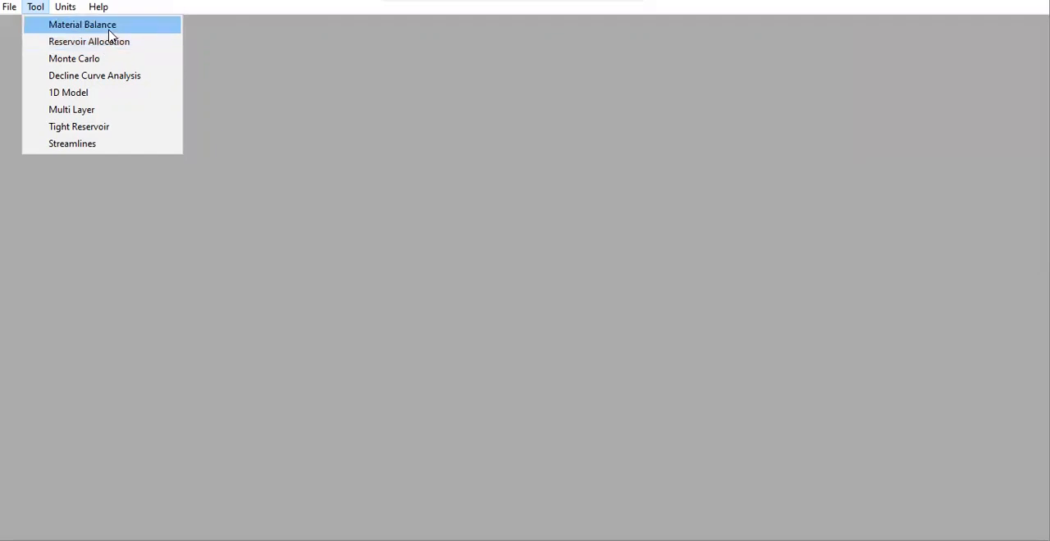
pyautogui.click(109, 28)
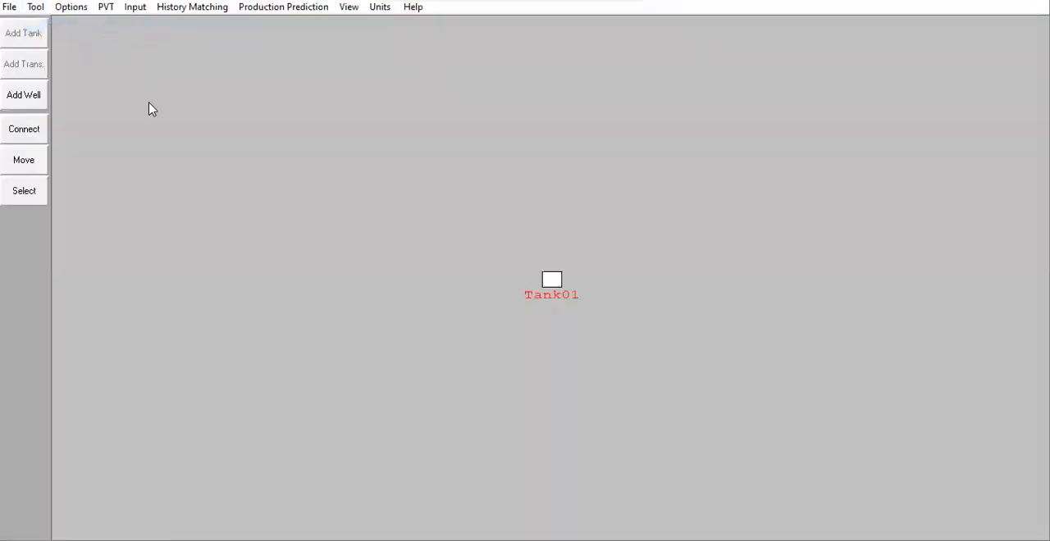
# Step: Examine the input and output units from the beginning of the unit system table and close it
pyautogui.click(385, 9)
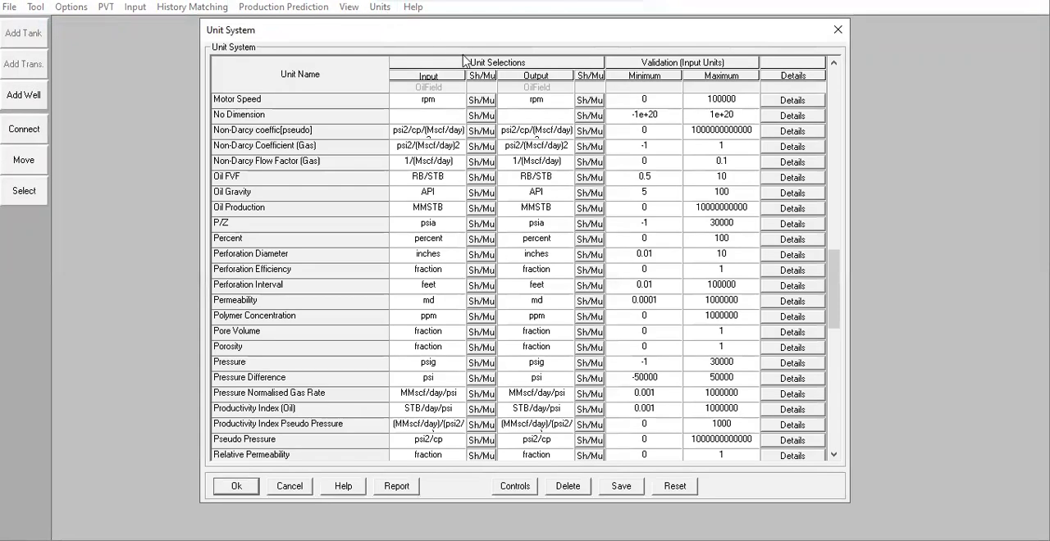
pyautogui.moveTo(832, 300); pyautogui.dragTo(830, 107)
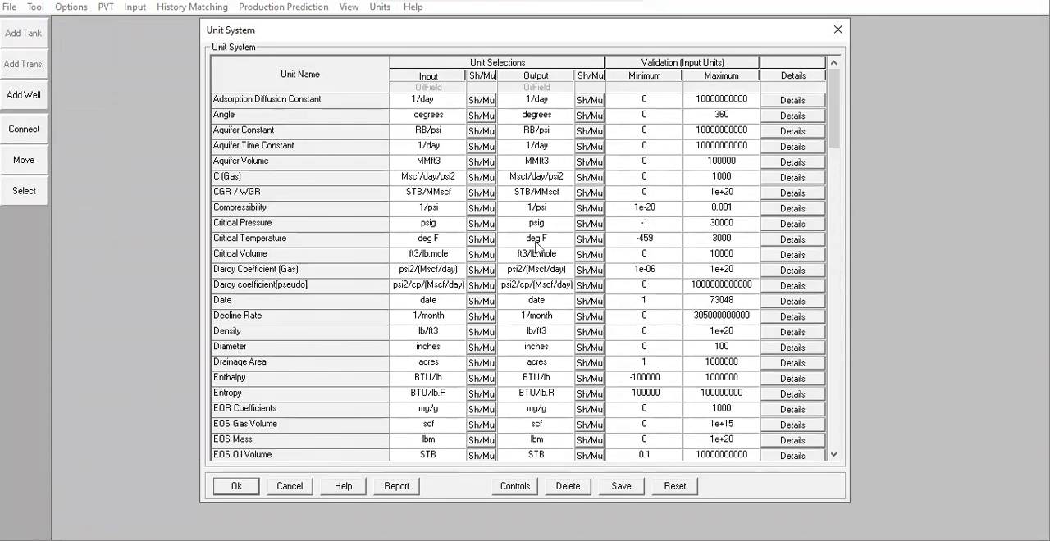
pyautogui.click(238, 487)
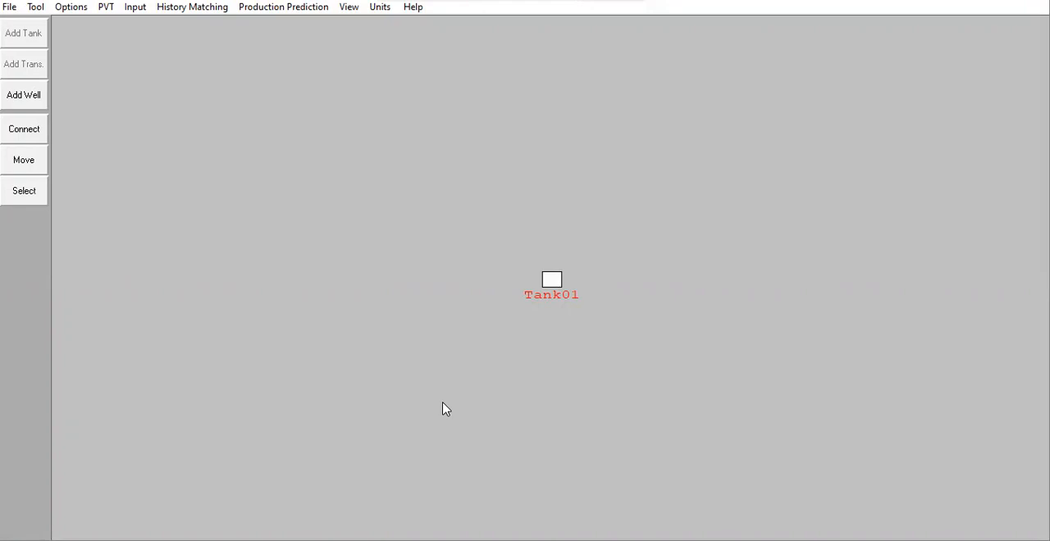
# Step: Set the reservoir fluid to Gas in the system options, with the compositional model set to None
pyautogui.click(72, 9)
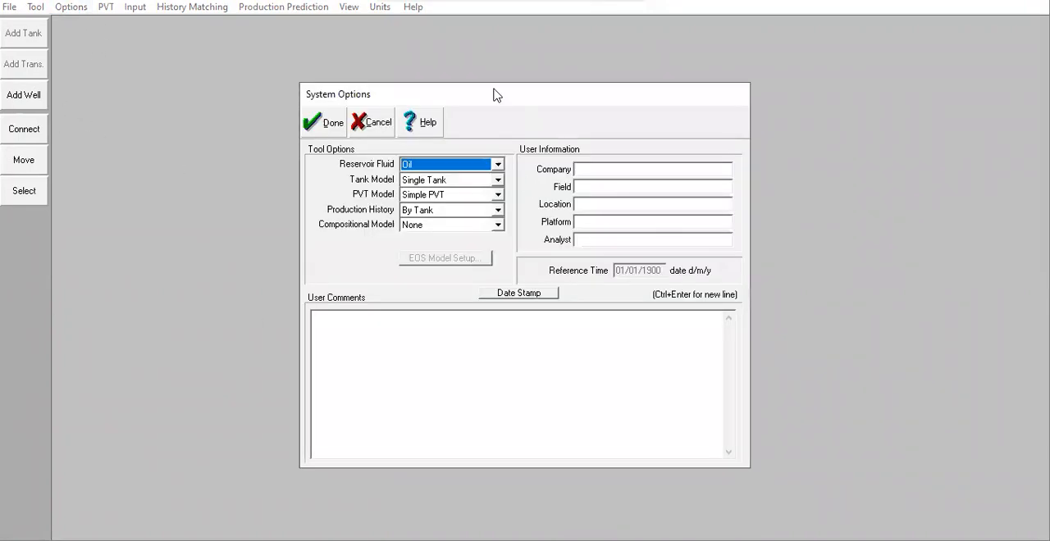
pyautogui.moveTo(499, 104); pyautogui.dragTo(608, 127)
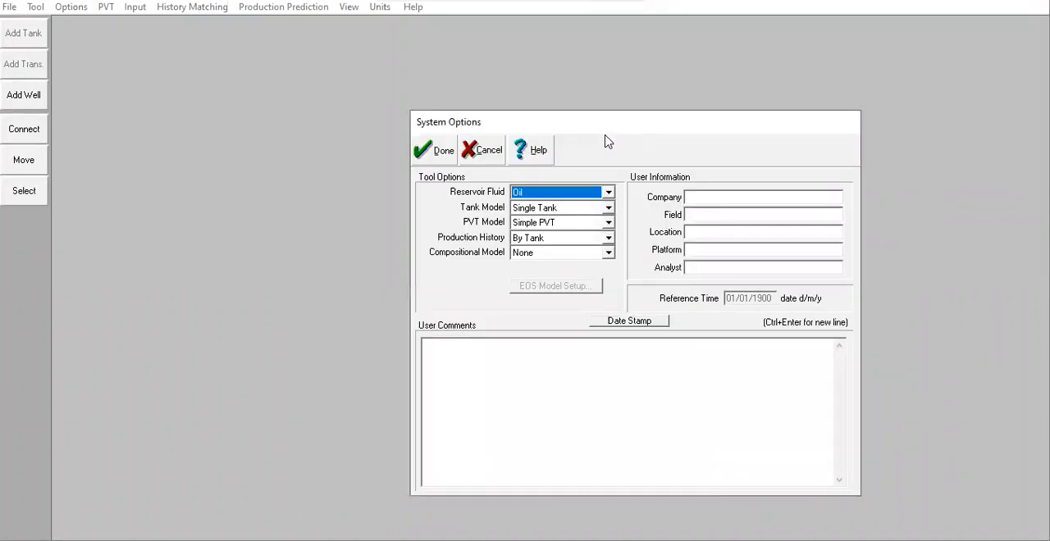
pyautogui.click(566, 192)
pyautogui.click(550, 215)
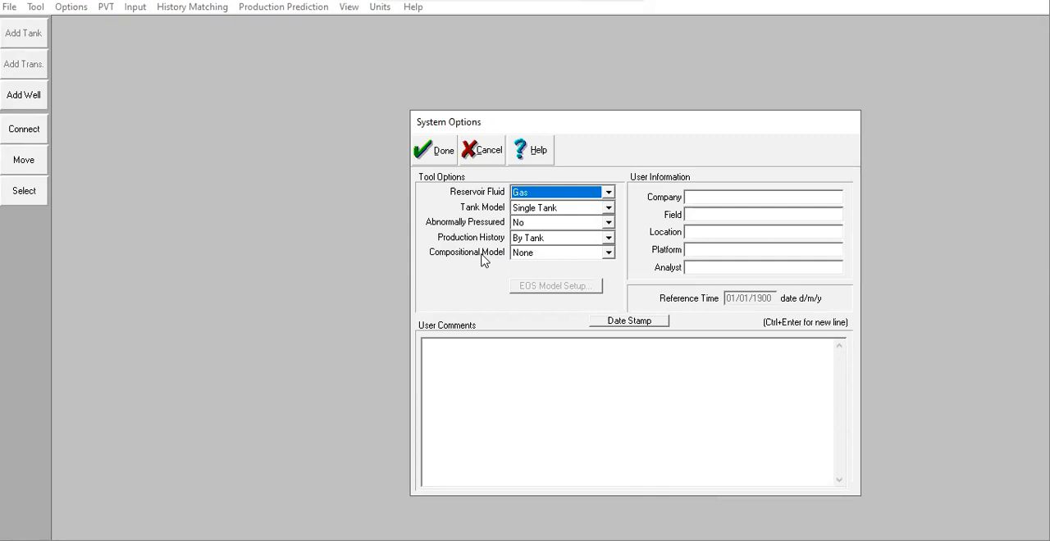
pyautogui.click(608, 253)
pyautogui.click(586, 267)
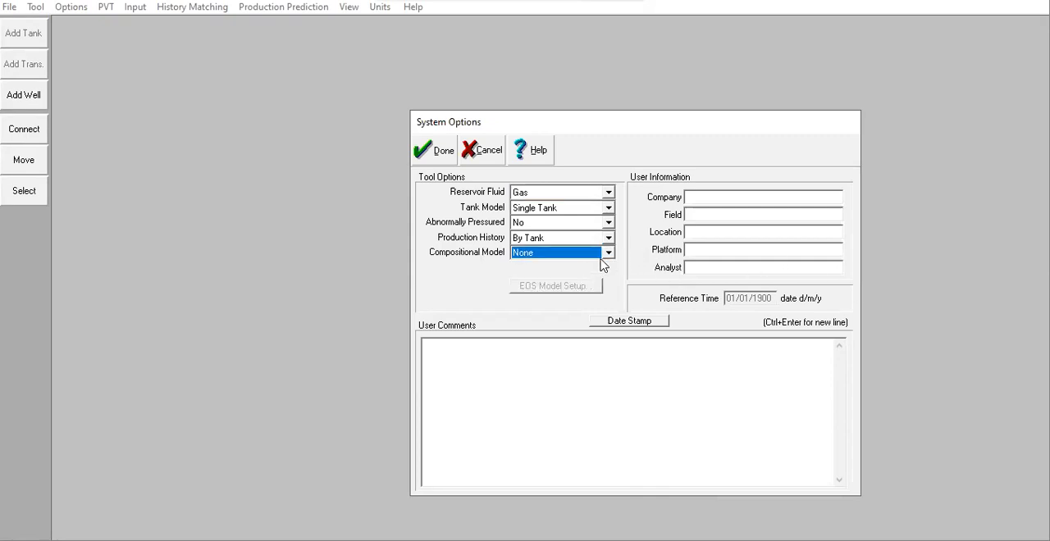
pyautogui.click(706, 199)
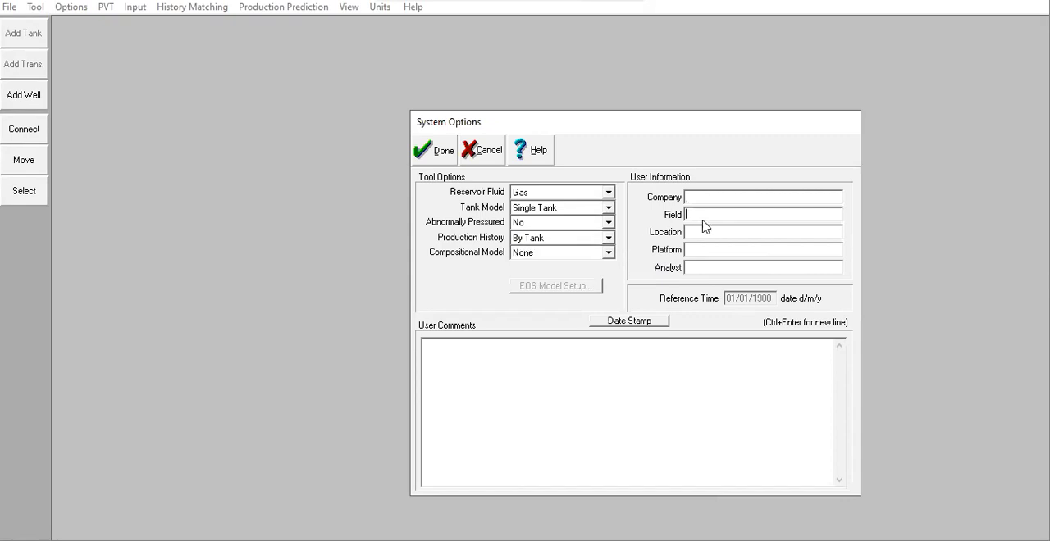
pyautogui.click(691, 217)
pyautogui.click(659, 378)
pyautogui.click(444, 153)
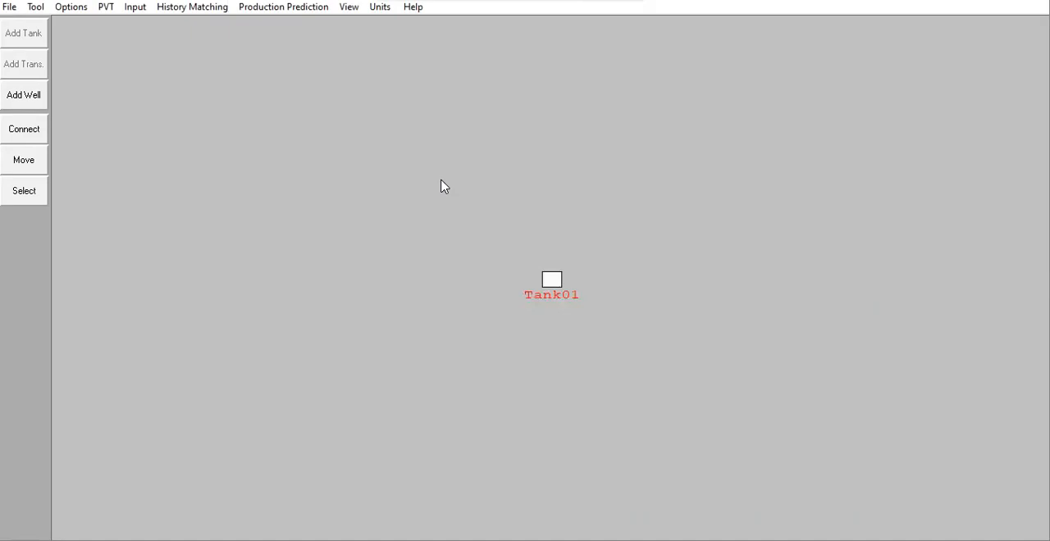
# Step: Open the PVT fluid properties and enter a gas gravity of 0,77 and a separator pressure of 1275,3 psig
pyautogui.click(106, 8)
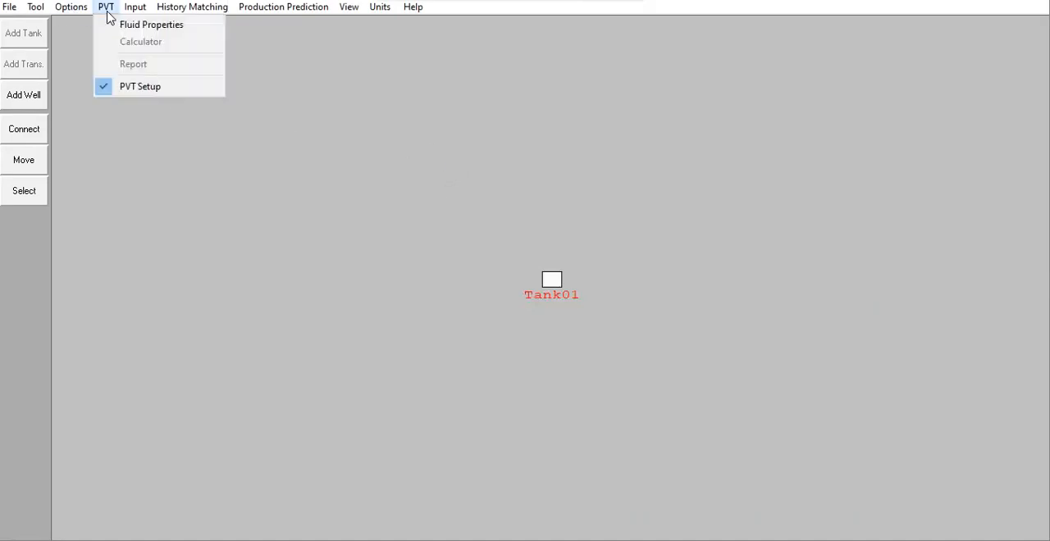
pyautogui.click(148, 27)
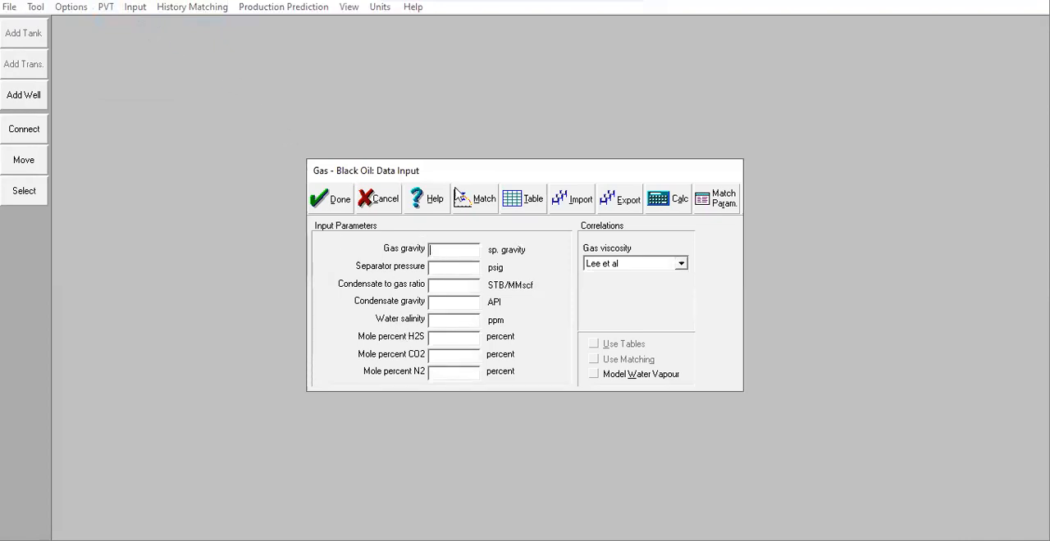
pyautogui.moveTo(469, 171); pyautogui.dragTo(475, 155)
pyautogui.click(452, 254)
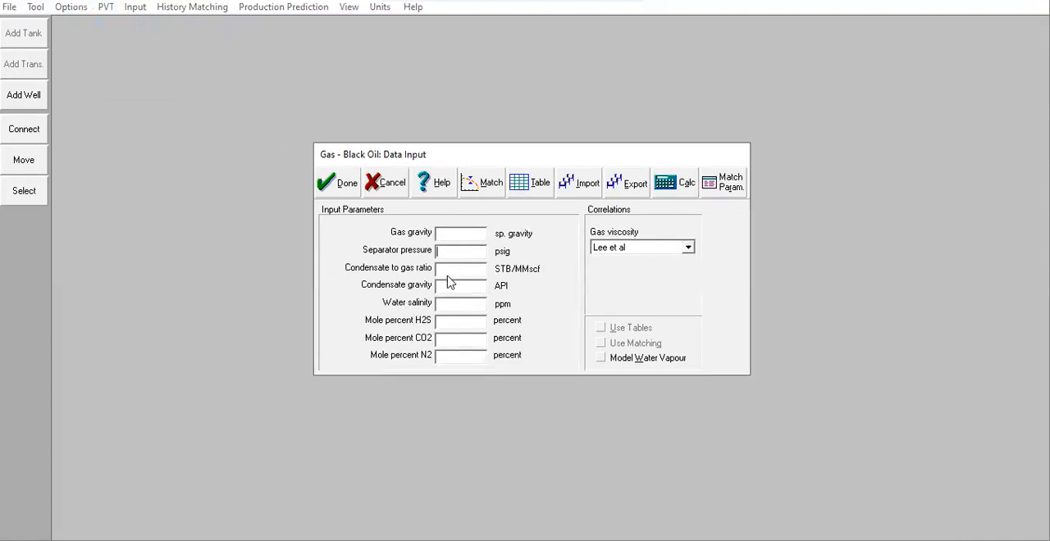
pyautogui.click(447, 271)
pyautogui.click(456, 235)
pyautogui.write('0,77')
pyautogui.click(471, 254)
pyautogui.write('1275,3')
# Step: Enter a condensate to gas ratio of 22,2 STB/MMscf, condensate gravity of 63 API and water salinity of 100000 ppm
pyautogui.click(449, 277)
pyautogui.write('22,2')
pyautogui.write('63')
pyautogui.click(476, 304)
pyautogui.write('100000')
# Step: Set the mole percentages to 0 for H2S, 0,37 for CO2 and 4 for N2
pyautogui.click(483, 328)
pyautogui.write('0')
pyautogui.write('0,3')
pyautogui.write('7')
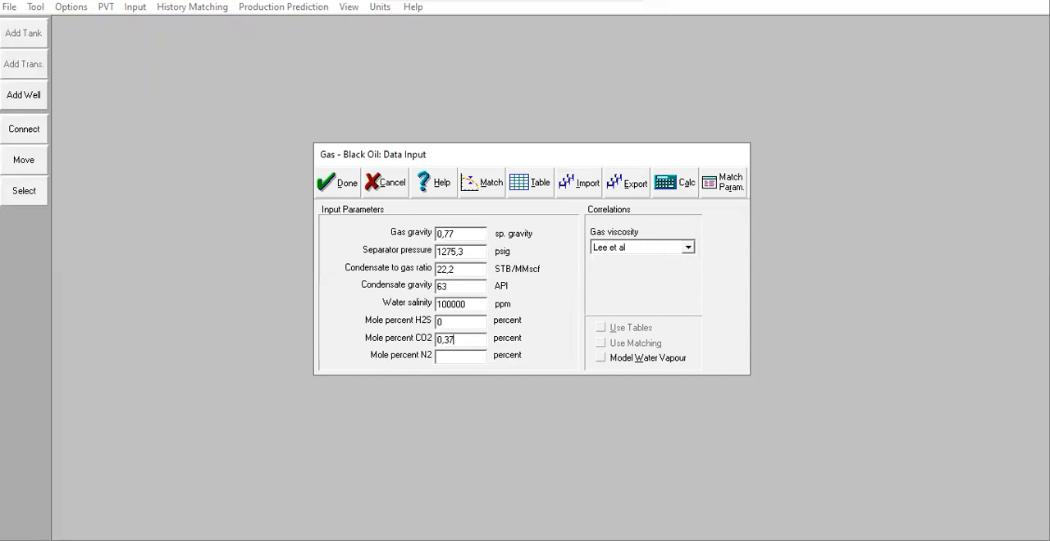
pyautogui.click(456, 361)
pyautogui.write('4')
pyautogui.click(459, 239)
pyautogui.click(464, 252)
pyautogui.click(462, 269)
# Step: Open the PVT matching table, set its temperature to 166 deg F and enter pressures of 4916,3 and 2630 psig
pyautogui.click(475, 185)
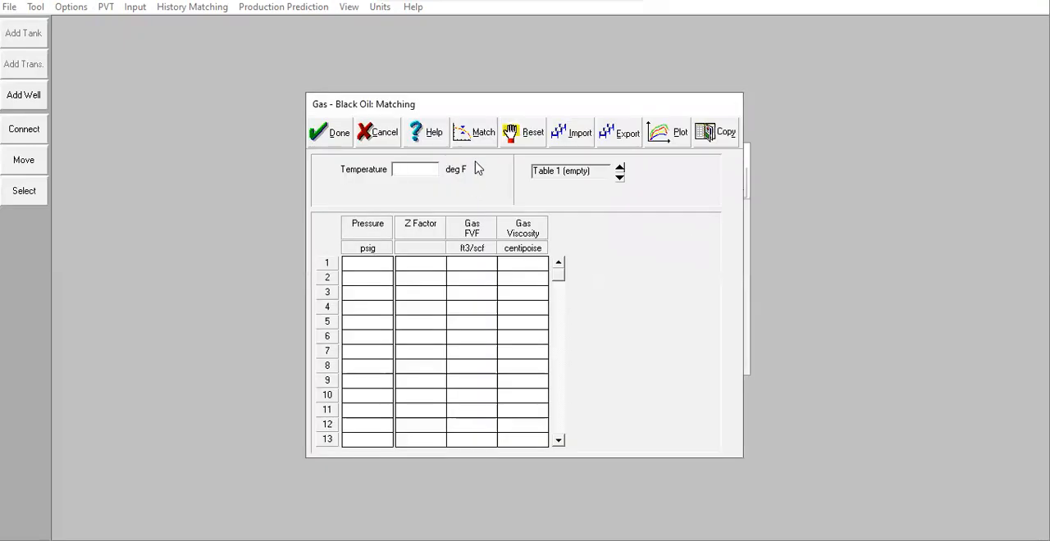
pyautogui.write('166')
pyautogui.click(371, 274)
pyautogui.write('4916,3')
pyautogui.click(373, 282)
pyautogui.write('2639')
pyautogui.press('BackSpace')
pyautogui.write('0')
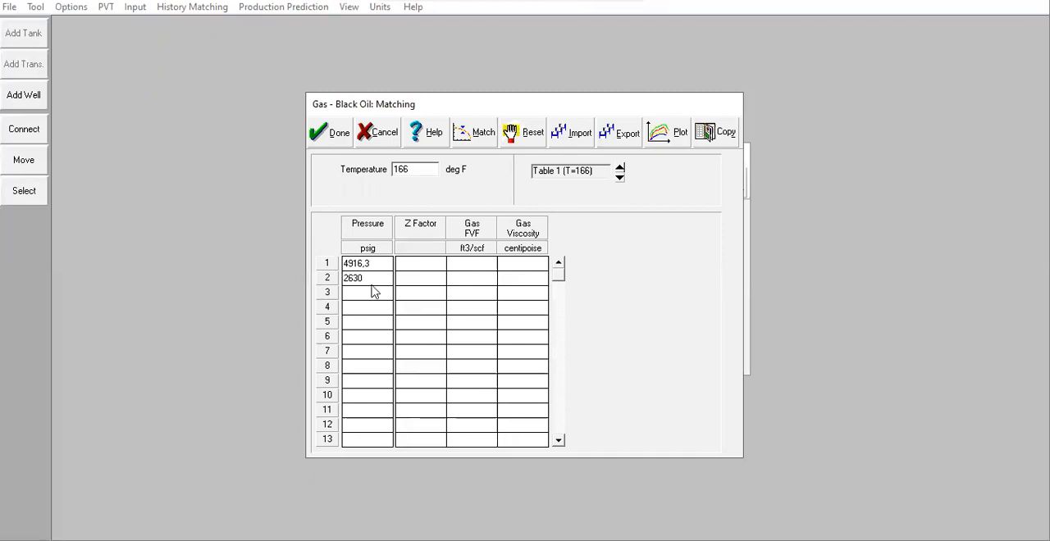
# Step: Enter Z factors of 0,906 and 0,753 in the first and second rows of the matching table
pyautogui.click(418, 279)
pyautogui.click(425, 269)
pyautogui.write('0,906')
pyautogui.click(424, 283)
pyautogui.write('0,753')
# Step: Enter gas FVF values of 0,0039 and 0,005 ft3/scf in the first and second rows
pyautogui.click(478, 267)
pyautogui.write('0,004')
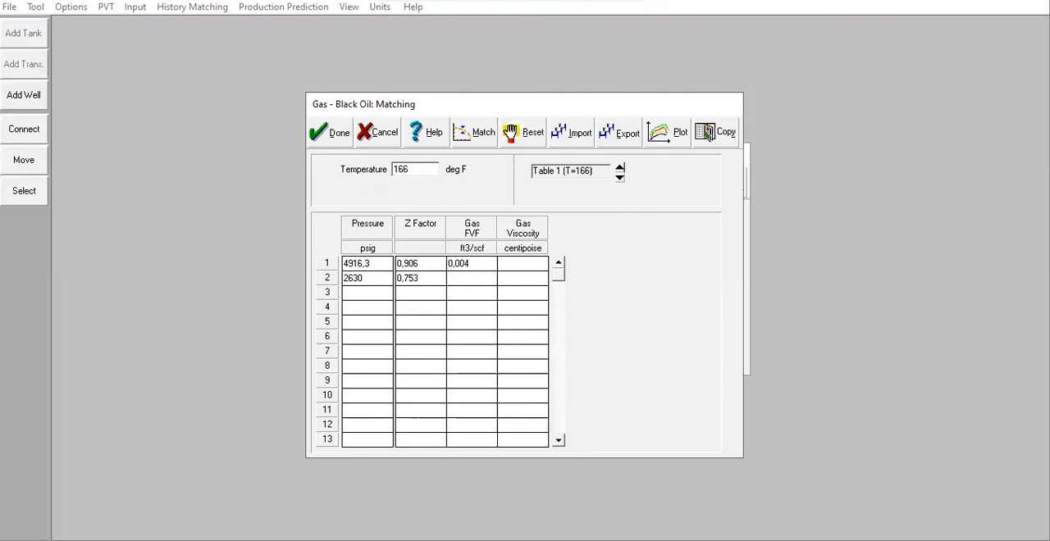
pyautogui.press('BackSpace')
pyautogui.write('39')
pyautogui.click(451, 279)
pyautogui.write('0,005')
# Step: Enter gas viscosities of 0,0392 centipoise in the first row and 0,024 centipoise in the second row
pyautogui.click(525, 275)
pyautogui.write('0,024')
pyautogui.click(532, 262)
pyautogui.write('0,039')
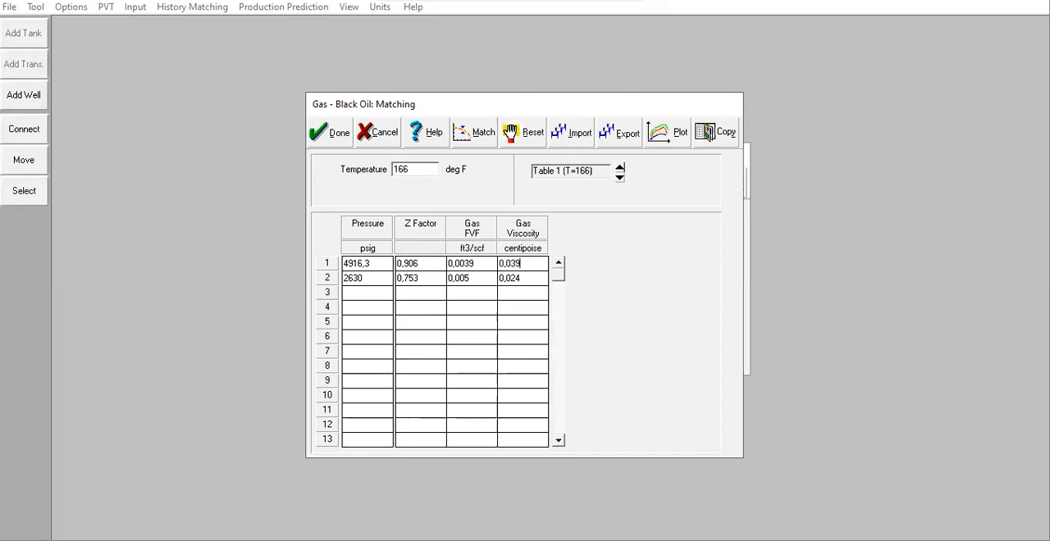
pyautogui.write('2')
# Step: Calculate the match on Z factor, gas FVF and gas viscosity using the Lee et al correlation with Match All enabled
pyautogui.click(480, 135)
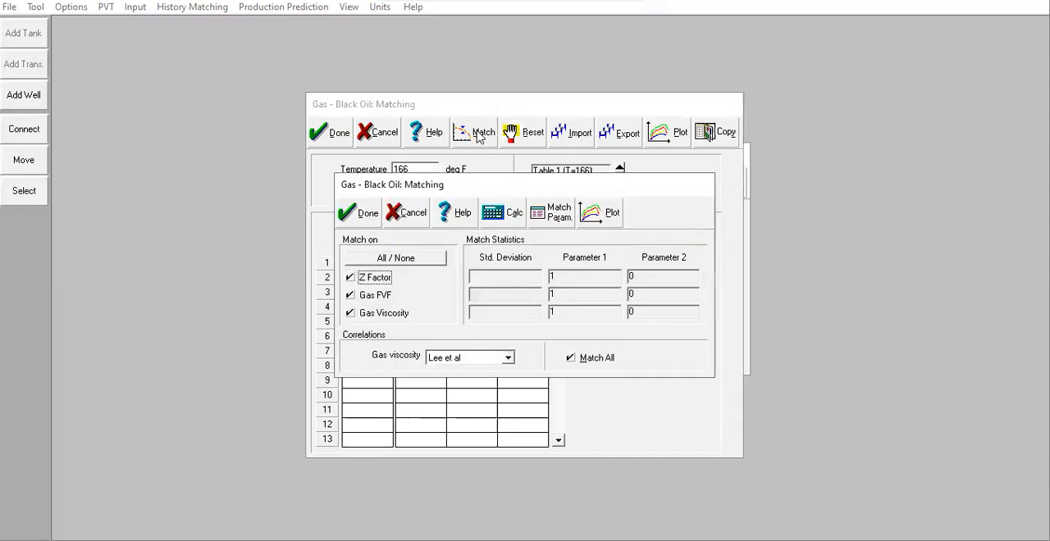
pyautogui.click(502, 361)
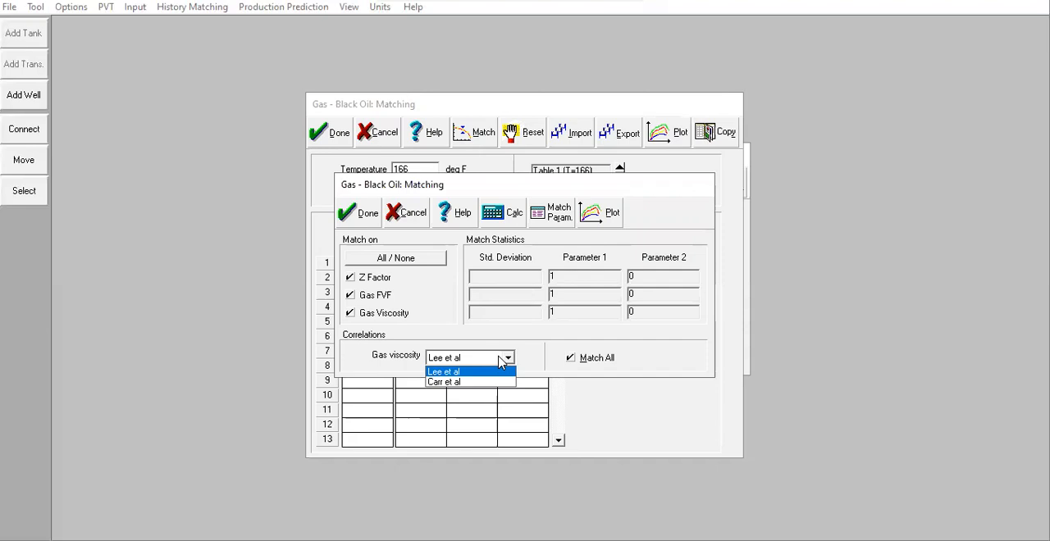
pyautogui.click(452, 310)
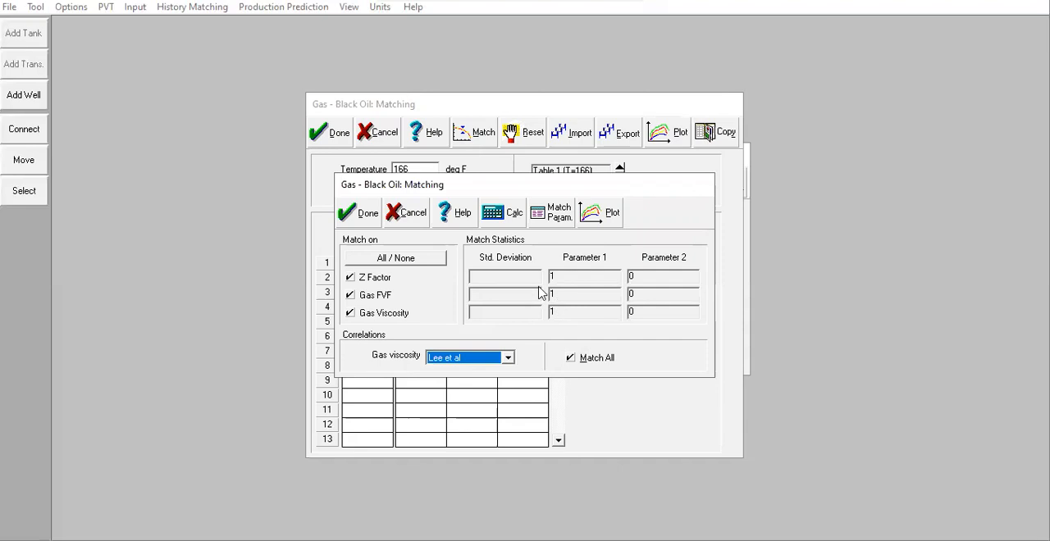
pyautogui.click(510, 220)
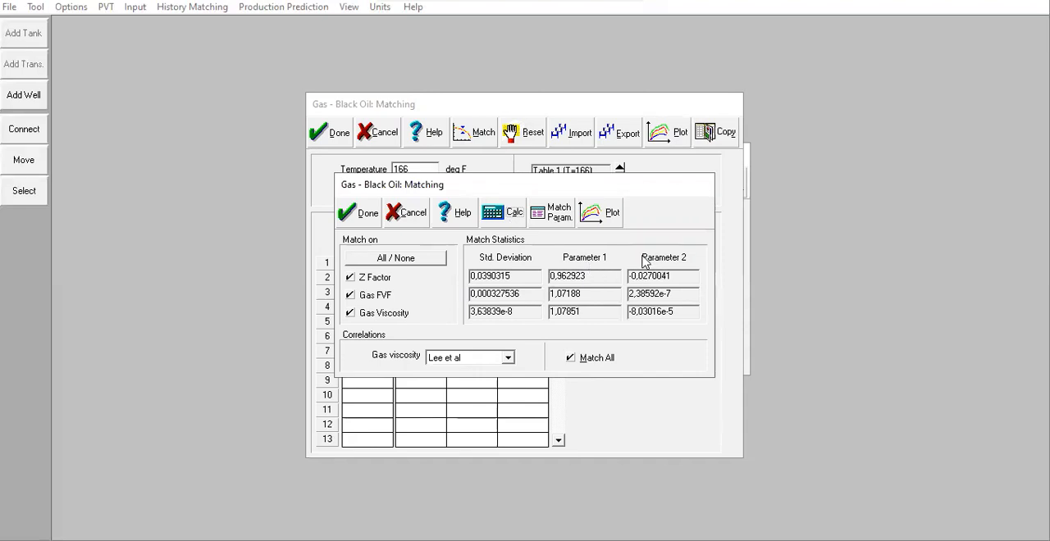
# Step: Switch the gas viscosity correlation to Carr et al and back to Lee et al
pyautogui.click(478, 358)
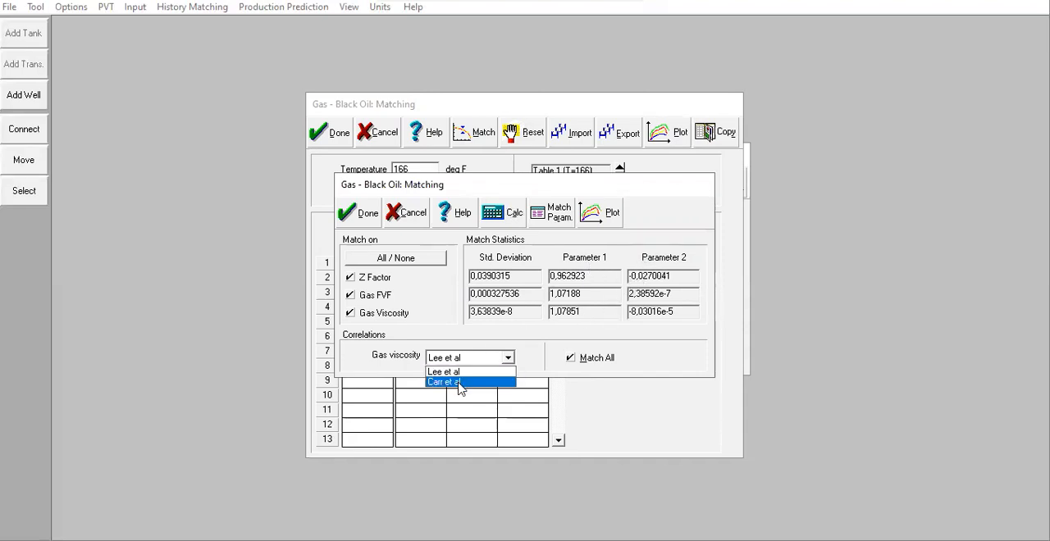
pyautogui.click(459, 382)
pyautogui.click(500, 361)
pyautogui.click(488, 373)
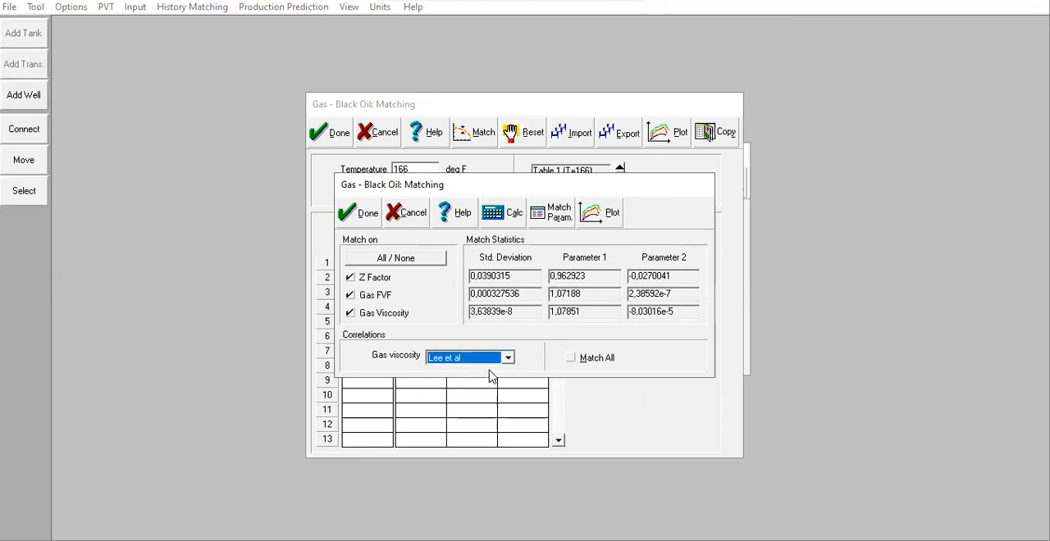
# Step: Open the match parameters and compare the parameters and standard deviations of the Lee et al and Carr et al viscosity correlations
pyautogui.click(555, 225)
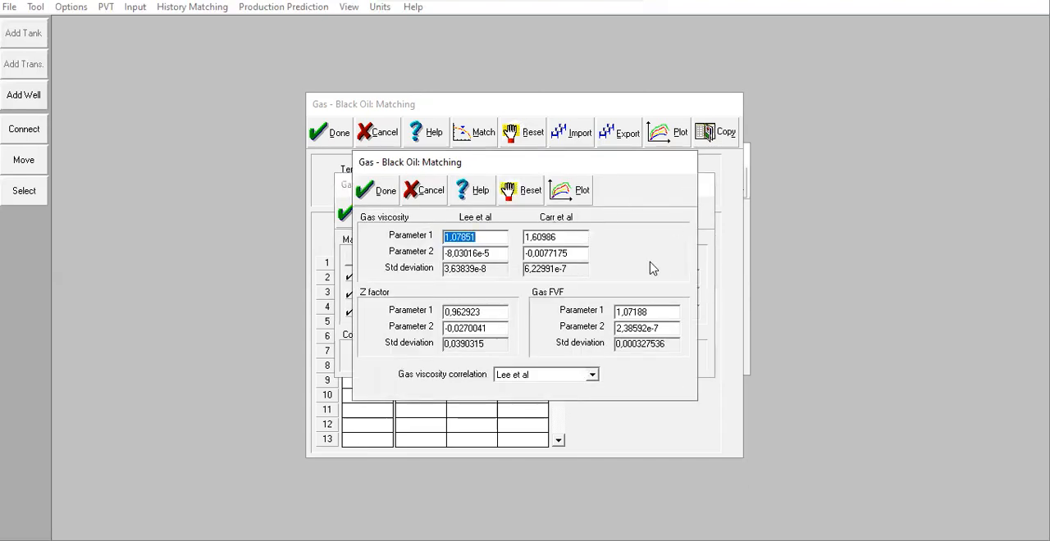
pyautogui.click(493, 257)
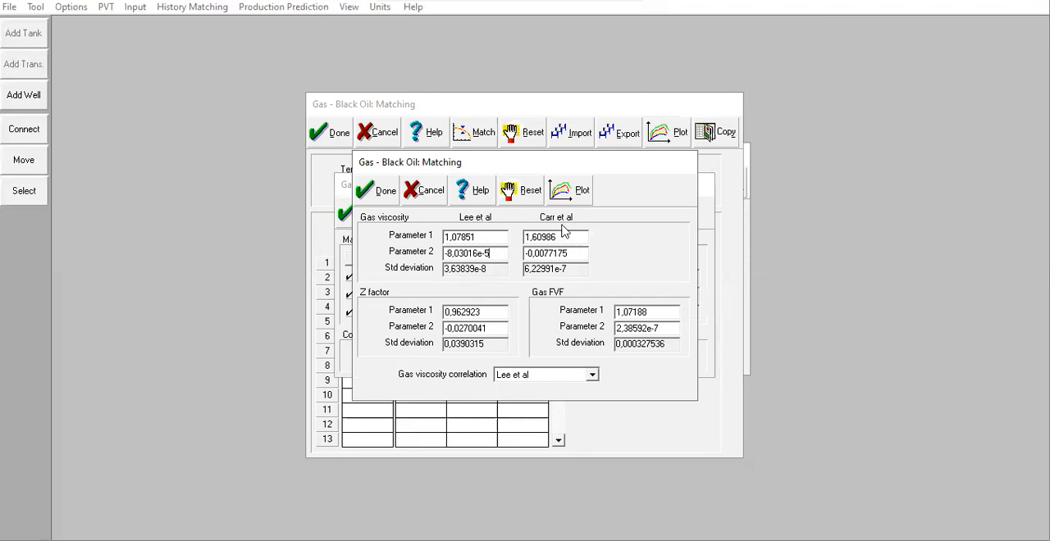
pyautogui.click(478, 239)
pyautogui.moveTo(492, 254)
pyautogui.mouseDown()
pyautogui.moveTo(457, 254)
pyautogui.moveTo(482, 259)
pyautogui.mouseUp()
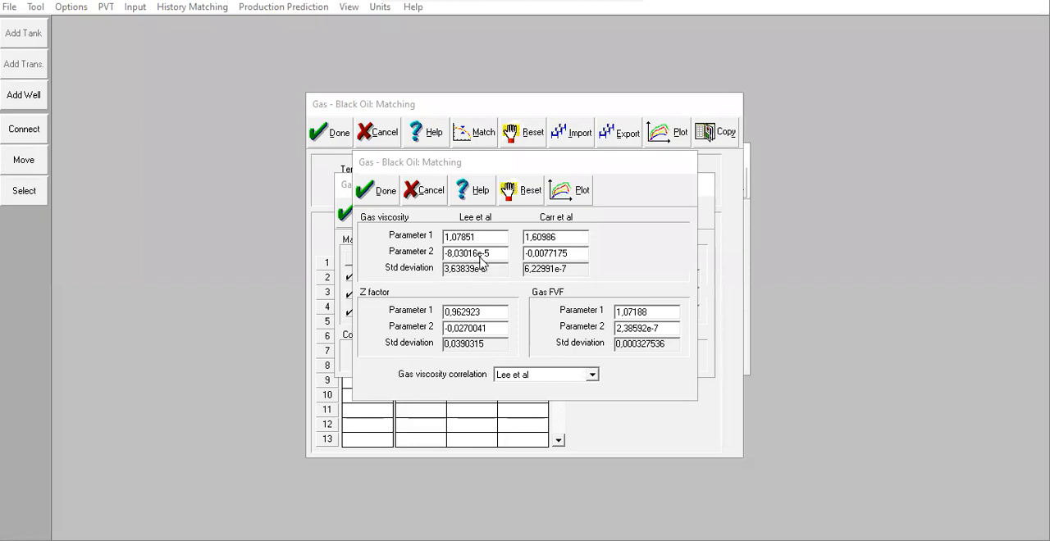
pyautogui.moveTo(572, 256); pyautogui.dragTo(534, 265)
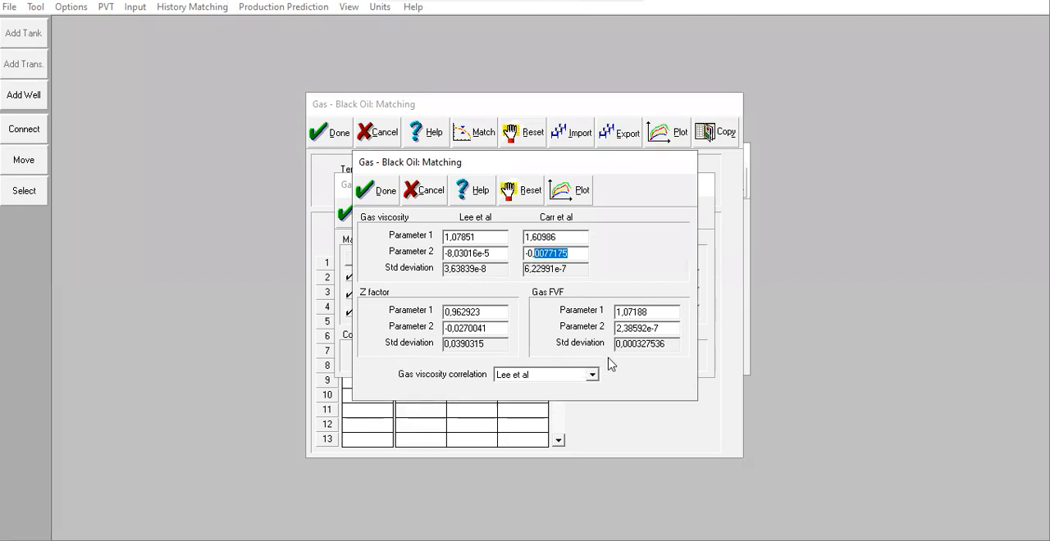
pyautogui.click(534, 374)
pyautogui.click(490, 318)
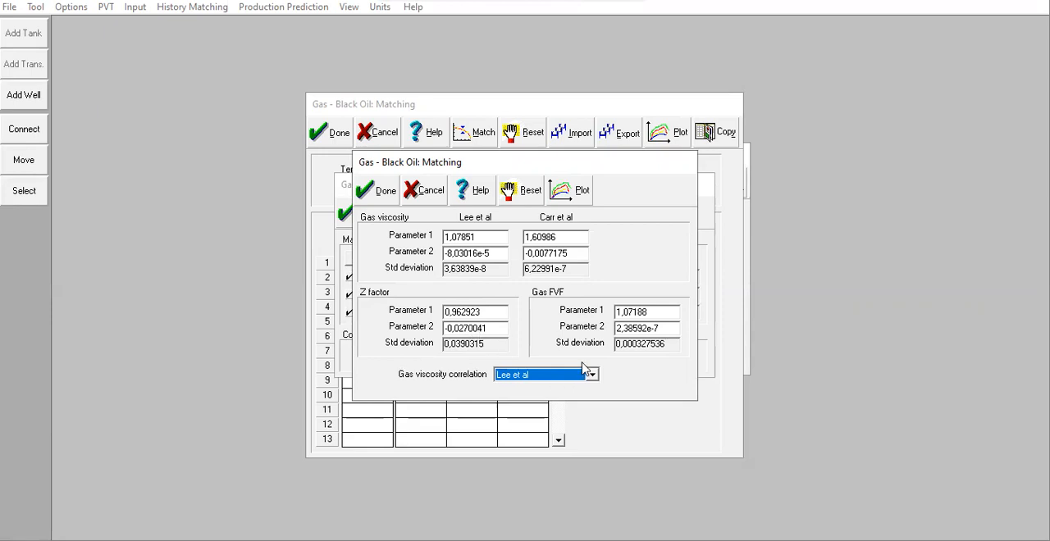
pyautogui.moveTo(480, 311); pyautogui.dragTo(474, 313)
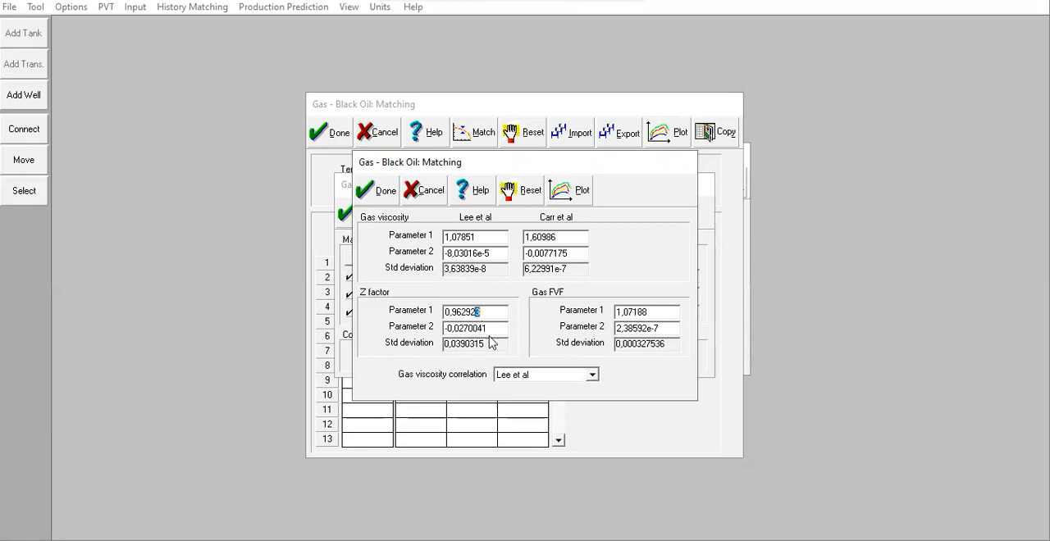
# Step: Set the gas viscosity correlation to Carr et al in the match parameters
pyautogui.click(538, 377)
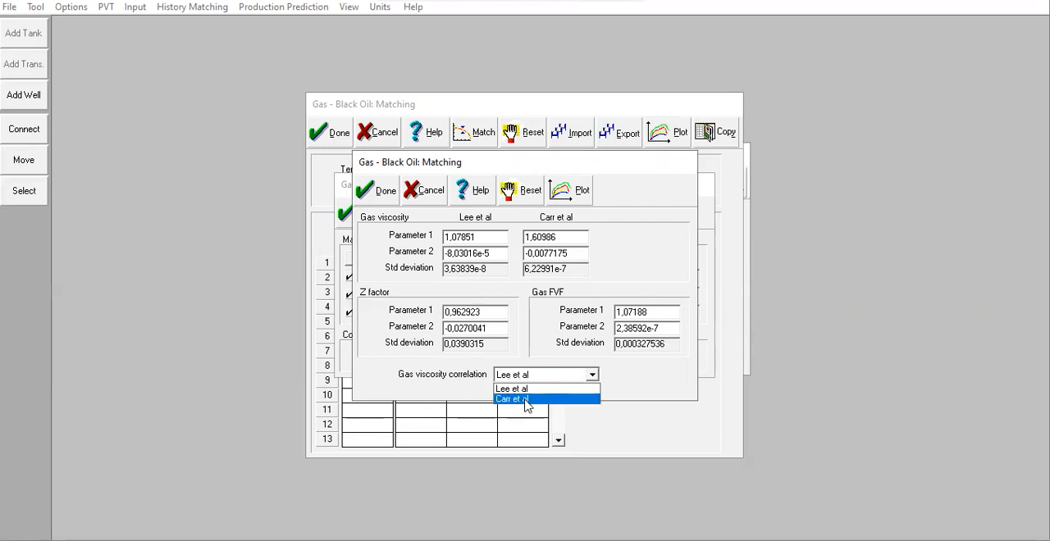
pyautogui.click(525, 400)
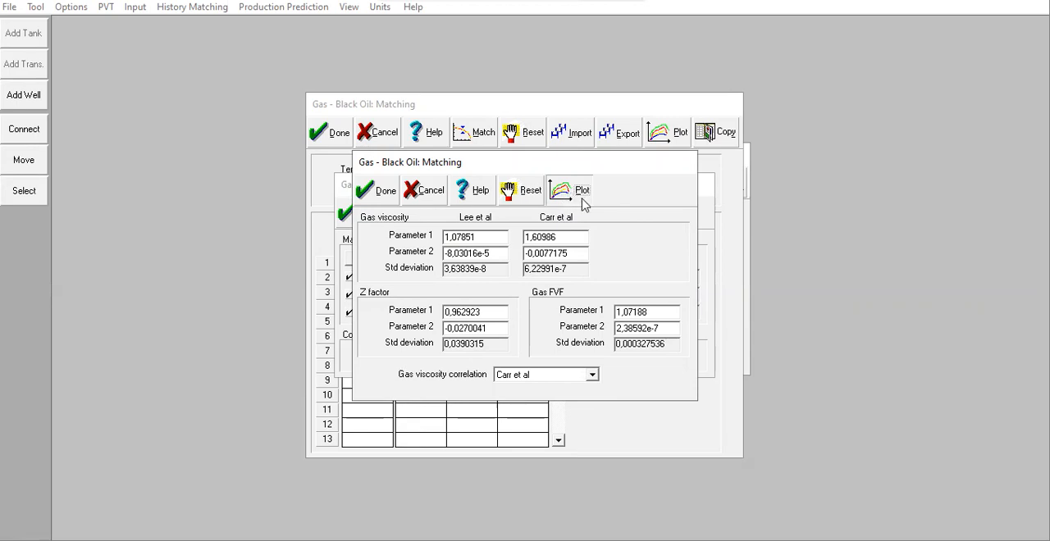
# Step: Accept the match parameters with the Carr et al viscosity correlation and preview its match plot
pyautogui.click(580, 198)
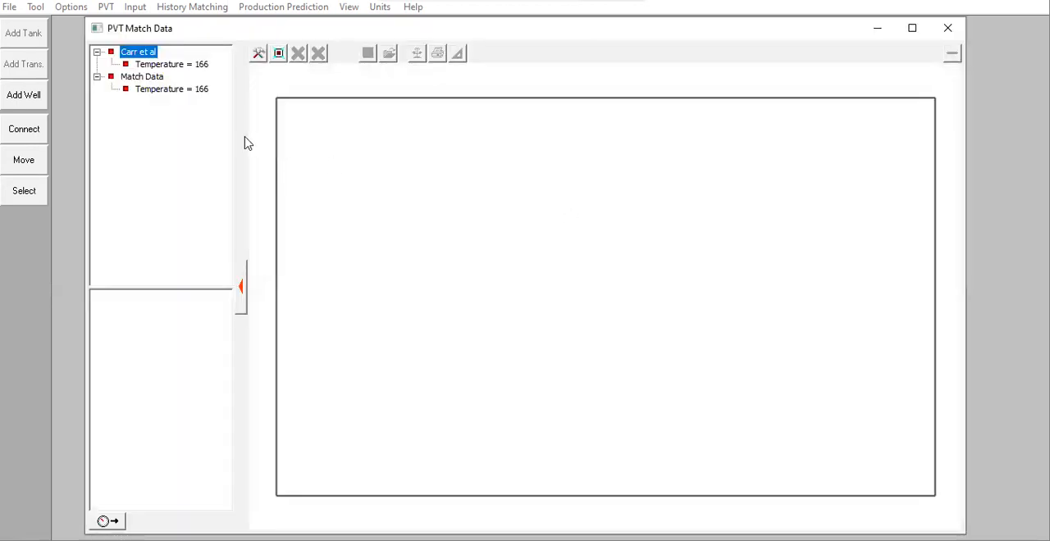
pyautogui.click(946, 35)
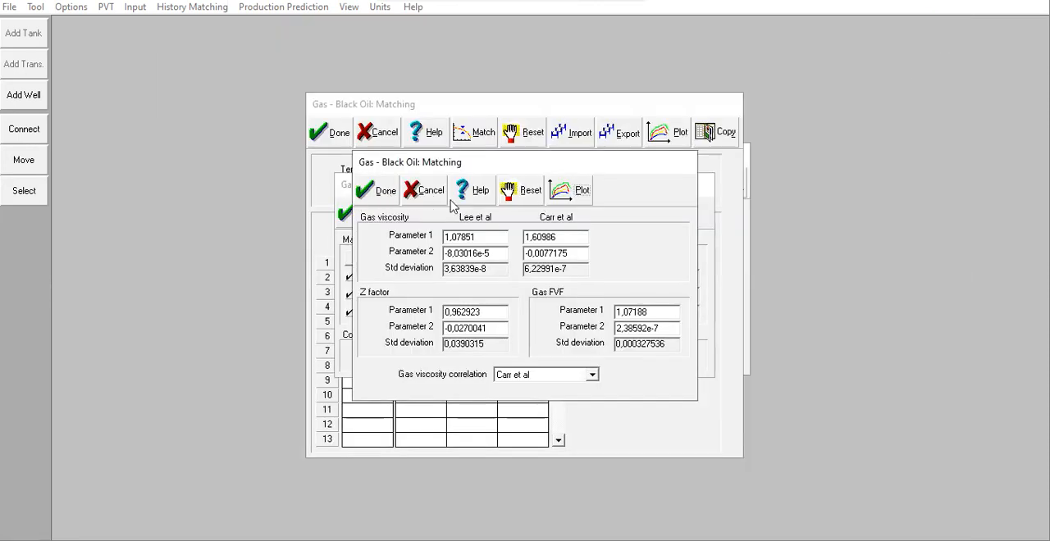
pyautogui.click(382, 200)
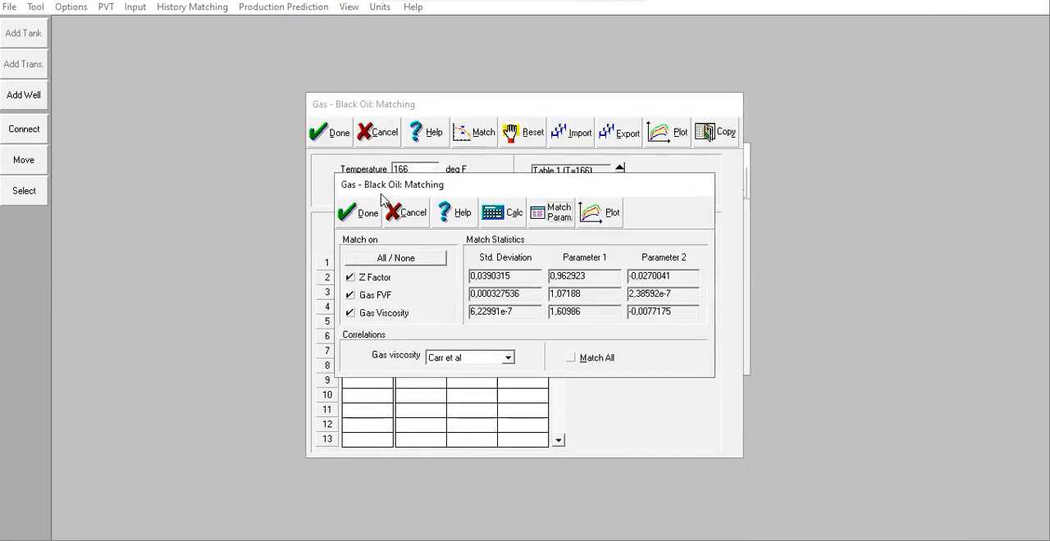
pyautogui.click(614, 219)
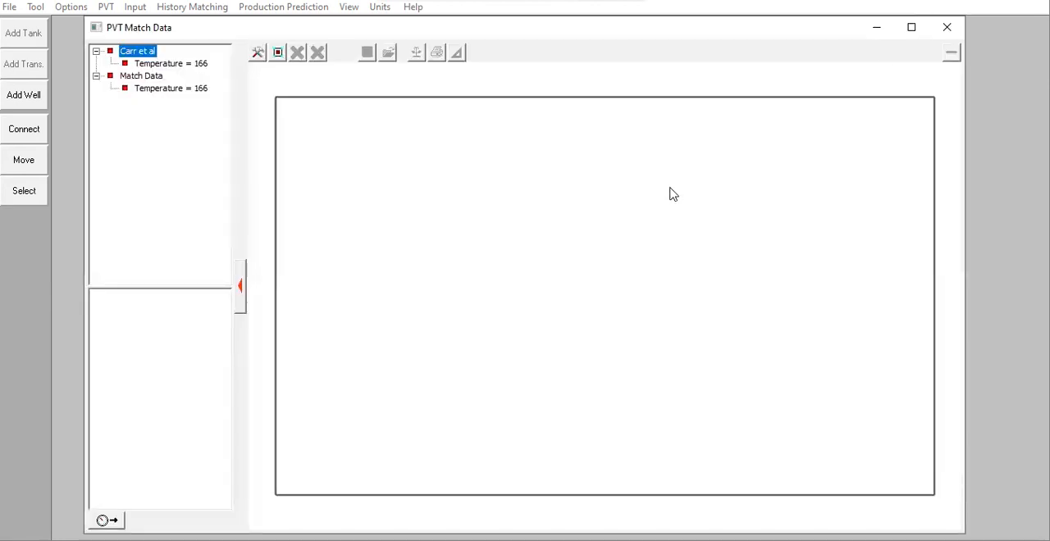
pyautogui.click(946, 29)
# Step: Recalculate the gas correlation match with Match All enabled and open the match plot for both viscosity correlations
pyautogui.click(569, 358)
pyautogui.click(510, 216)
pyautogui.click(600, 221)
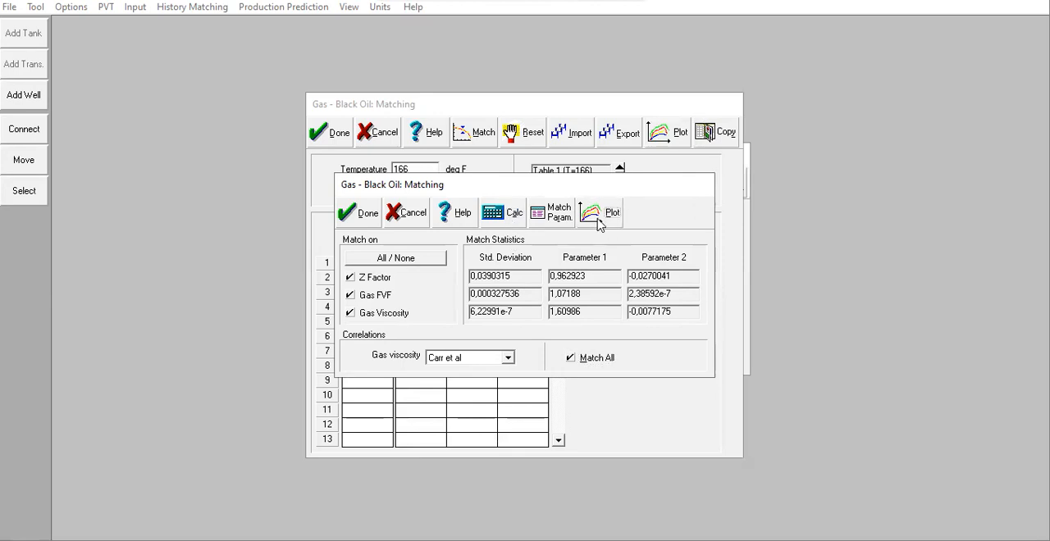
pyautogui.click(945, 28)
pyautogui.click(606, 223)
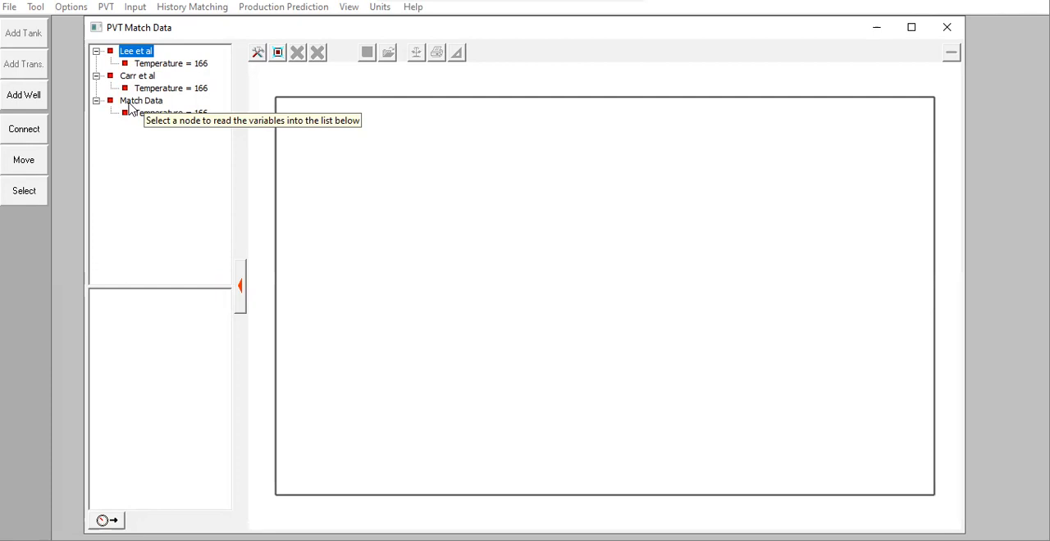
# Step: Plot gas viscosity against pressure for the match data and the Lee et al correlation at temperature 166
pyautogui.click(139, 64)
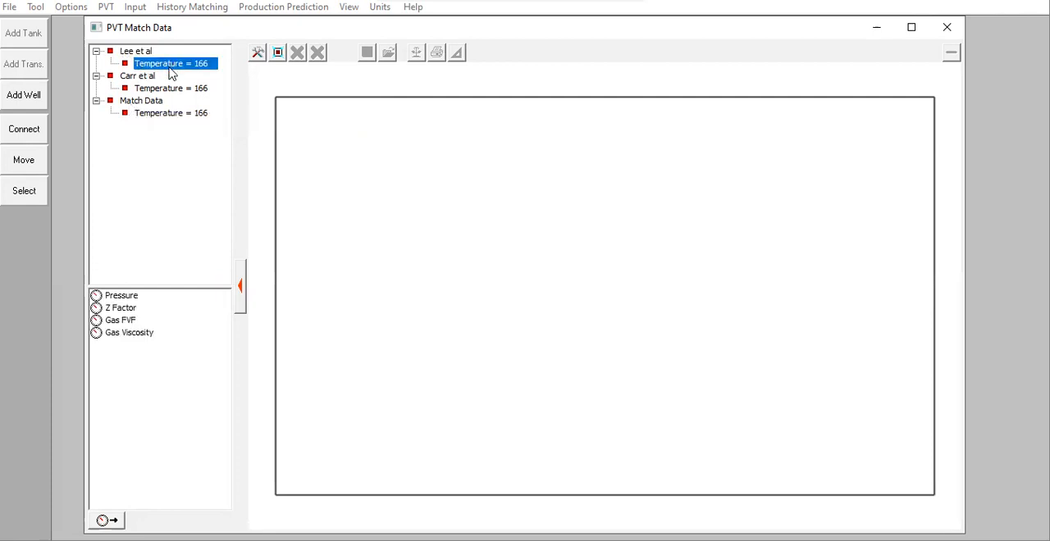
pyautogui.click(158, 115)
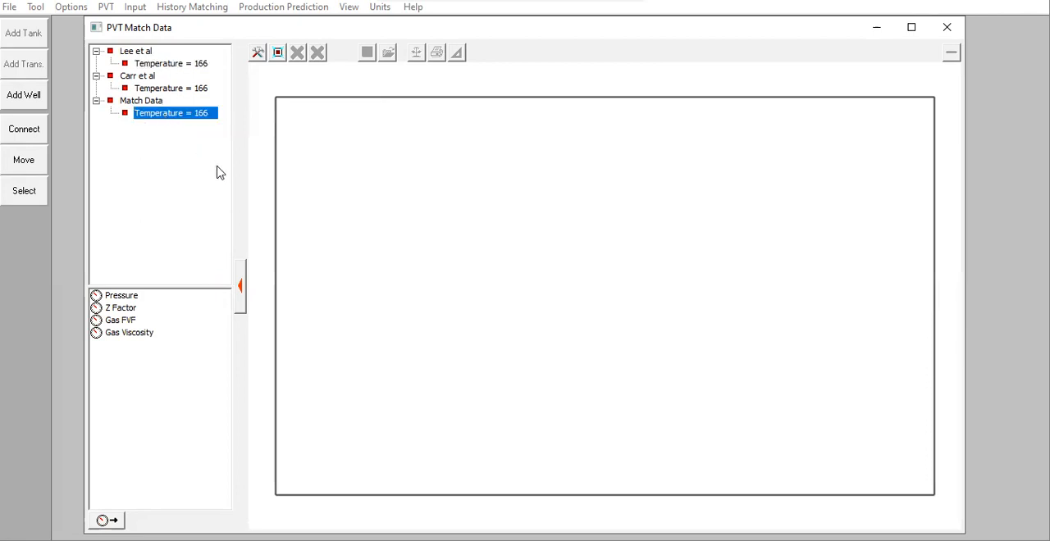
pyautogui.click(129, 336)
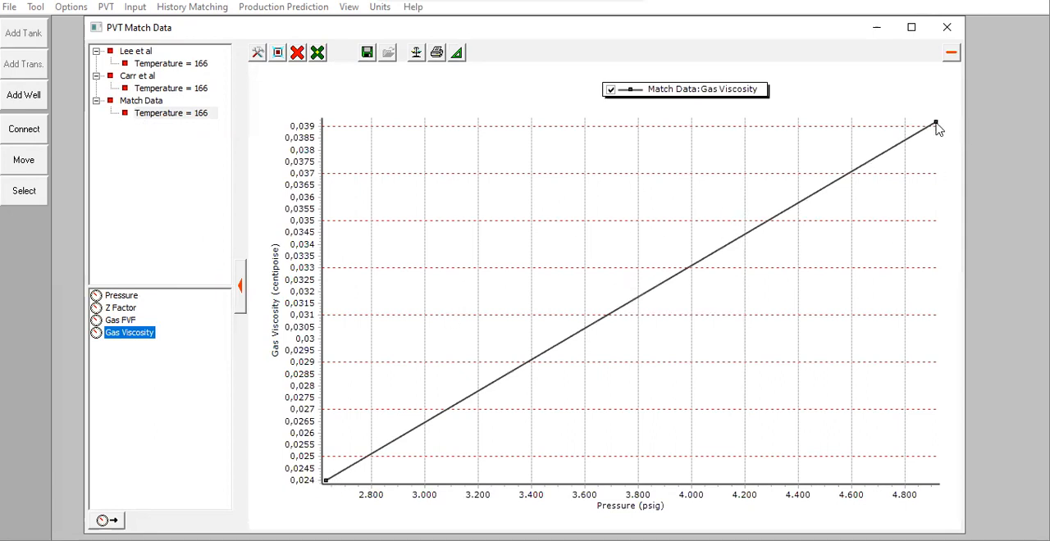
pyautogui.moveTo(936, 120)
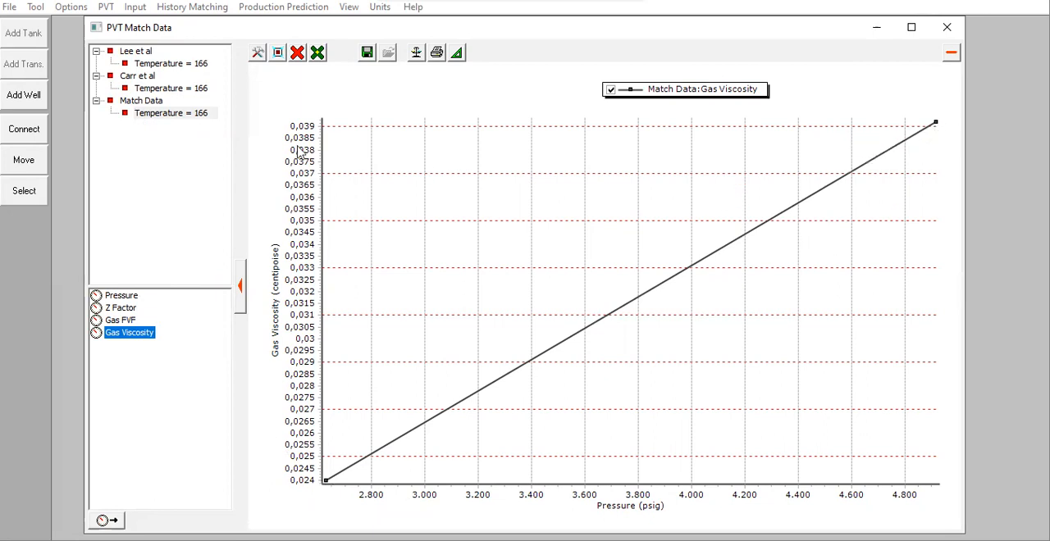
pyautogui.click(179, 67)
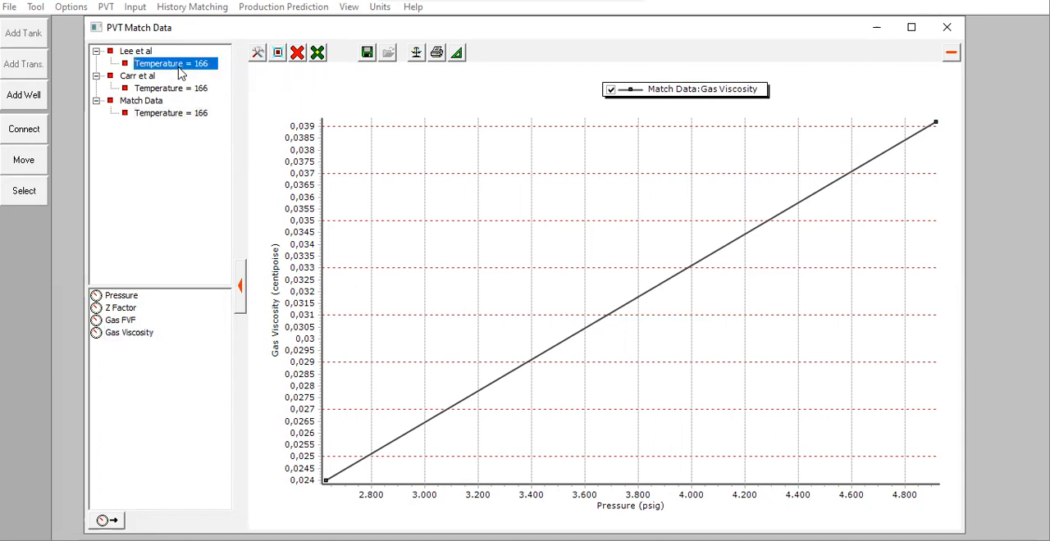
pyautogui.doubleClick(129, 334)
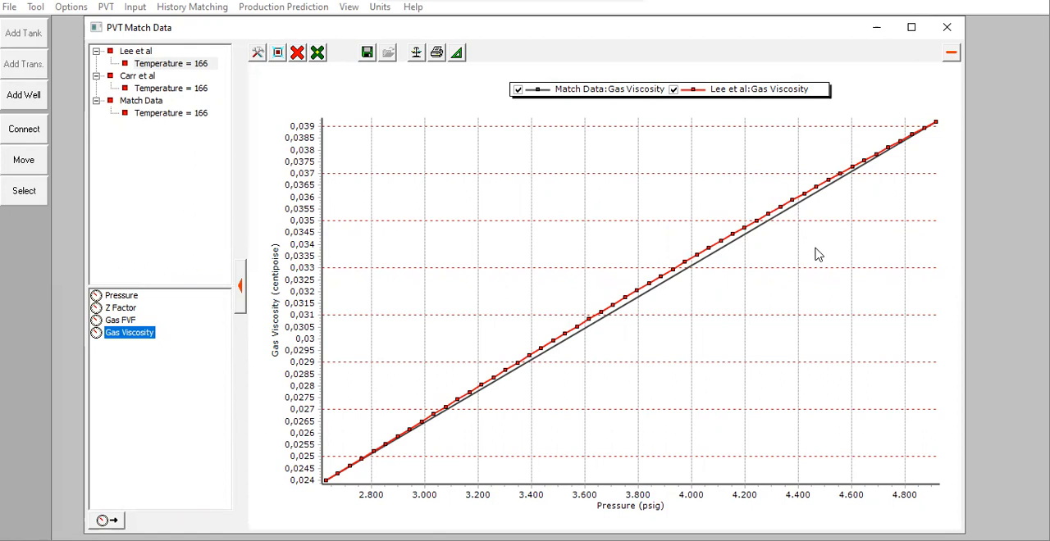
# Step: Examine how closely the Lee et al viscosity curve meets the match data at the highest and lowest pressure points
pyautogui.moveTo(362, 466)
pyautogui.moveTo(924, 113); pyautogui.dragTo(950, 148)
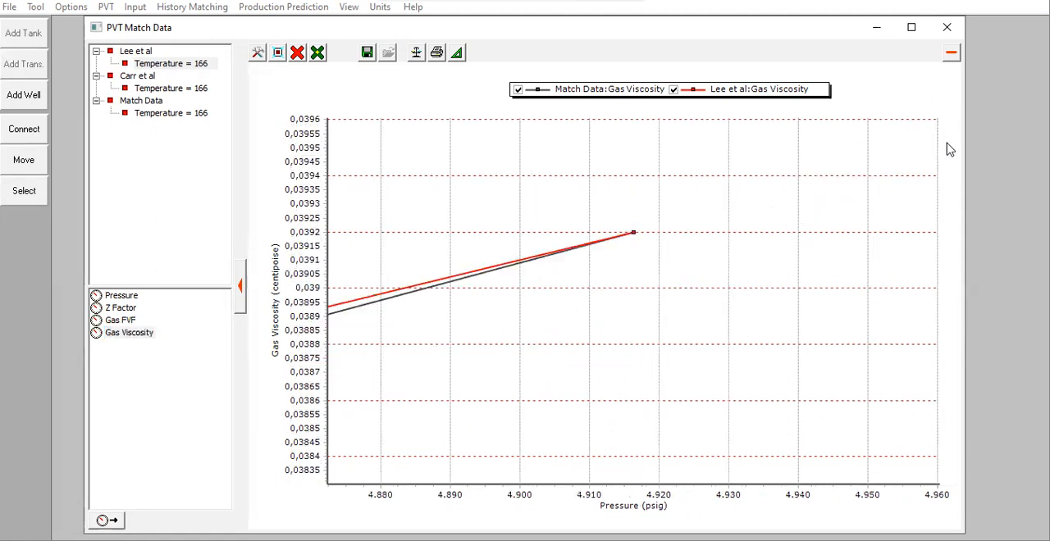
pyautogui.moveTo(615, 208); pyautogui.dragTo(681, 283)
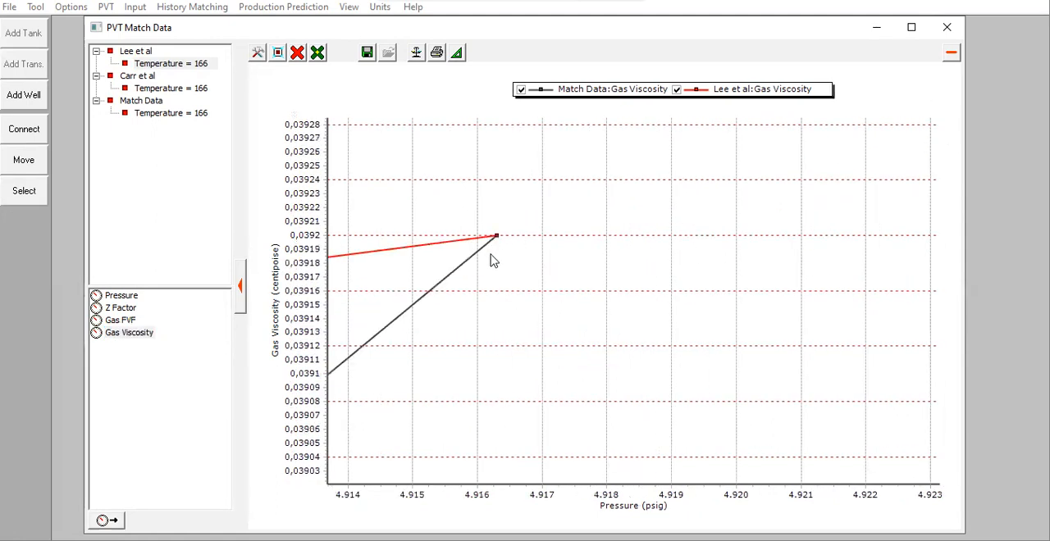
pyautogui.moveTo(443, 199); pyautogui.dragTo(543, 303)
pyautogui.moveTo(679, 265)
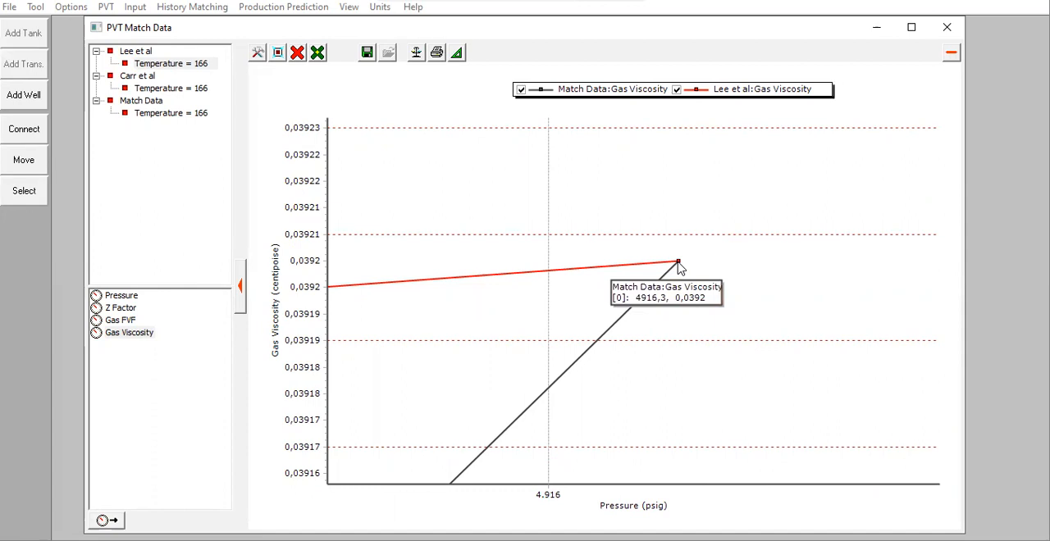
pyautogui.click(276, 53)
pyautogui.moveTo(317, 473); pyautogui.dragTo(336, 494)
pyautogui.moveTo(638, 244)
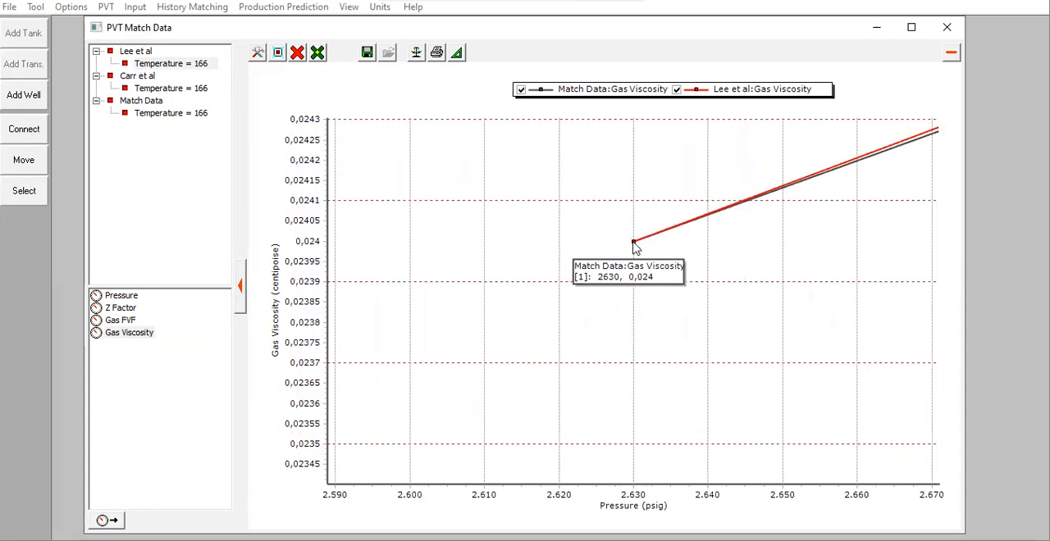
pyautogui.click(277, 53)
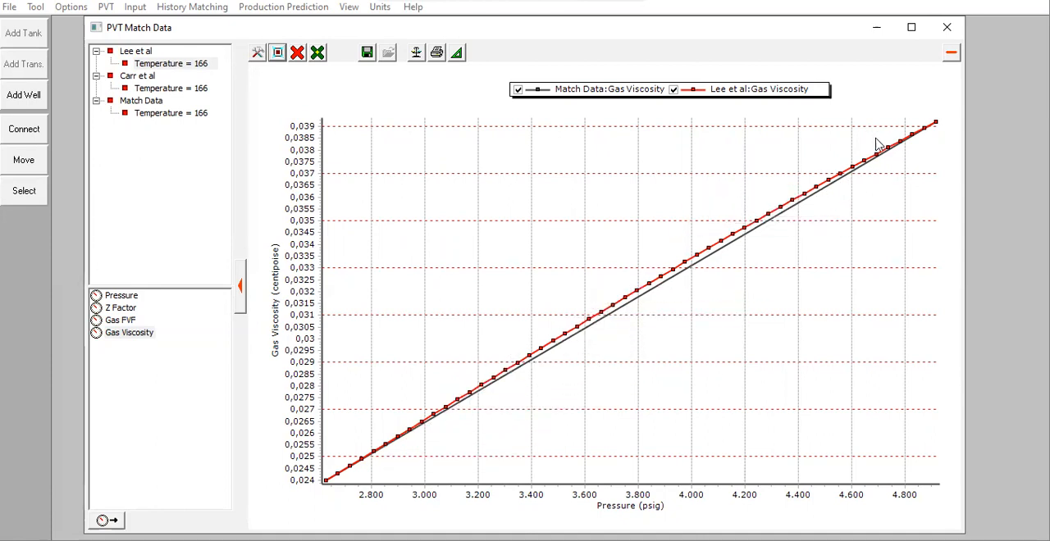
# Step: Add the Carr et al gas viscosity curve to the plot and compare it closely with Lee et al and the match data
pyautogui.click(188, 87)
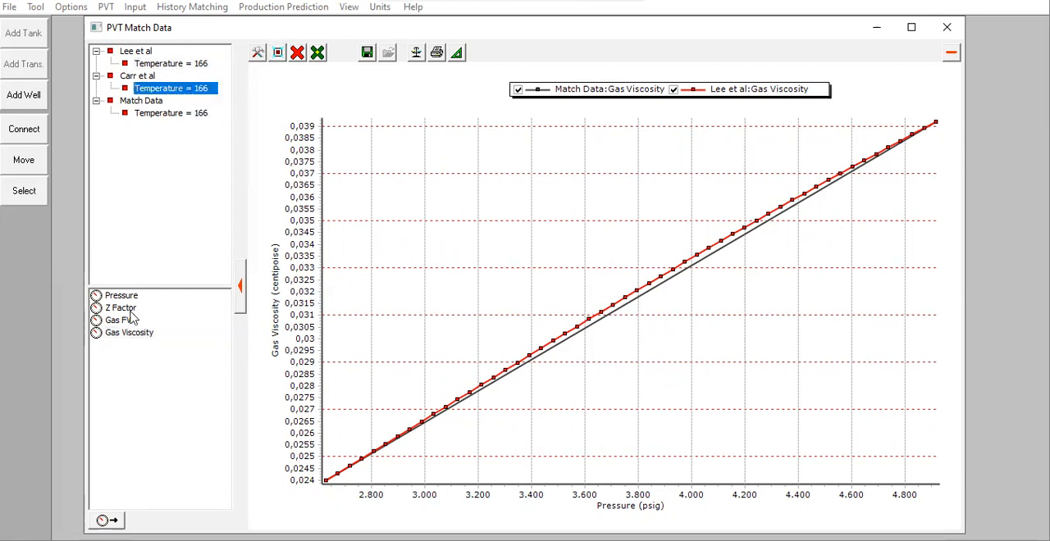
pyautogui.doubleClick(140, 339)
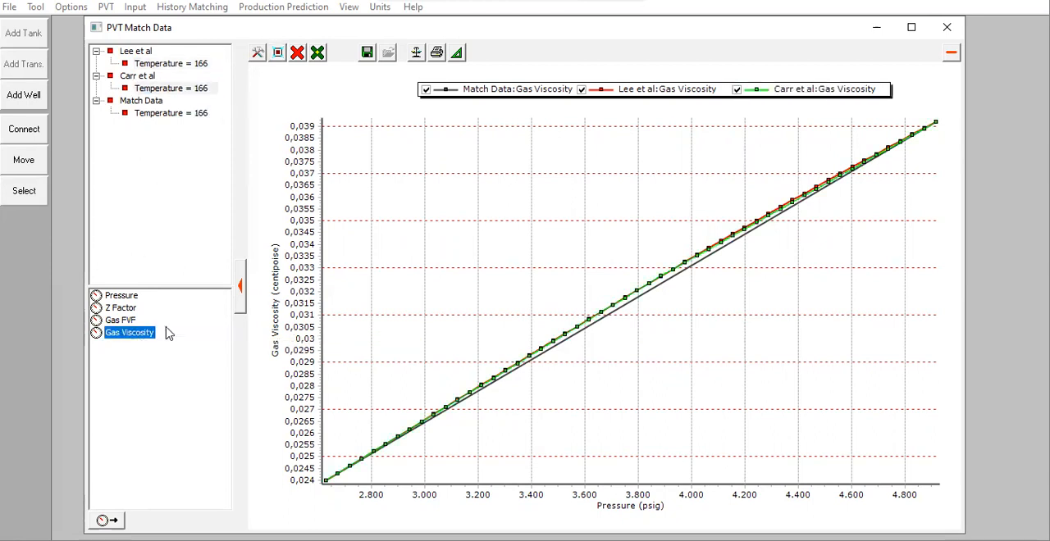
pyautogui.moveTo(558, 226); pyautogui.dragTo(714, 386)
pyautogui.moveTo(453, 229); pyautogui.dragTo(621, 378)
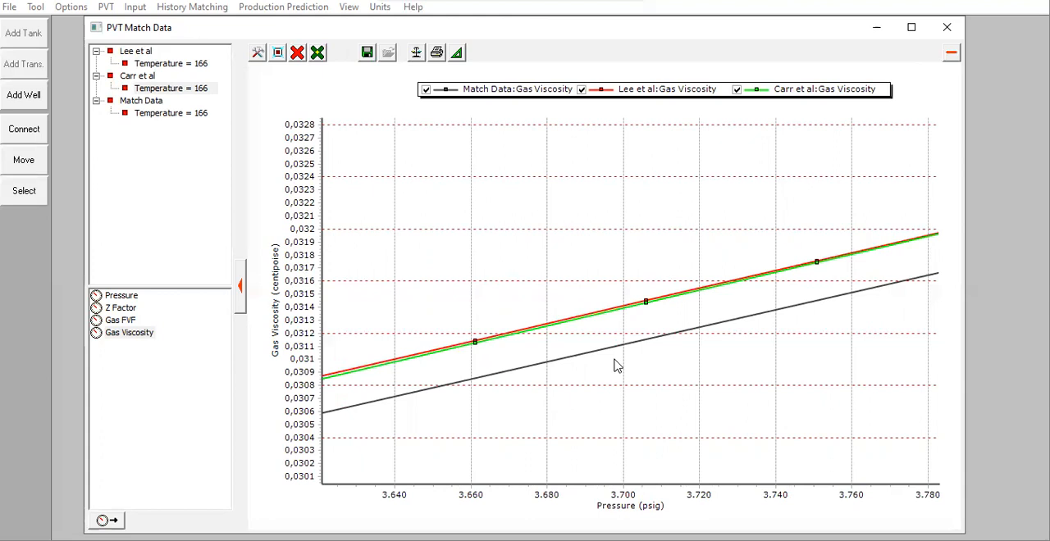
pyautogui.click(277, 53)
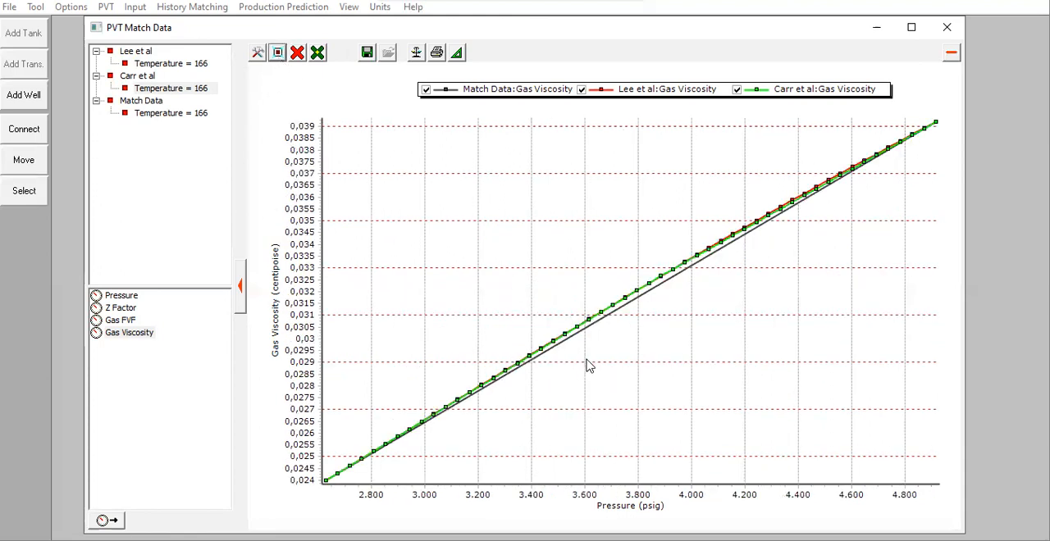
# Step: Clear the viscosity curves, plot the Carr et al Gas FVF and try to add the Lee et al Gas FVF curve
pyautogui.click(297, 53)
pyautogui.click(350, 119)
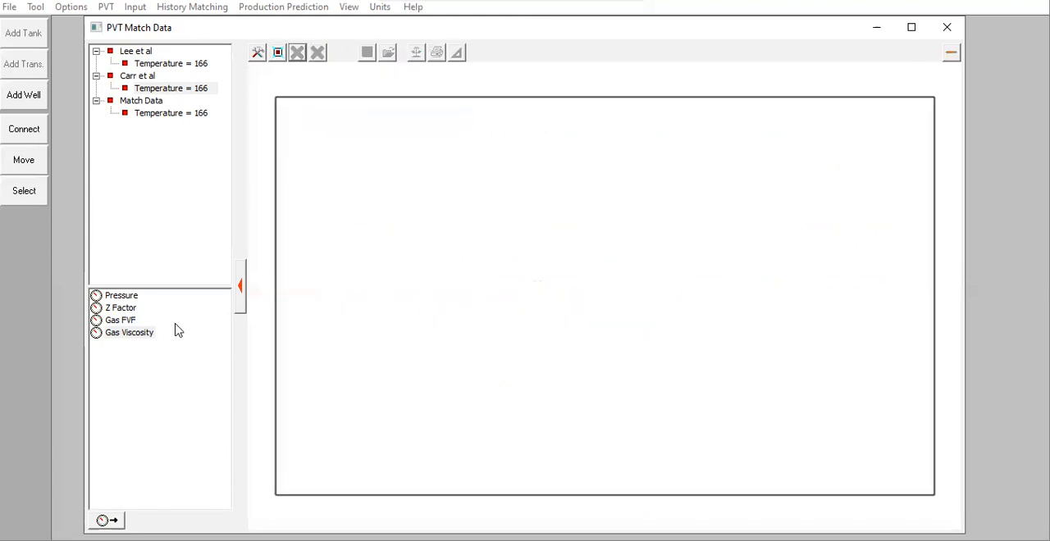
pyautogui.click(132, 322)
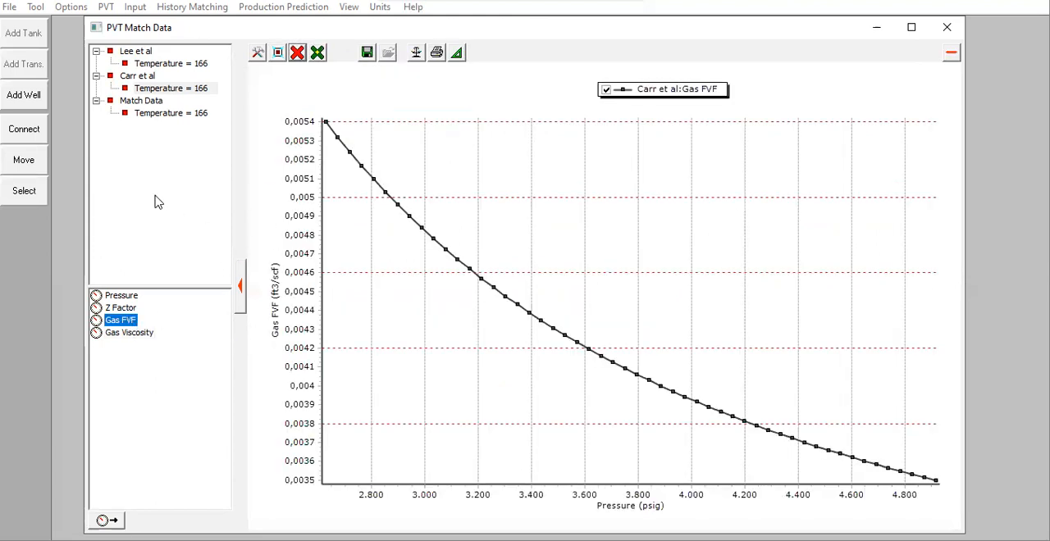
pyautogui.click(163, 64)
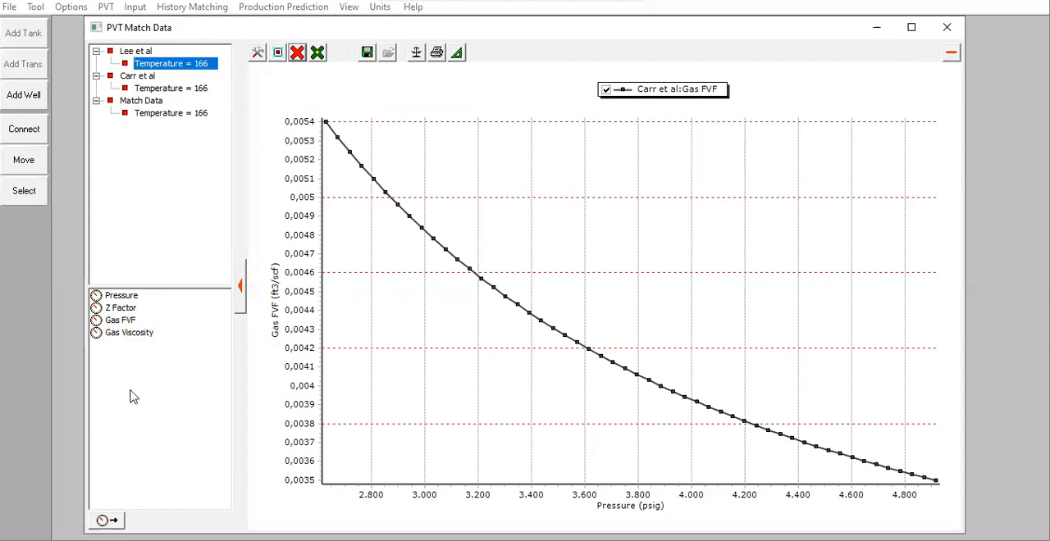
pyautogui.click(127, 322)
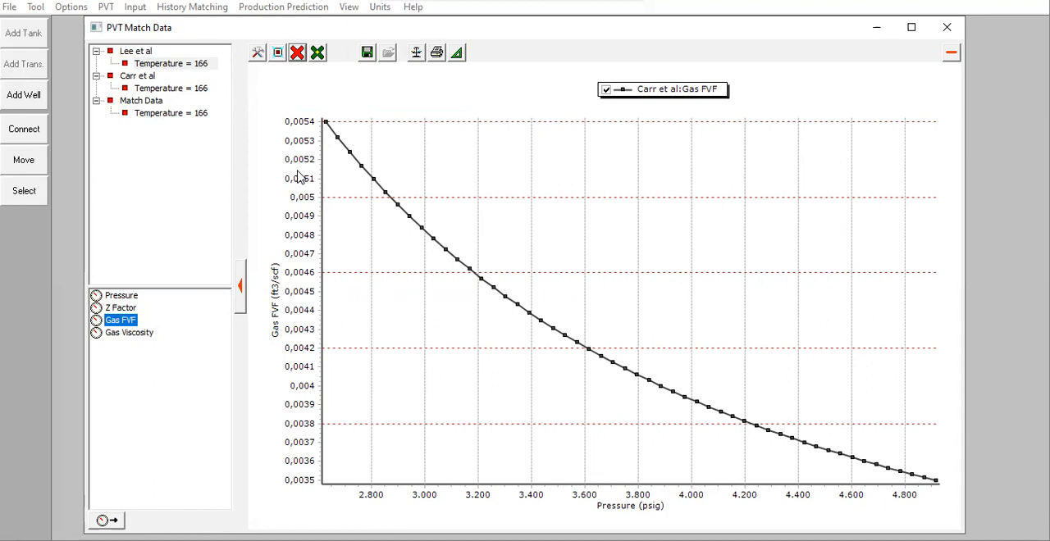
pyautogui.click(188, 64)
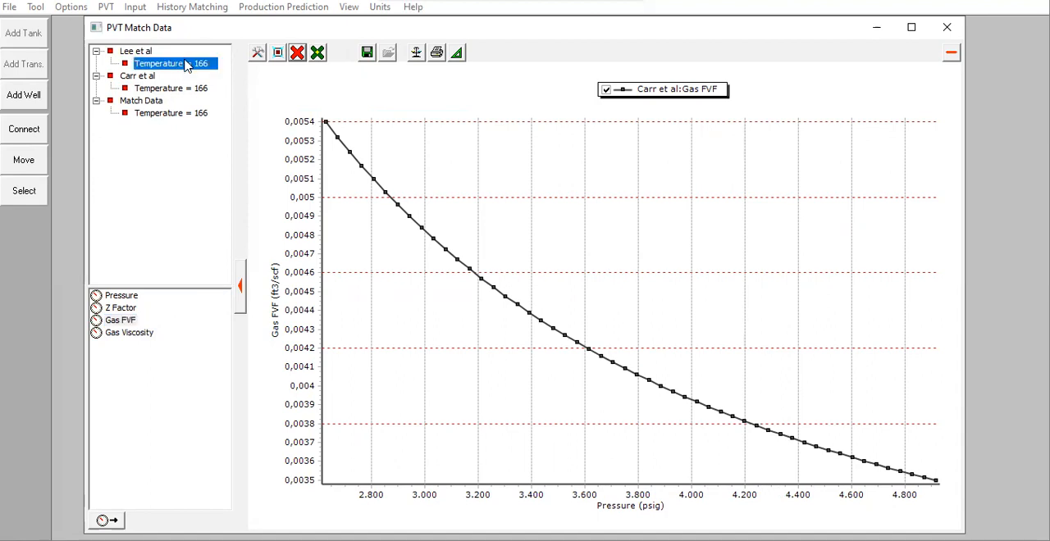
pyautogui.click(190, 88)
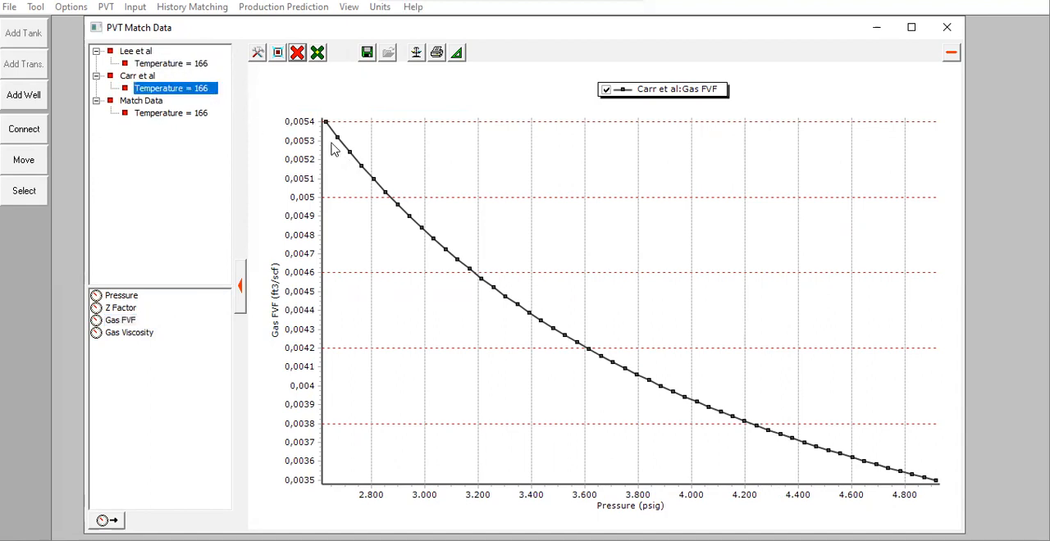
# Step: Add the match data's Gas FVF at temperature 166 to the plot and compare it with the Carr et al curve
pyautogui.moveTo(367, 179)
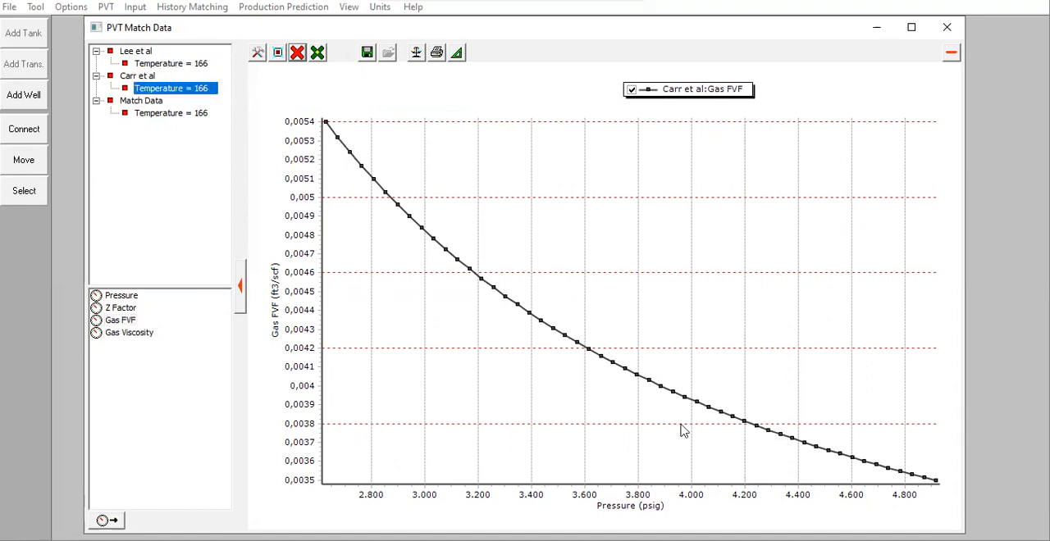
pyautogui.click(171, 114)
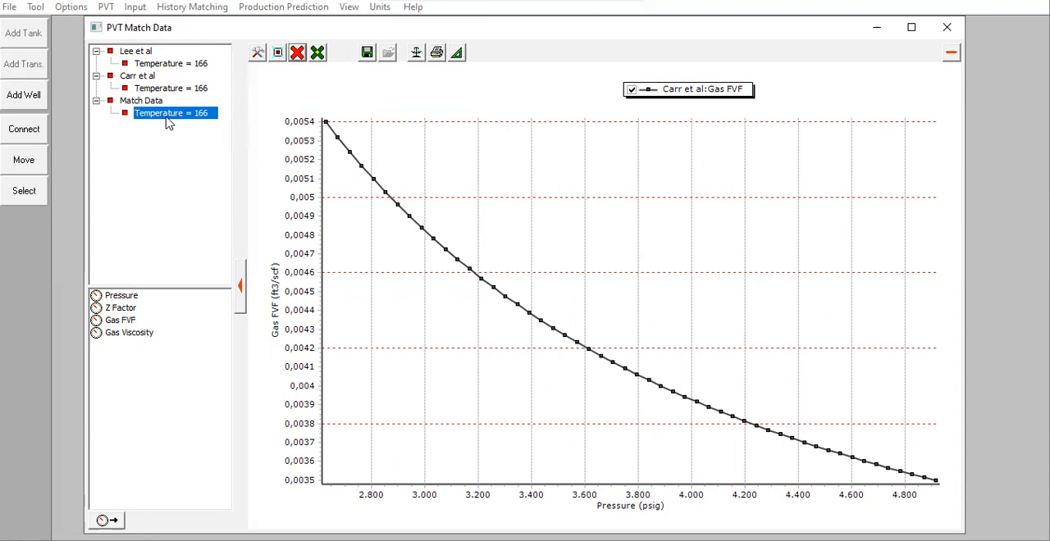
pyautogui.doubleClick(121, 322)
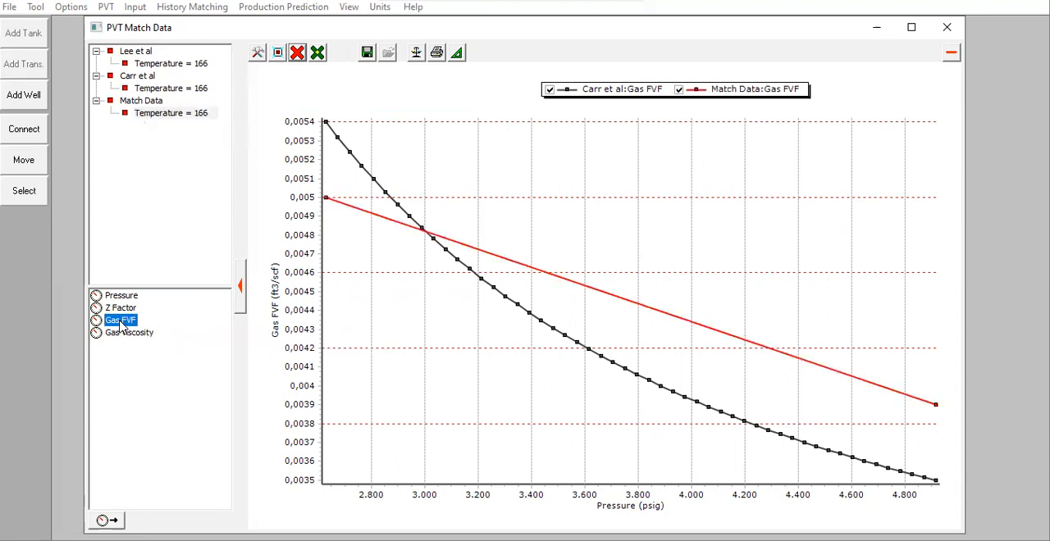
pyautogui.moveTo(546, 275)
# Step: Clear the Gas FVF curves and plot the Z Factor of Lee et al against the match data to compare their endpoints
pyautogui.click(297, 53)
pyautogui.click(338, 98)
pyautogui.click(178, 63)
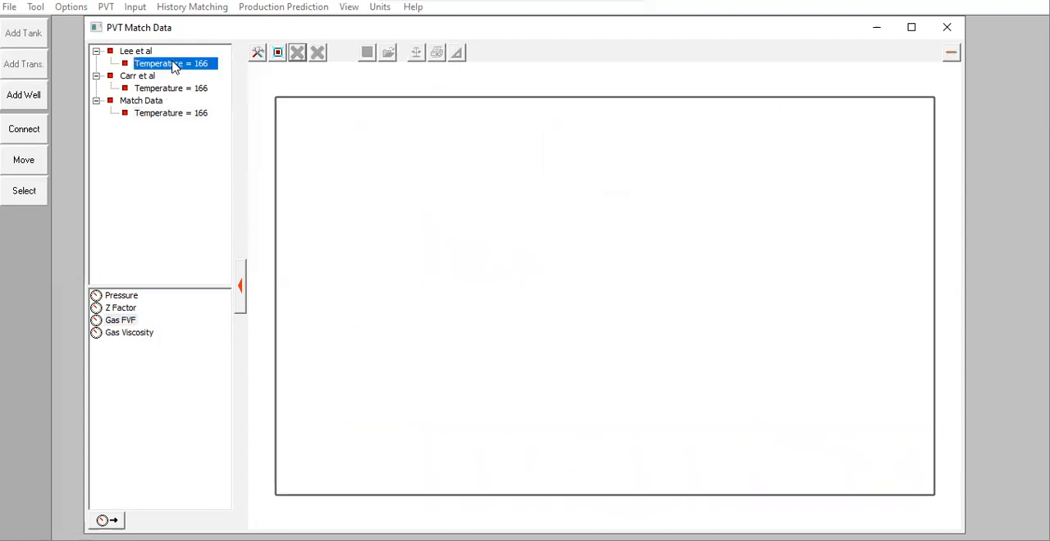
pyautogui.click(120, 308)
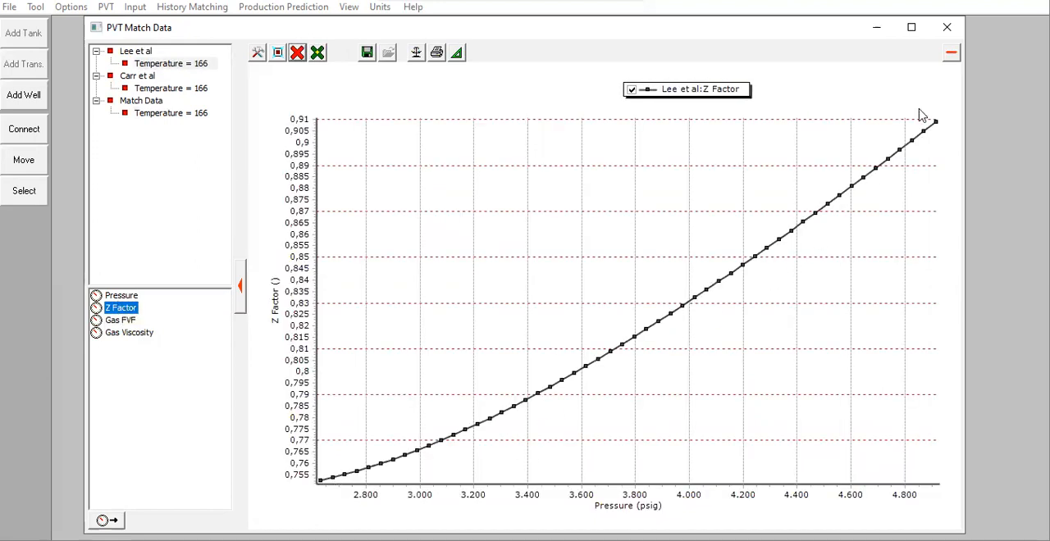
pyautogui.click(196, 118)
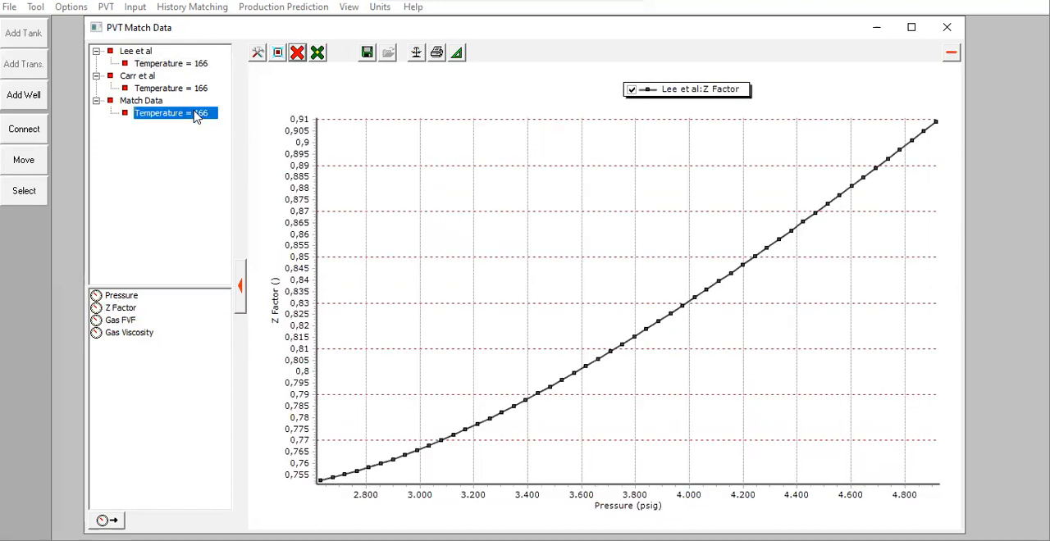
pyautogui.click(128, 310)
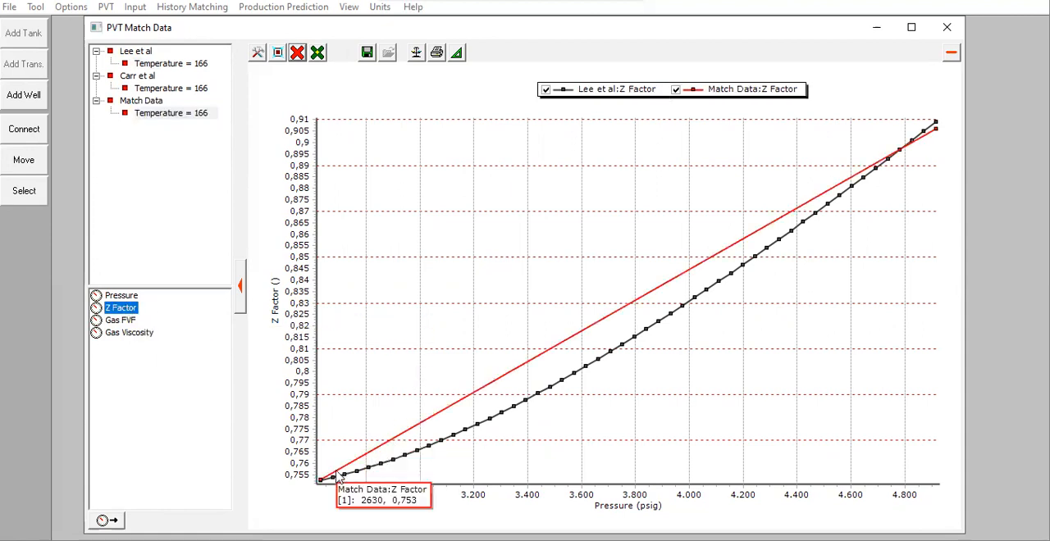
pyautogui.moveTo(909, 144)
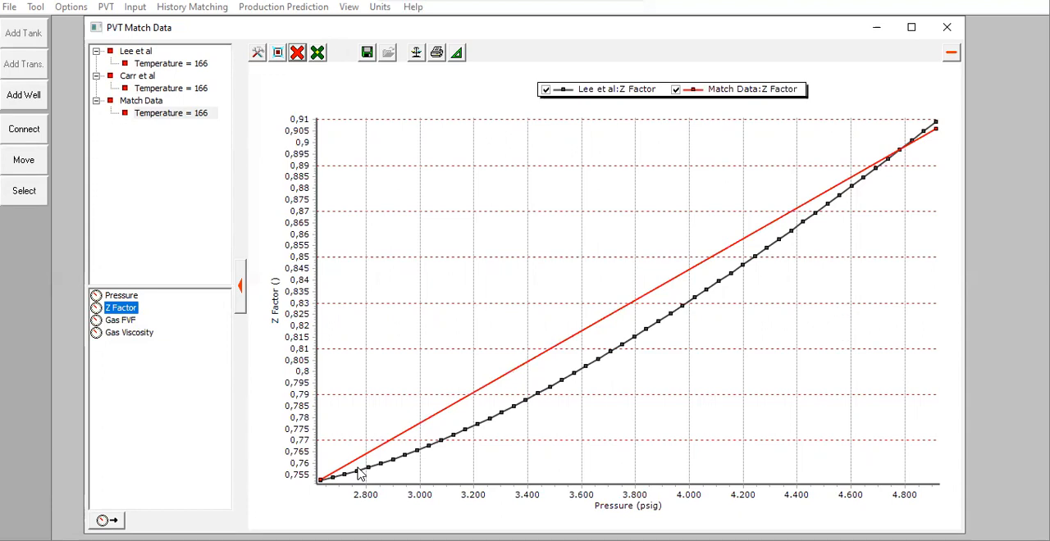
# Step: Close the match plot and matching tables, choose Lee et al as the gas viscosity correlation and enable Model Water Vapour
pyautogui.click(943, 30)
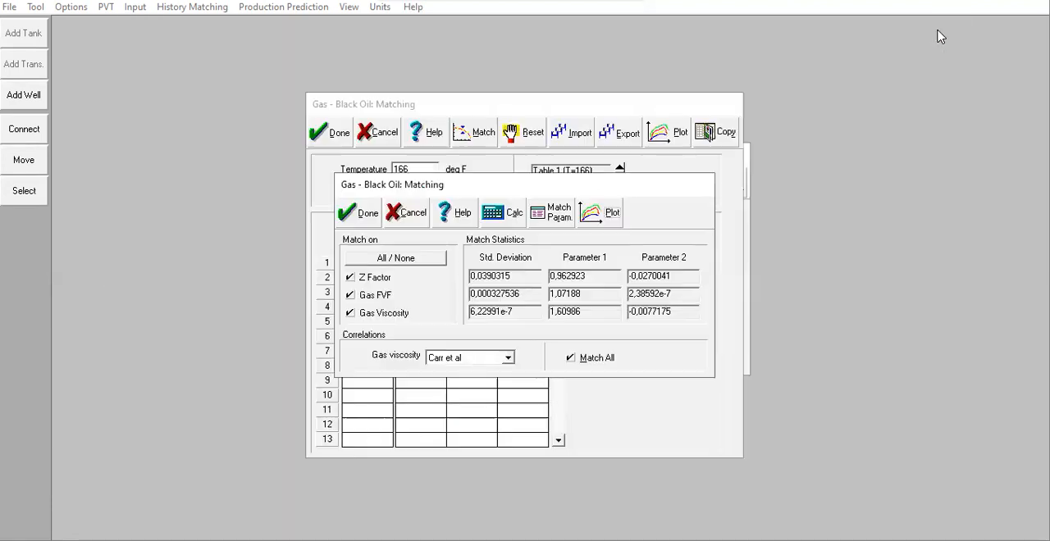
pyautogui.click(359, 220)
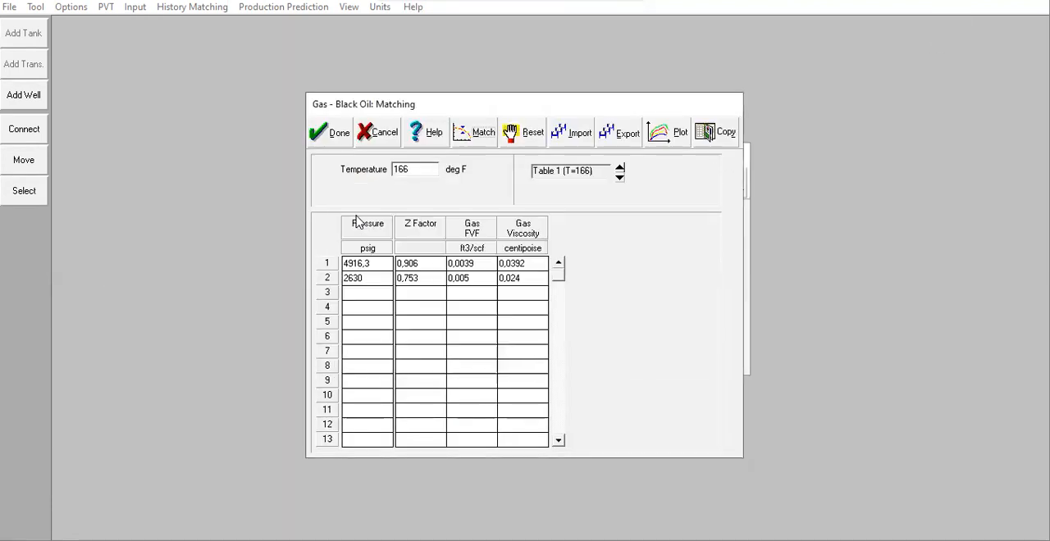
pyautogui.click(339, 139)
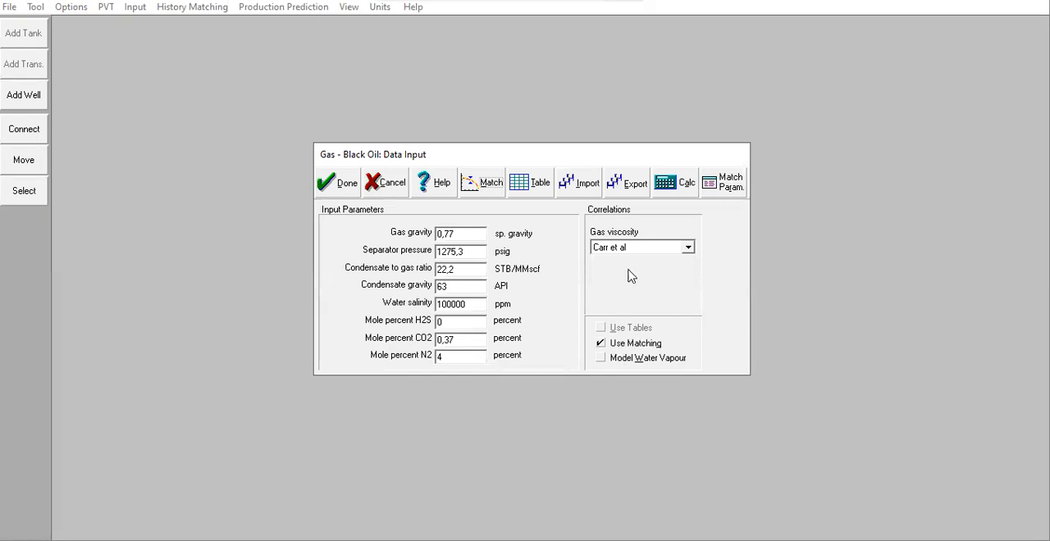
pyautogui.click(611, 247)
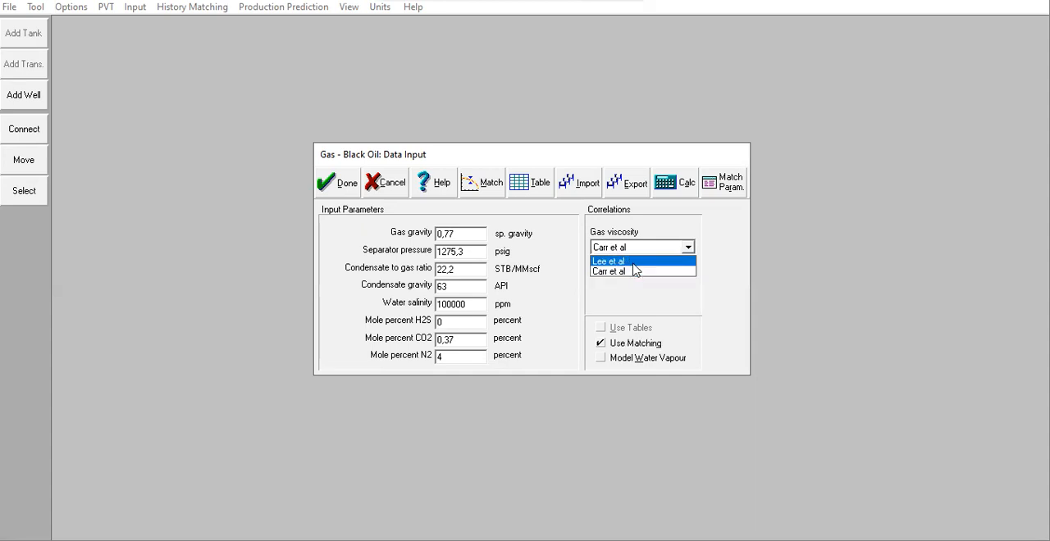
pyautogui.click(633, 261)
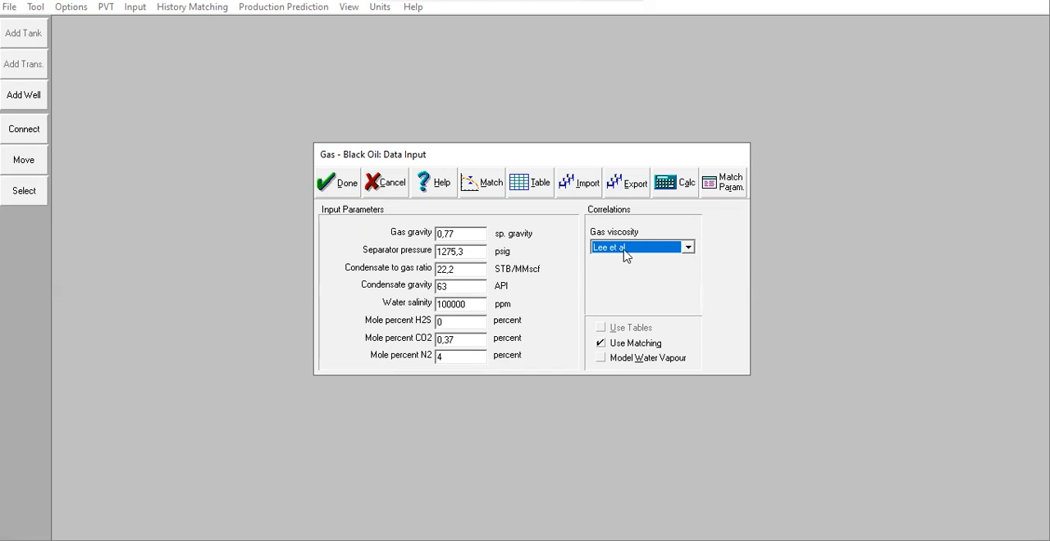
pyautogui.click(601, 359)
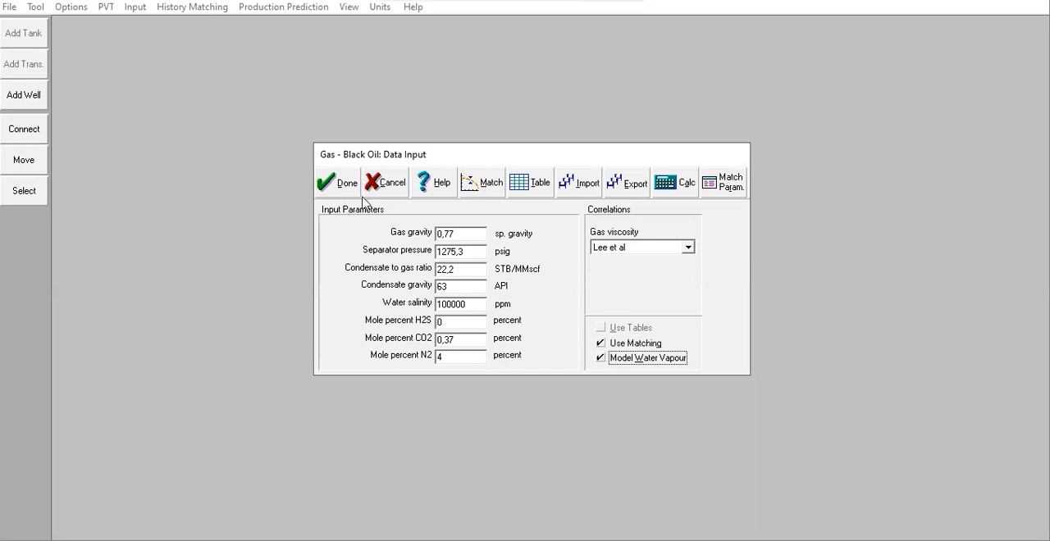
# Step: Recalculate the gas property match with water vapour modelling enabled and review the match parameters
pyautogui.click(473, 186)
pyautogui.click(469, 136)
pyautogui.click(505, 216)
pyautogui.click(547, 215)
pyautogui.click(380, 200)
# Step: Plot the Gas Viscosity of the match data and of Lee et al at temperature 166 to compare them
pyautogui.click(615, 212)
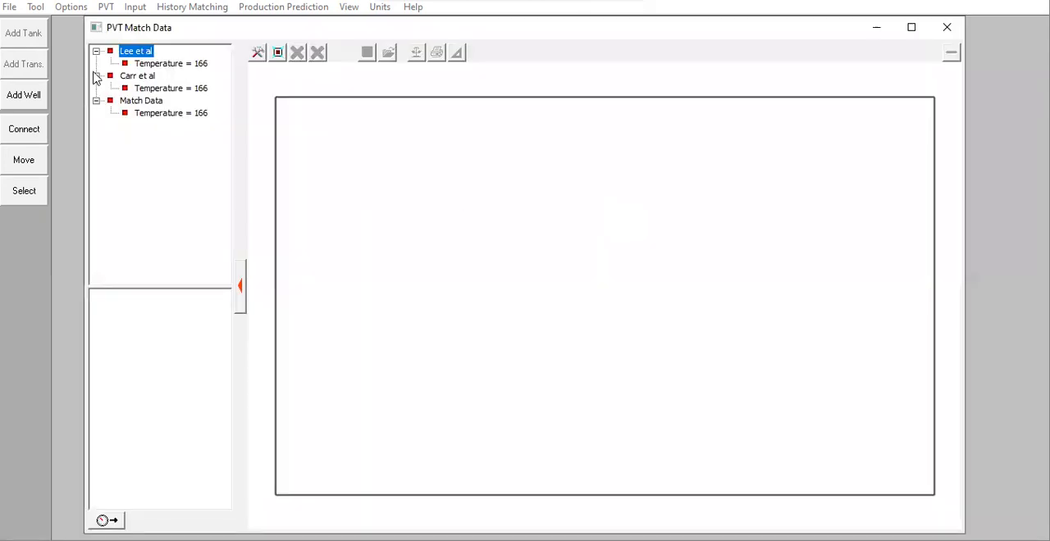
pyautogui.click(152, 66)
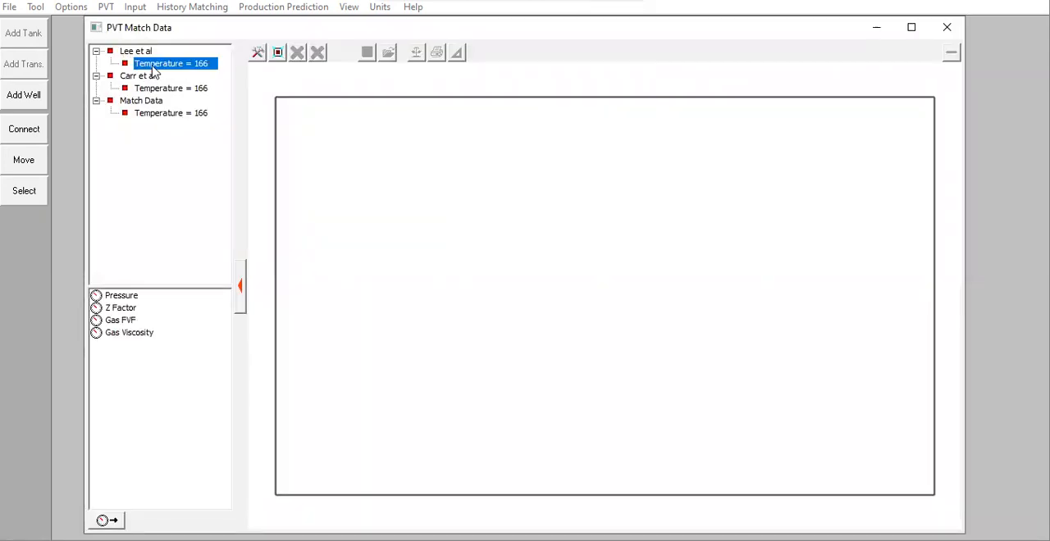
pyautogui.click(171, 113)
pyautogui.doubleClick(121, 334)
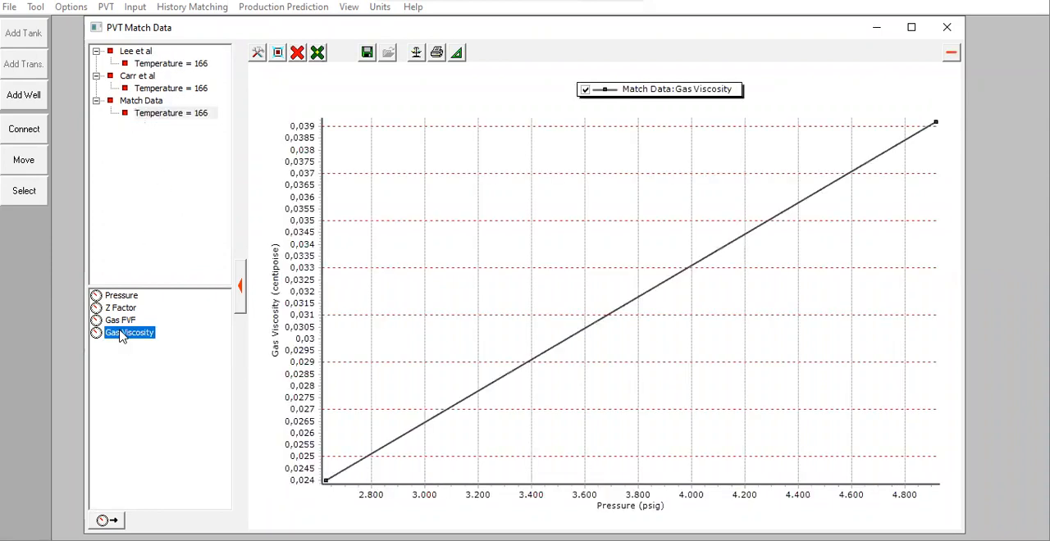
pyautogui.click(170, 64)
pyautogui.doubleClick(134, 334)
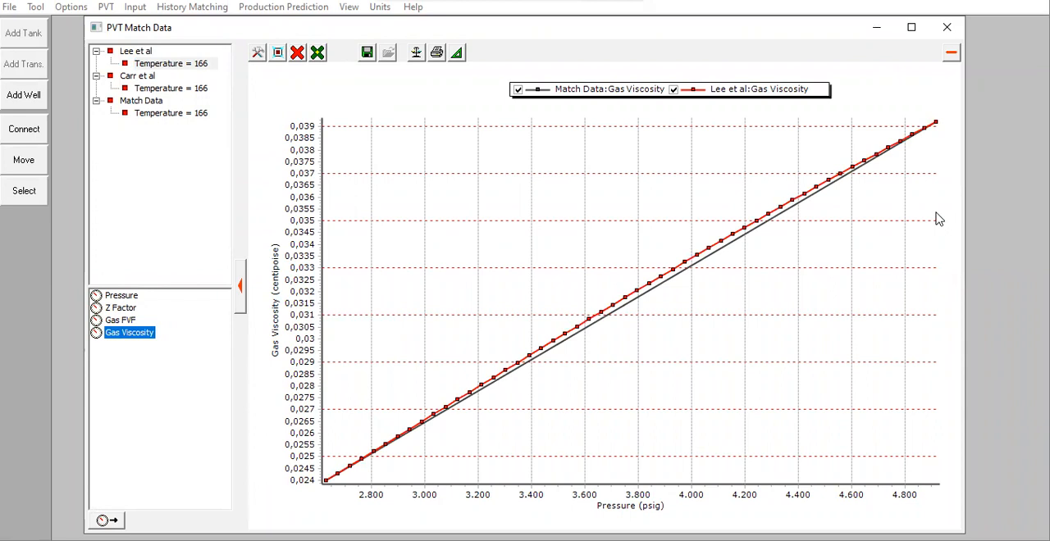
# Step: Close the match plot and accept the matching tables and the gas PVT input data
pyautogui.click(946, 27)
pyautogui.click(366, 214)
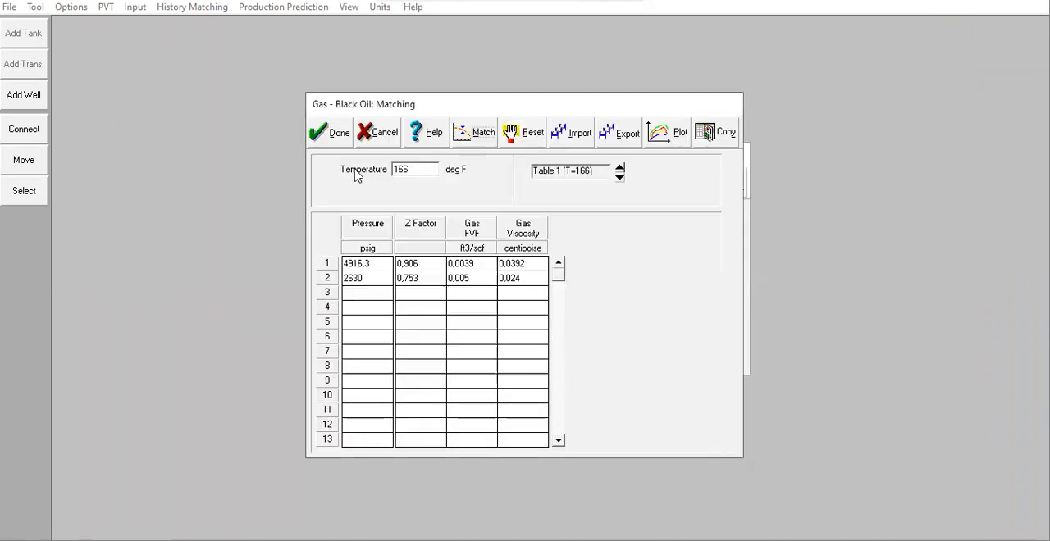
pyautogui.click(336, 133)
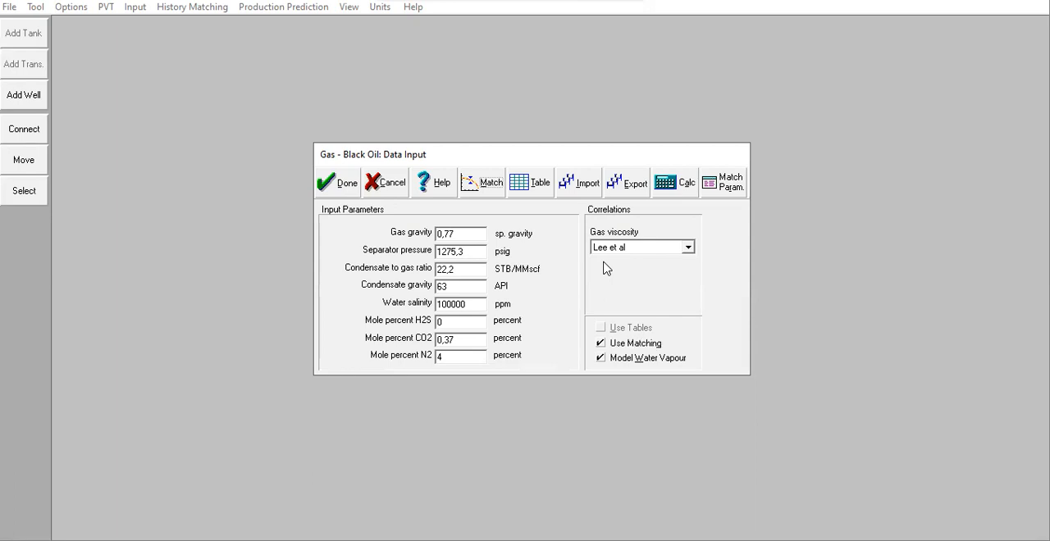
pyautogui.click(342, 182)
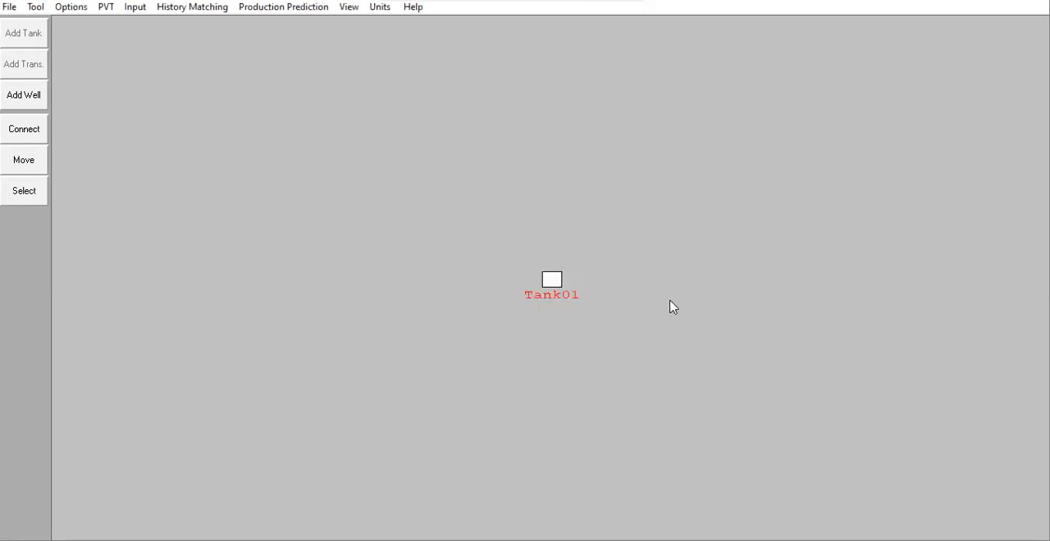
# Step: Open the tank data and set temperature to 166 deg F, initial pressure to 5300 psig and porosity to 0,15
pyautogui.click(133, 8)
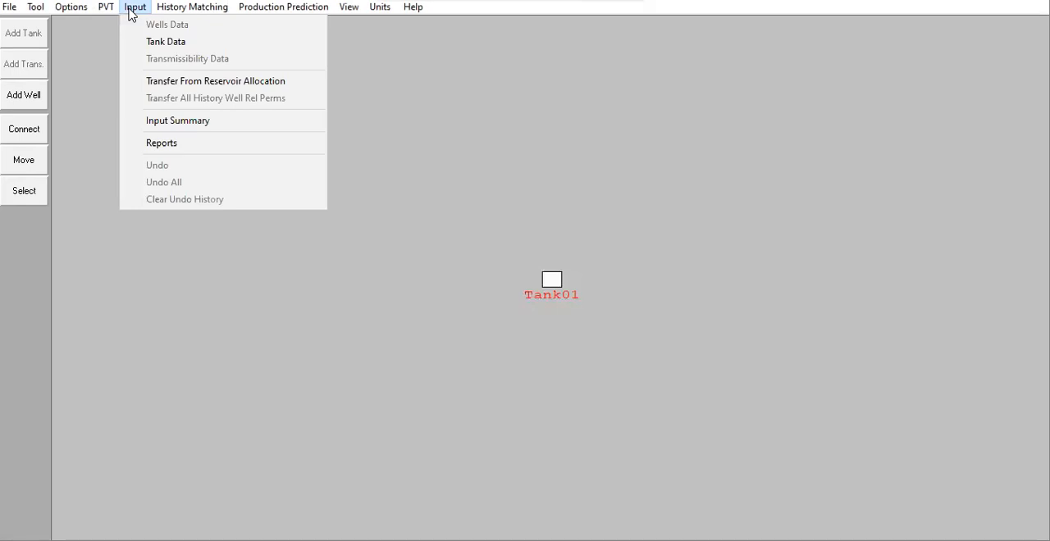
pyautogui.click(174, 41)
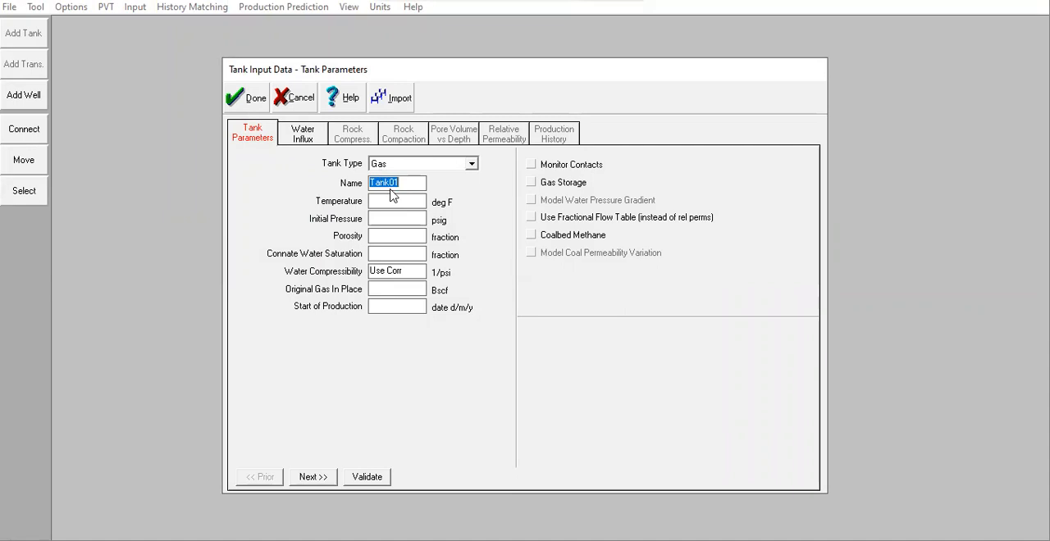
pyautogui.click(407, 202)
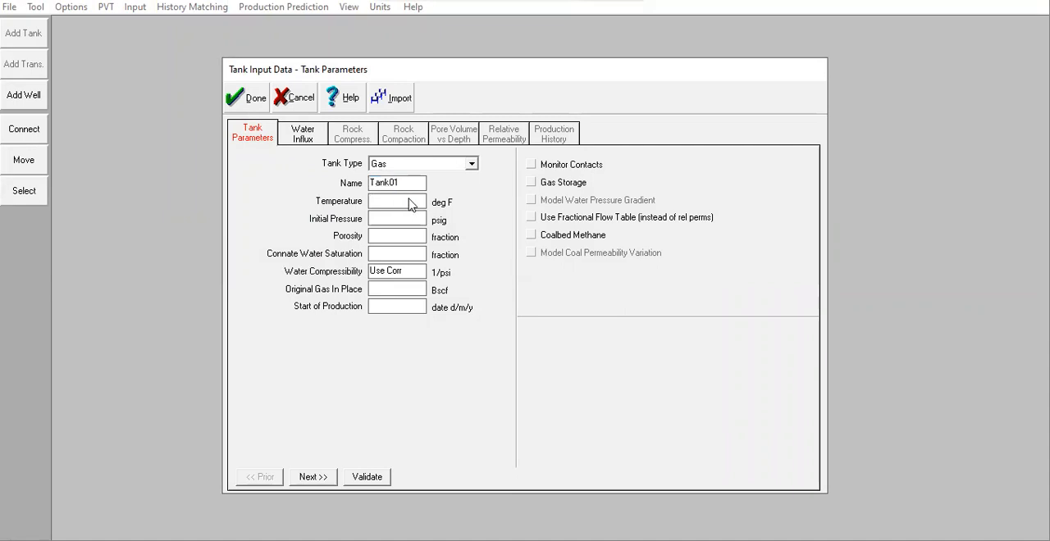
pyautogui.write('166')
pyautogui.click(420, 220)
pyautogui.write('5300')
pyautogui.click(413, 239)
pyautogui.write('0.')
pyautogui.write(',15')
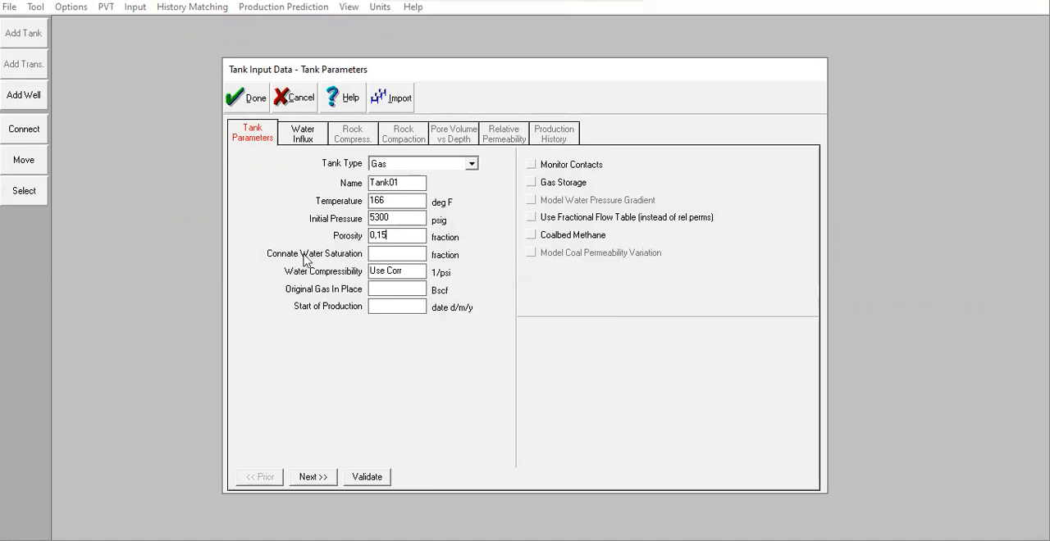
# Step: Set connate water saturation to 0,25, original gas in place to 2000 Bscf and production start to 01/01/2008, and validate the tank parameters
pyautogui.click(401, 257)
pyautogui.write('0,25')
pyautogui.click(400, 288)
pyautogui.write('2000')
pyautogui.click(414, 306)
pyautogui.write('01/01/2008')
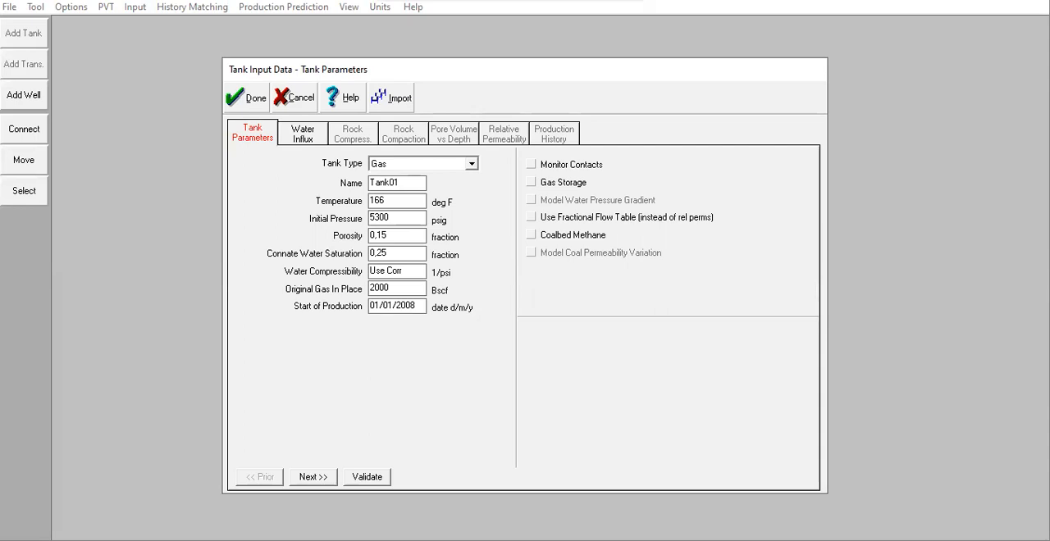
pyautogui.click(367, 478)
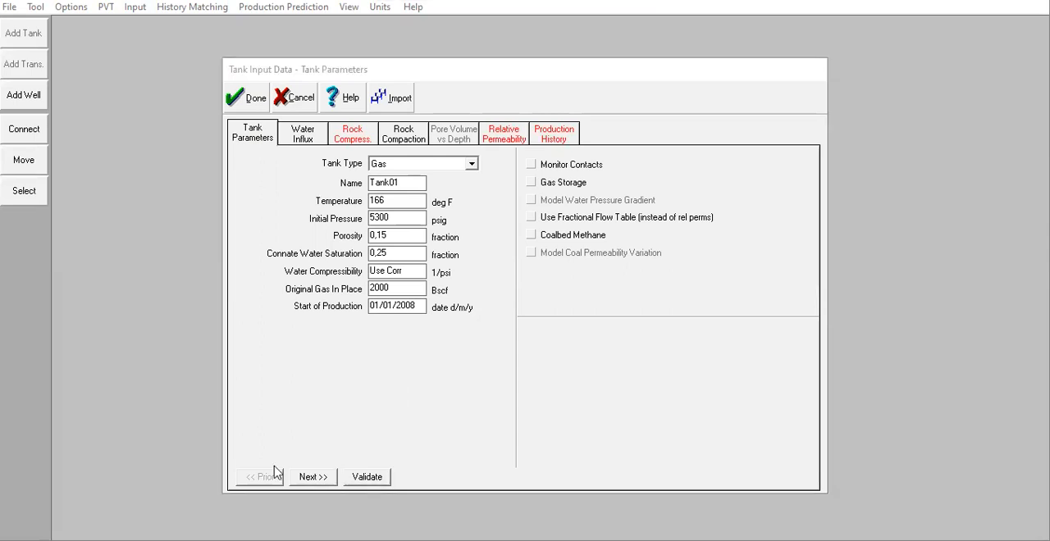
# Step: Choose the Hurst-van Everdingen-Modified model for the tank's water influx
pyautogui.click(314, 477)
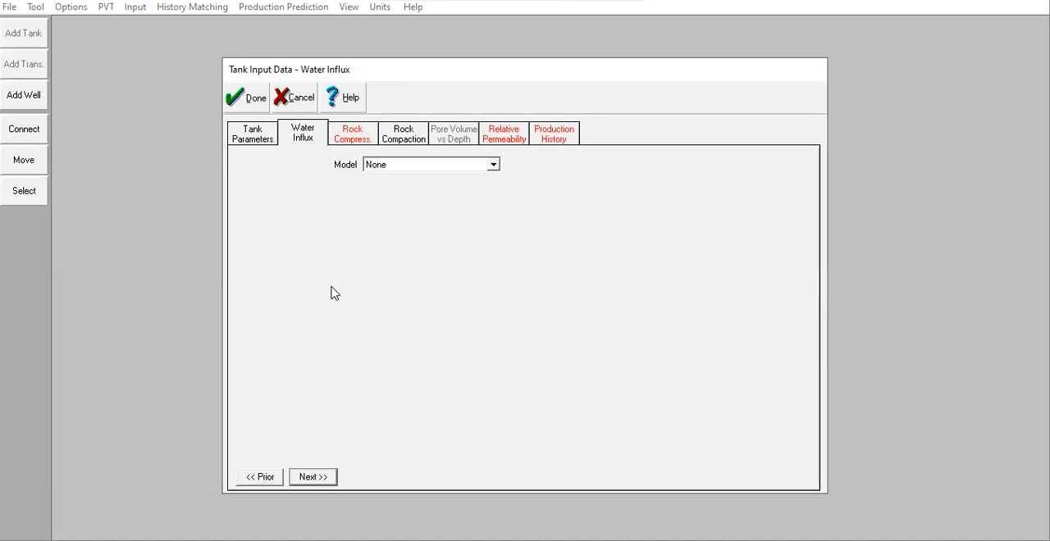
pyautogui.click(424, 166)
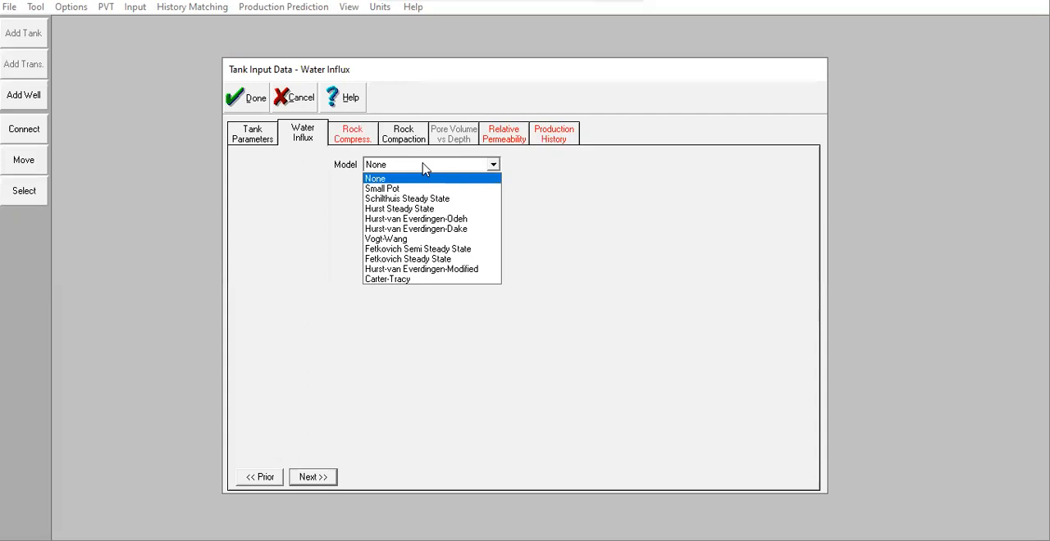
pyautogui.click(467, 270)
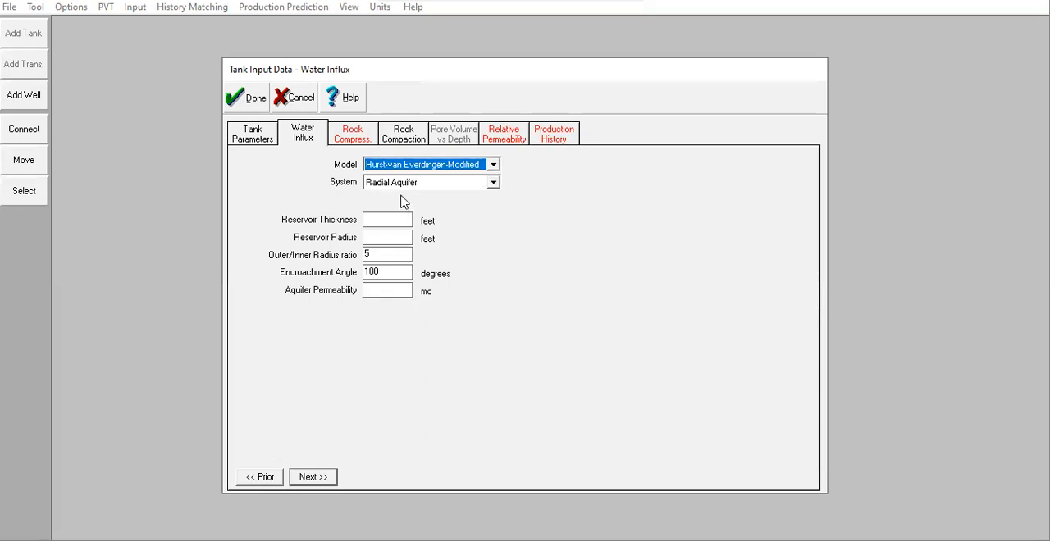
# Step: Enter a reservoir thickness of 120 feet and a reservoir radius of 5000 feet, and complete the remaining radial aquifer data
pyautogui.click(403, 224)
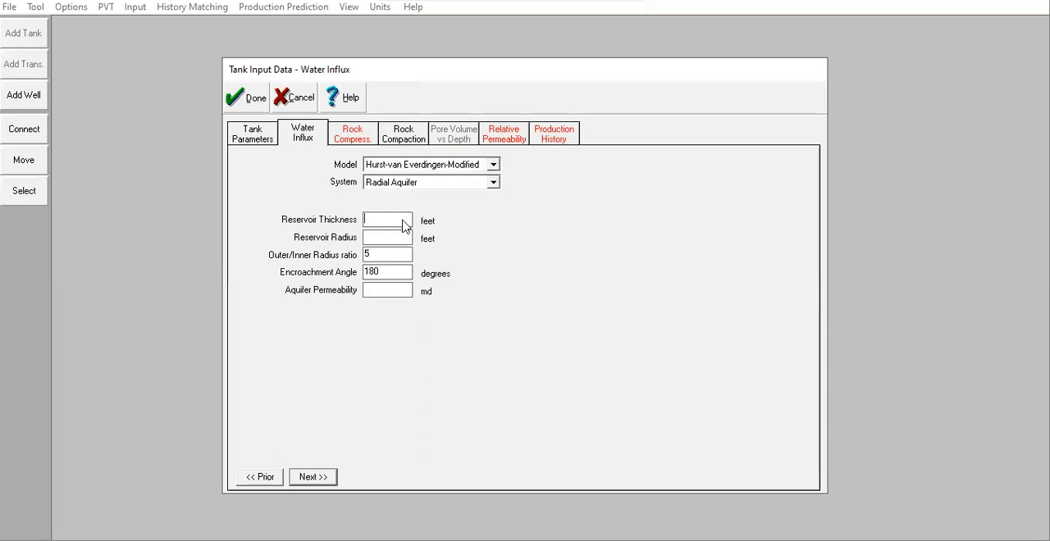
pyautogui.write('120')
pyautogui.click(394, 240)
pyautogui.write('5000')
pyautogui.click(403, 272)
pyautogui.write('20')
pyautogui.click(392, 237)
pyautogui.click(392, 223)
# Step: Set a user-specified rock compressibility of 3,5e-6 1/psi and look over the rock compaction settings
pyautogui.click(348, 137)
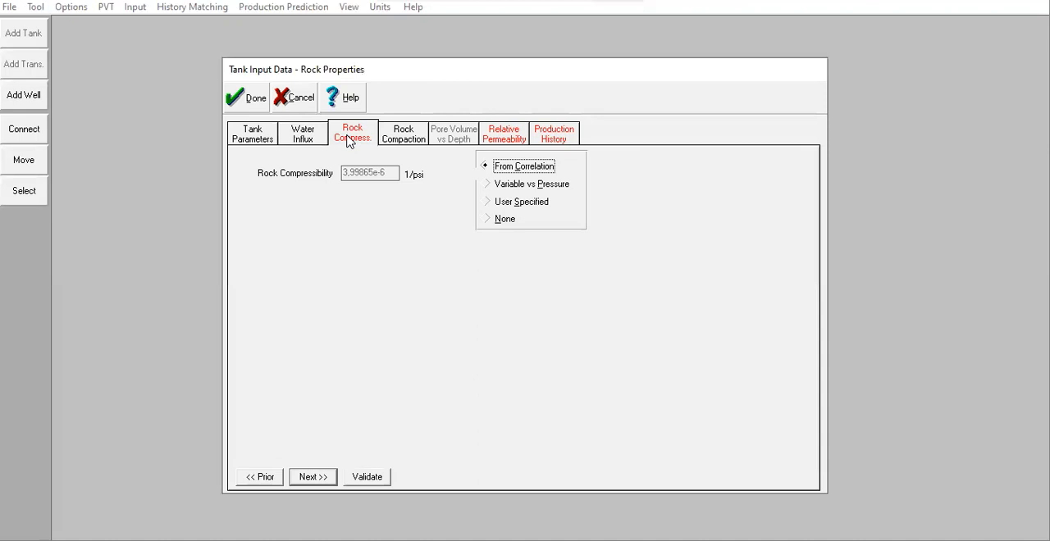
pyautogui.click(488, 203)
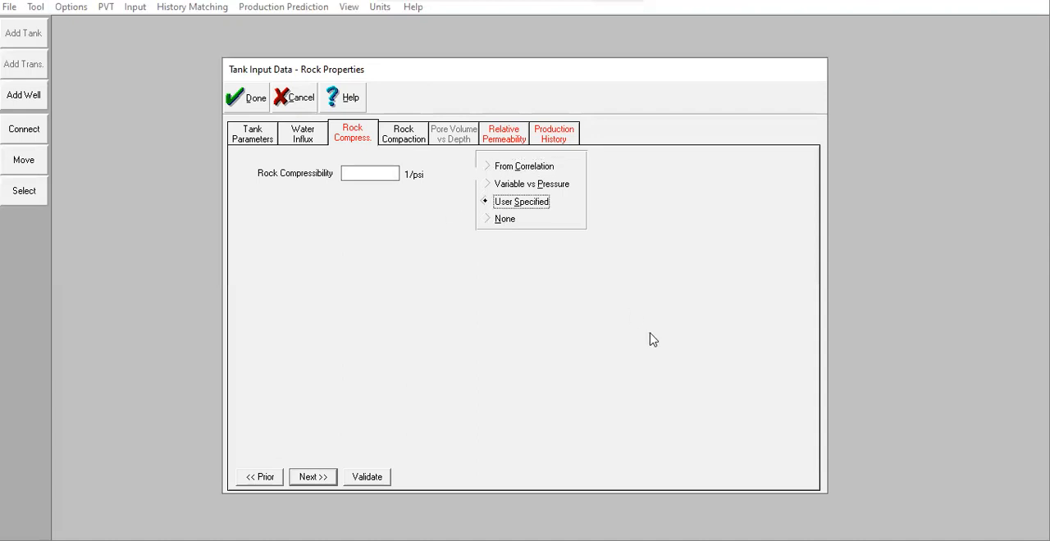
pyautogui.click(376, 174)
pyautogui.write('3,5e-6')
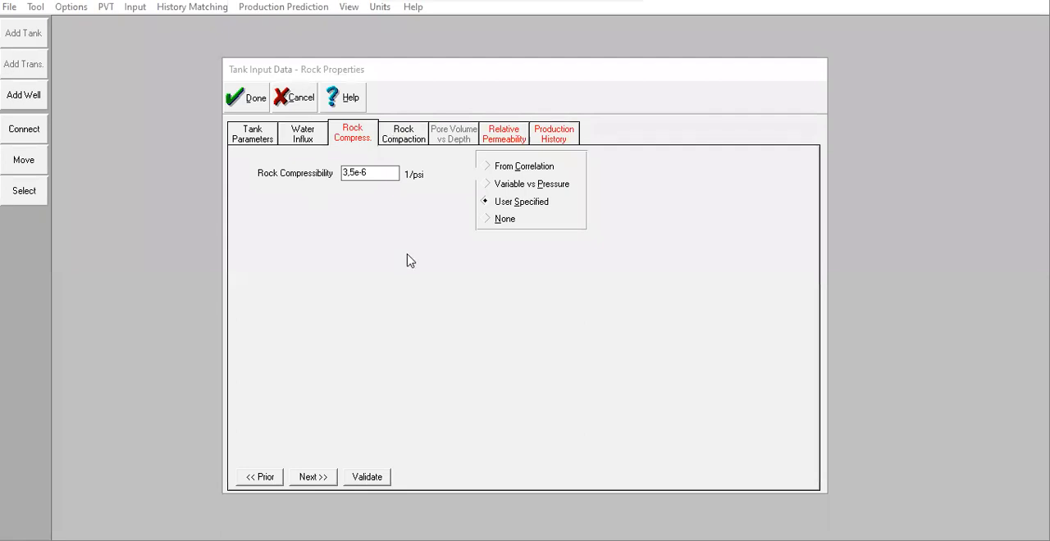
pyautogui.click(400, 146)
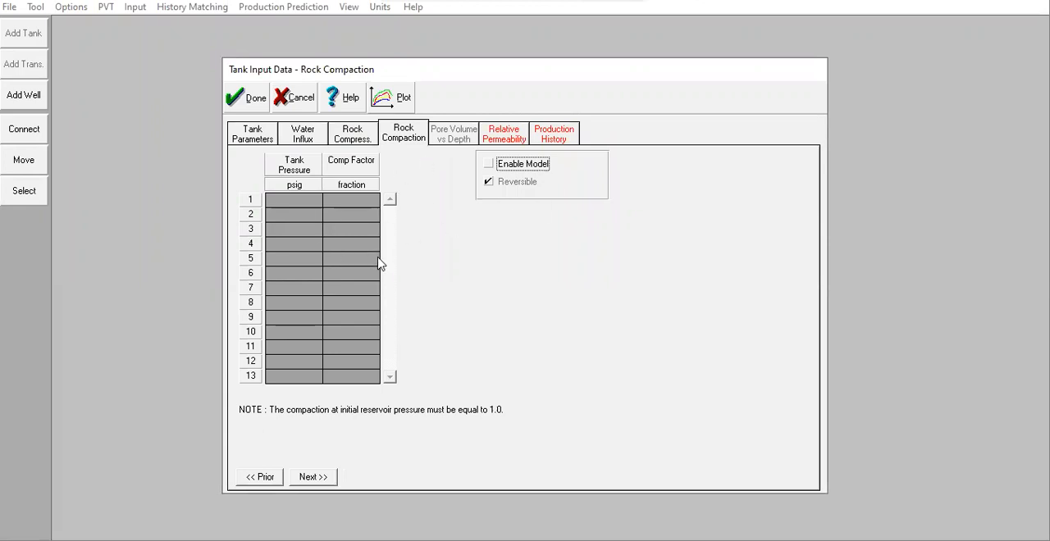
# Step: Enter Corey residual saturations of 0,25 for Krw and 0,1 for Krg, checking the tank's connate water saturation
pyautogui.click(499, 141)
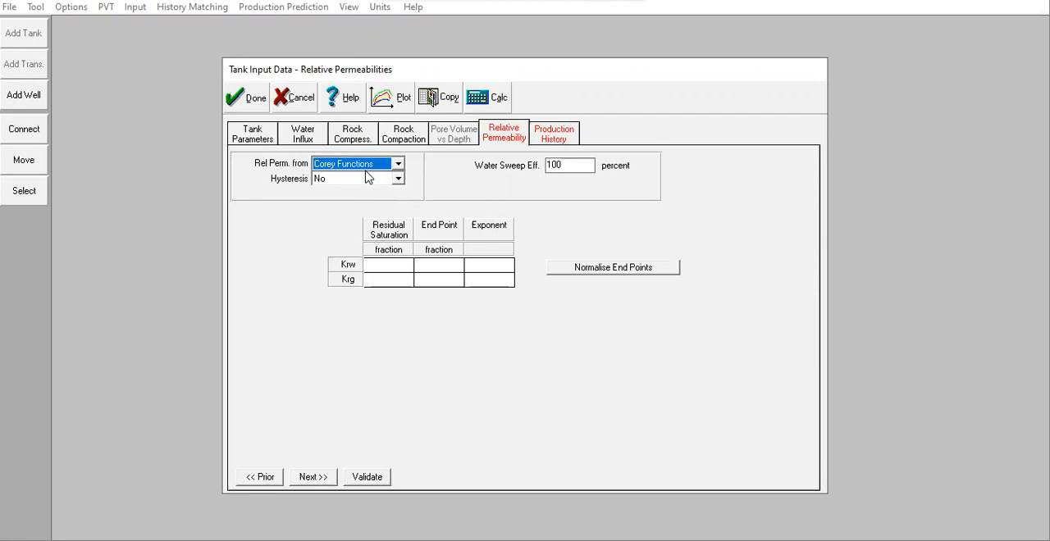
pyautogui.click(369, 265)
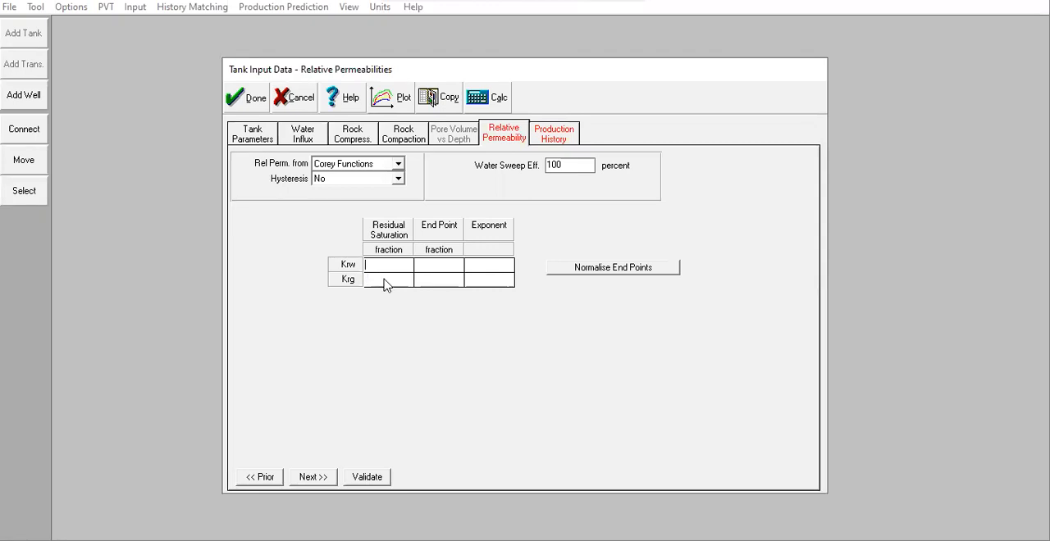
pyautogui.write('0,25')
pyautogui.click(389, 281)
pyautogui.click(263, 140)
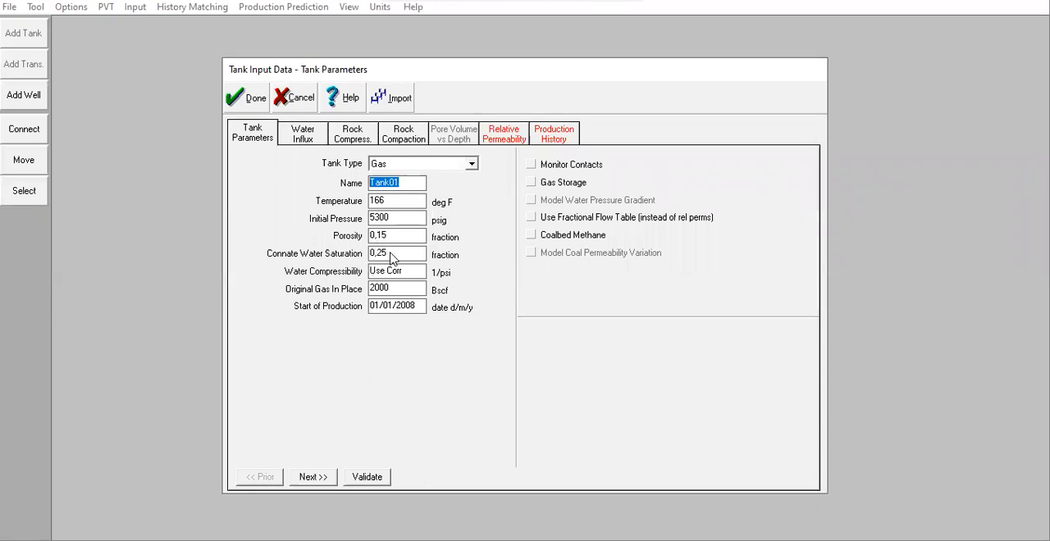
pyautogui.click(489, 143)
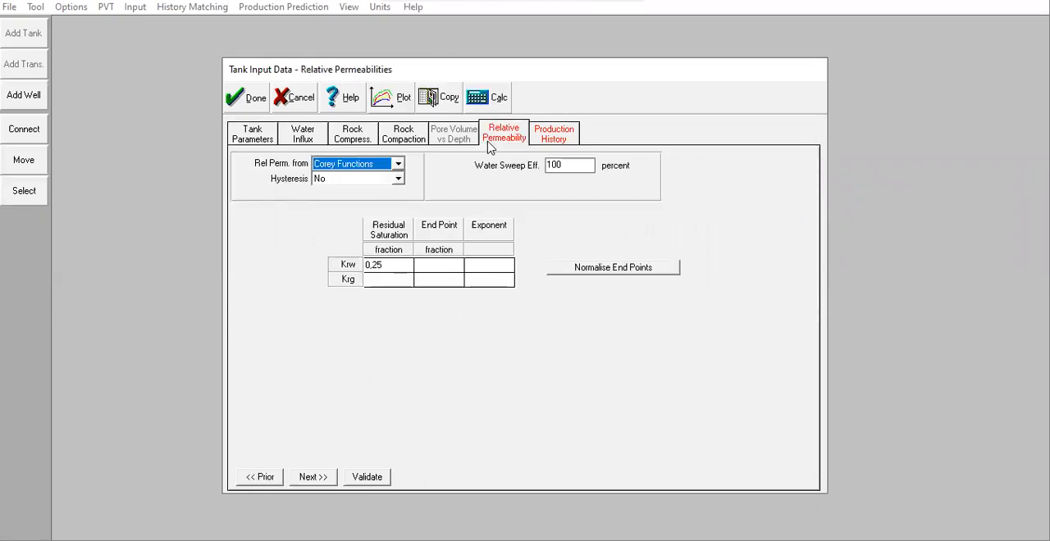
pyautogui.click(383, 279)
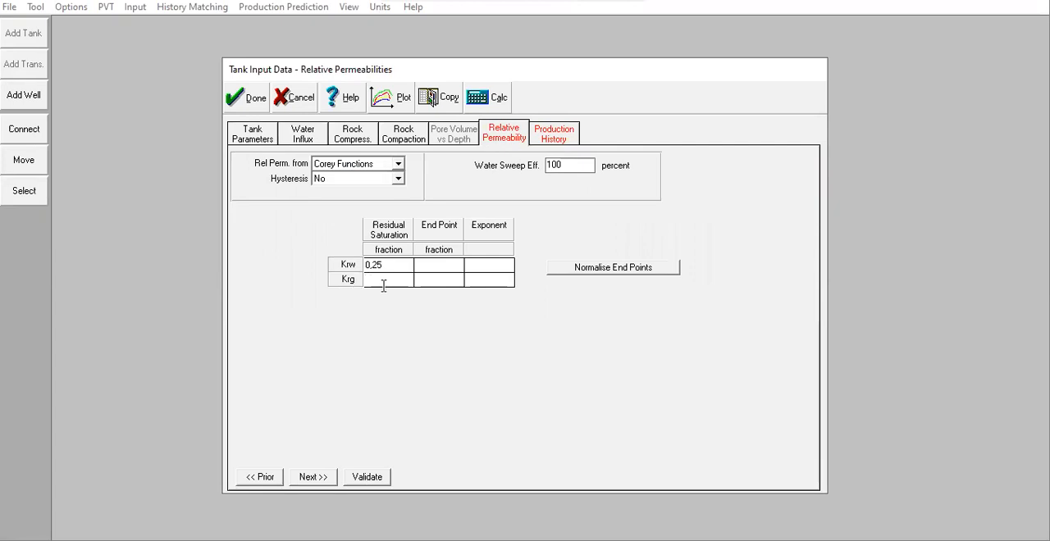
pyautogui.write('0,1')
# Step: Enter end points of 0,3 for Krw and 0,8 for Krg, with exponents of 2,5 and 1,5 respectively
pyautogui.click(435, 264)
pyautogui.write('0,3')
pyautogui.click(439, 277)
pyautogui.write('0,8')
pyautogui.click(499, 266)
pyautogui.write('2,5')
pyautogui.click(480, 281)
pyautogui.write('1,5')
# Step: Plot the relative permeabilities, clear all curves, and replot Krg vs Sg, Krg vs Sw and Krw vs Sw for inspection
pyautogui.click(394, 109)
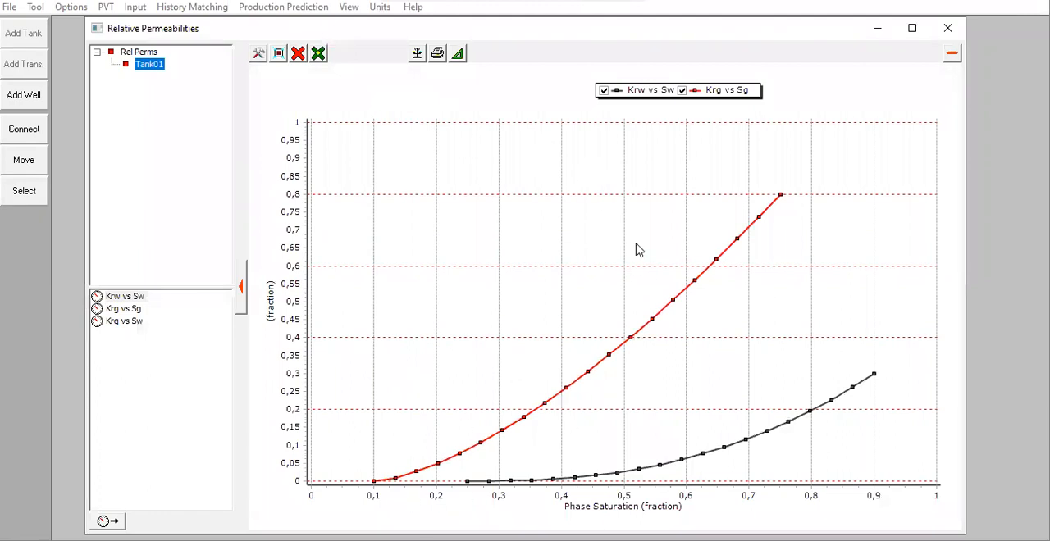
pyautogui.click(297, 53)
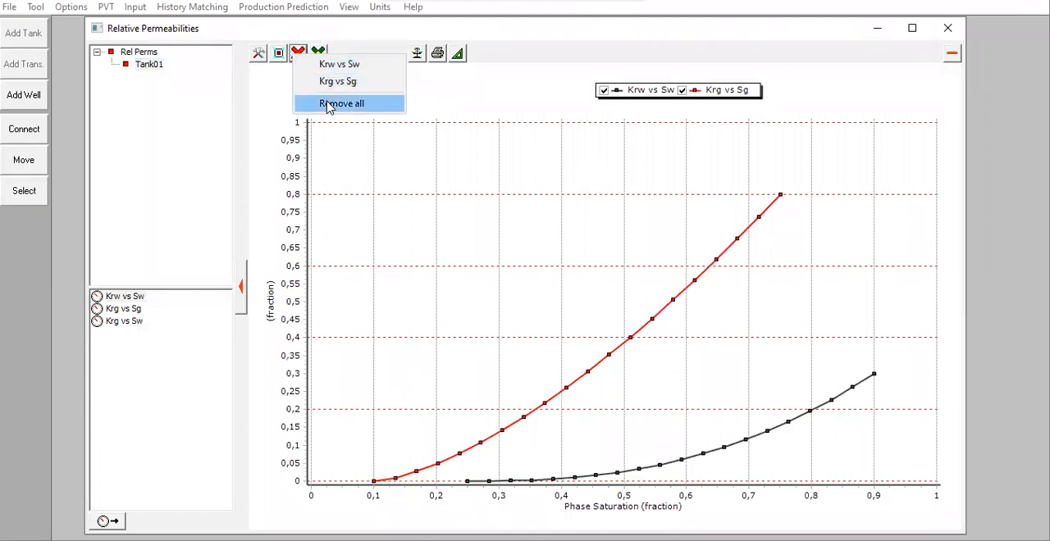
pyautogui.click(328, 104)
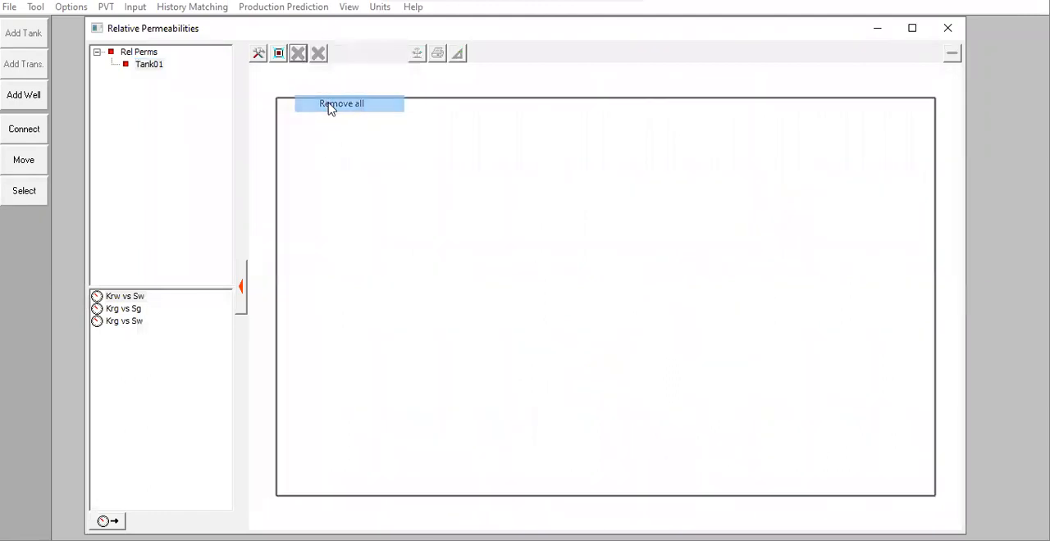
pyautogui.doubleClick(124, 310)
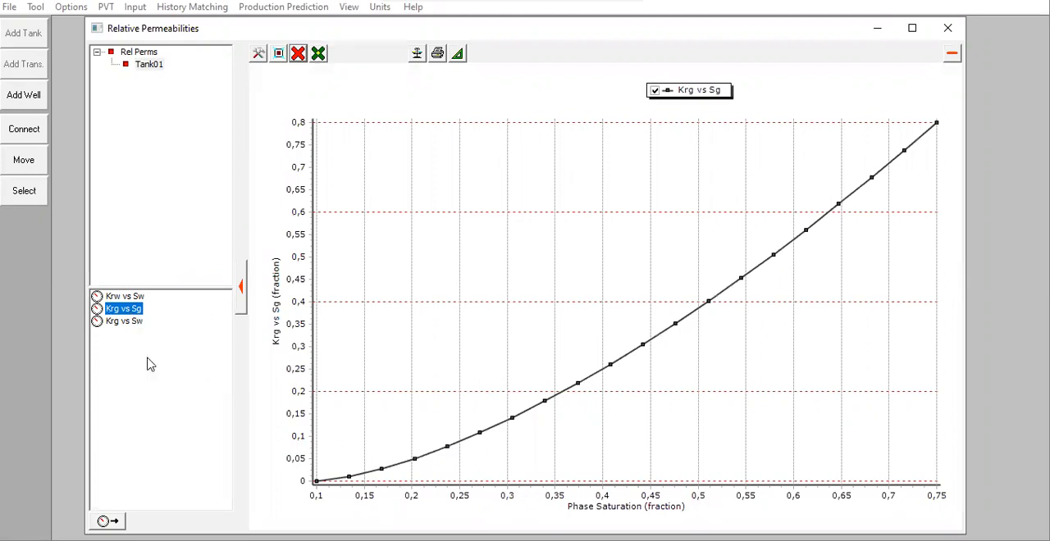
pyautogui.click(132, 323)
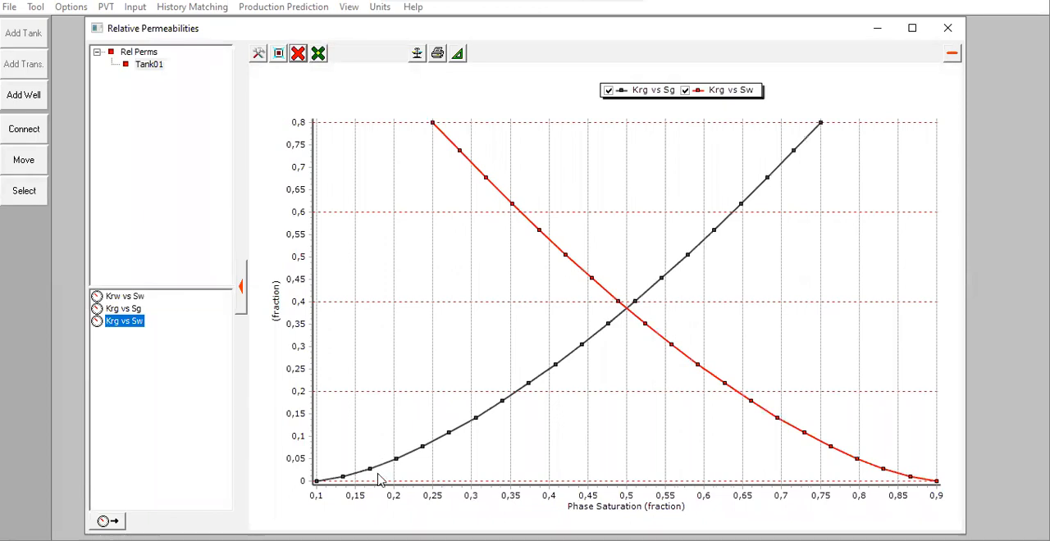
pyautogui.doubleClick(127, 296)
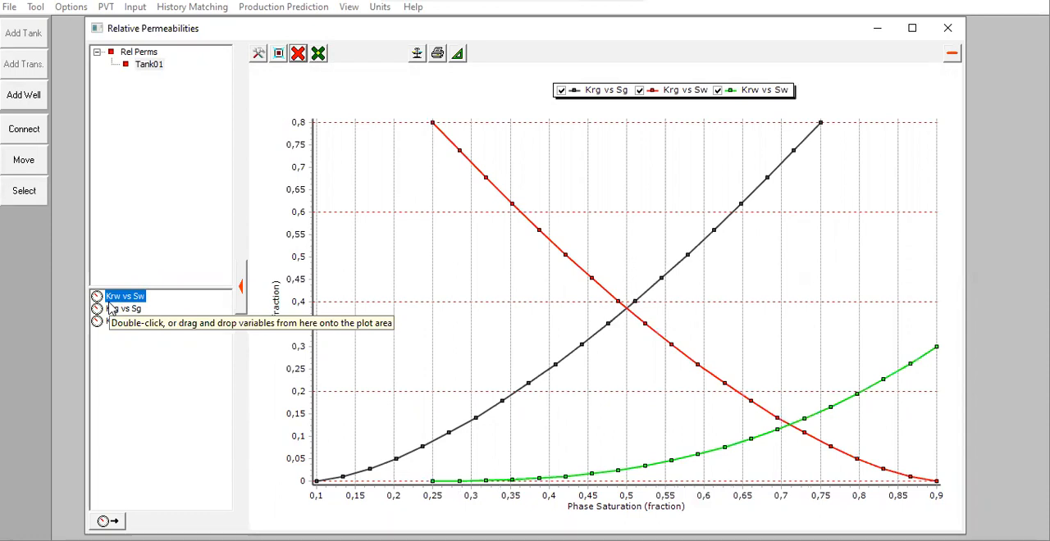
pyautogui.click(947, 34)
# Step: Validate the blank production history, accept the tank input data, and look over the history matching options
pyautogui.click(569, 138)
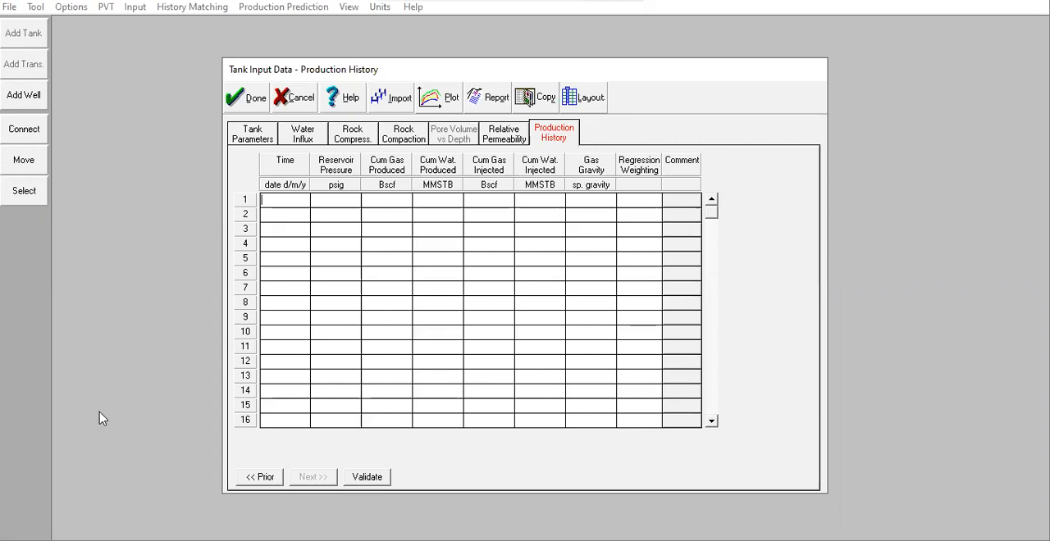
pyautogui.click(364, 479)
pyautogui.click(250, 99)
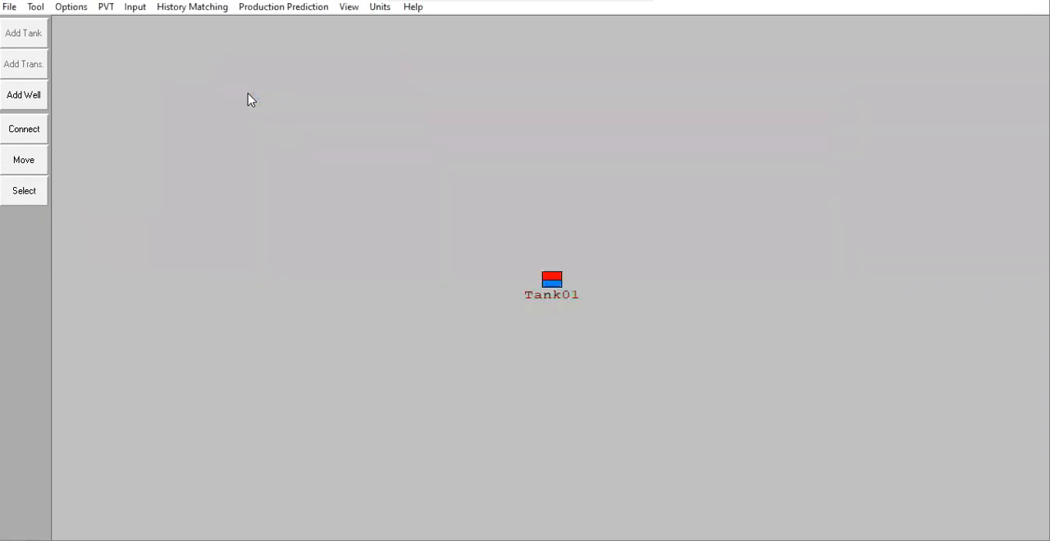
pyautogui.doubleClick(552, 282)
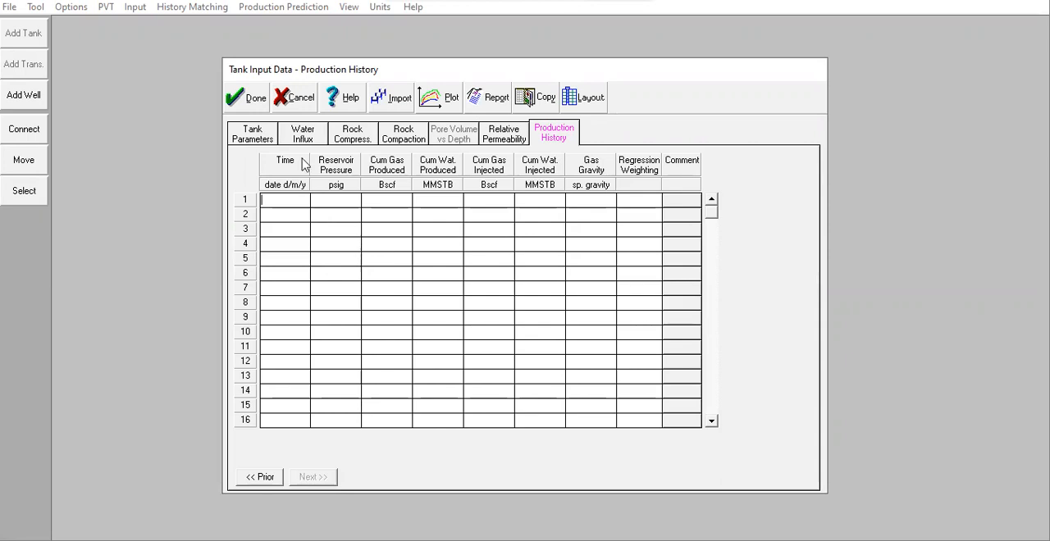
pyautogui.click(249, 98)
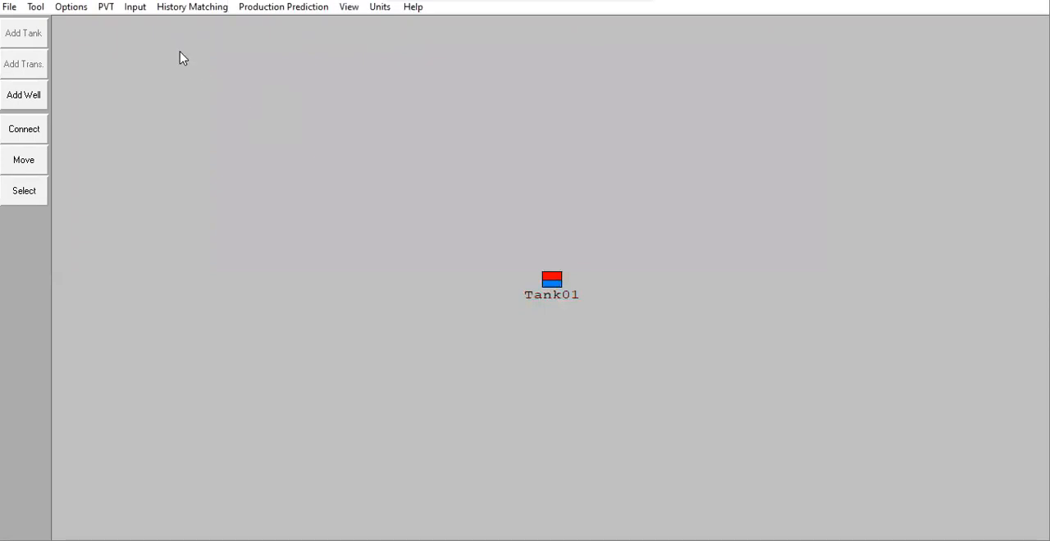
pyautogui.click(201, 9)
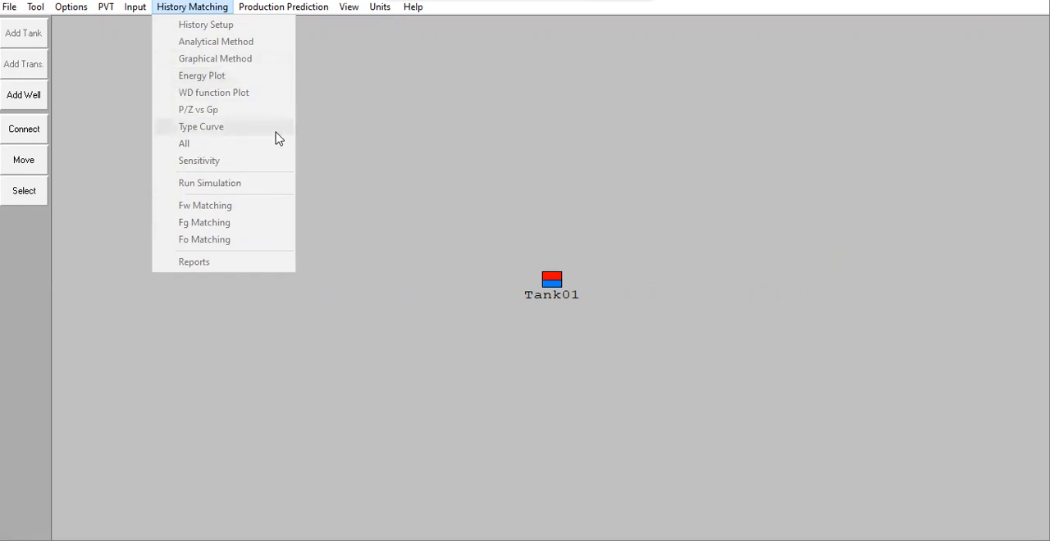
pyautogui.click(413, 124)
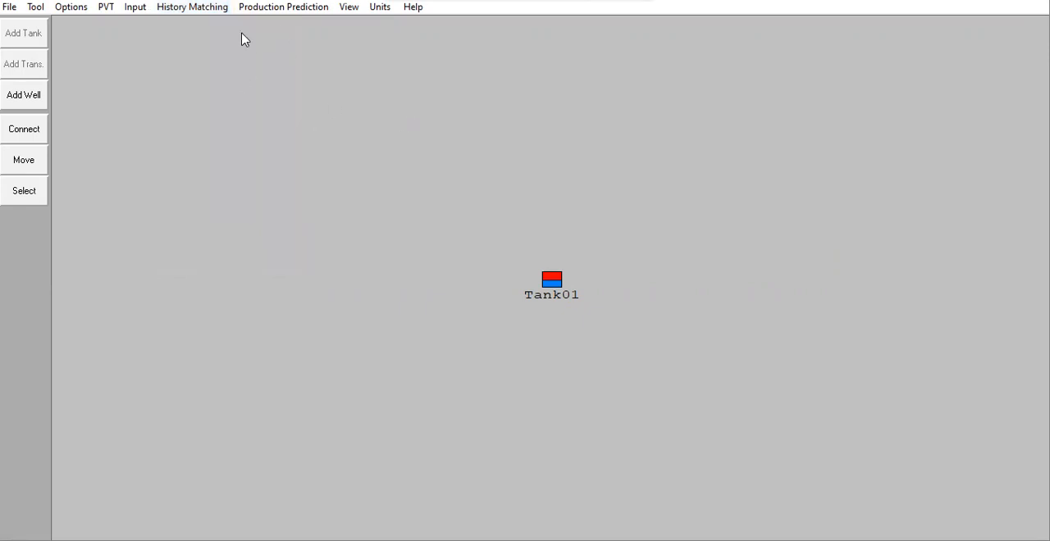
# Step: Set up the prediction as Production Profile Using Well Models with a user-defined end date of 02/01/2015
pyautogui.click(292, 9)
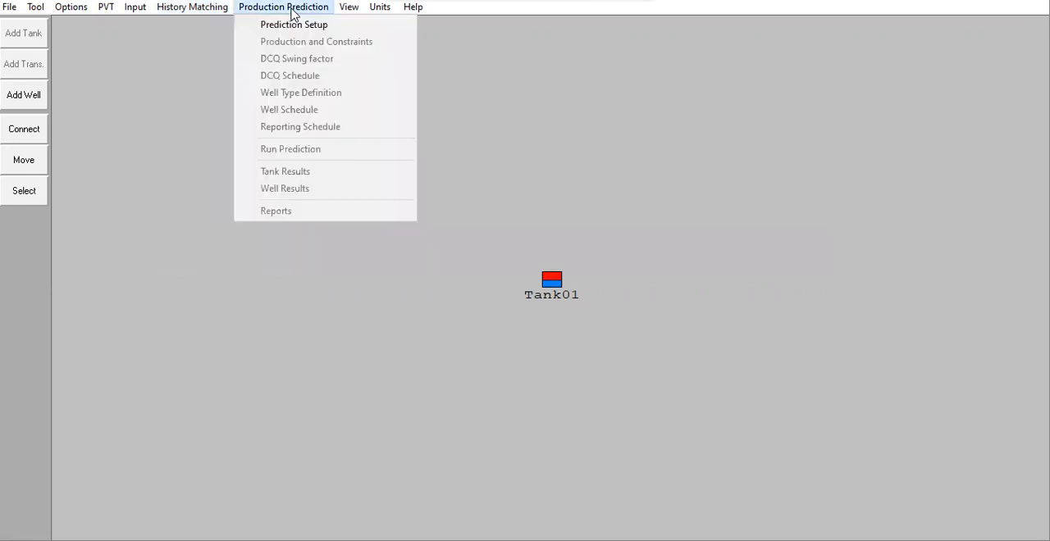
pyautogui.click(307, 26)
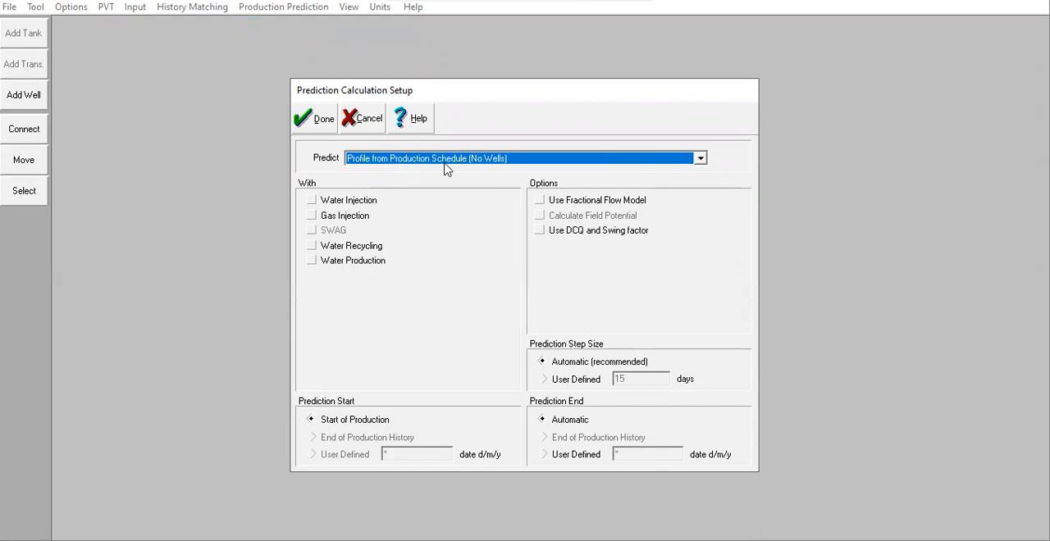
pyautogui.click(516, 157)
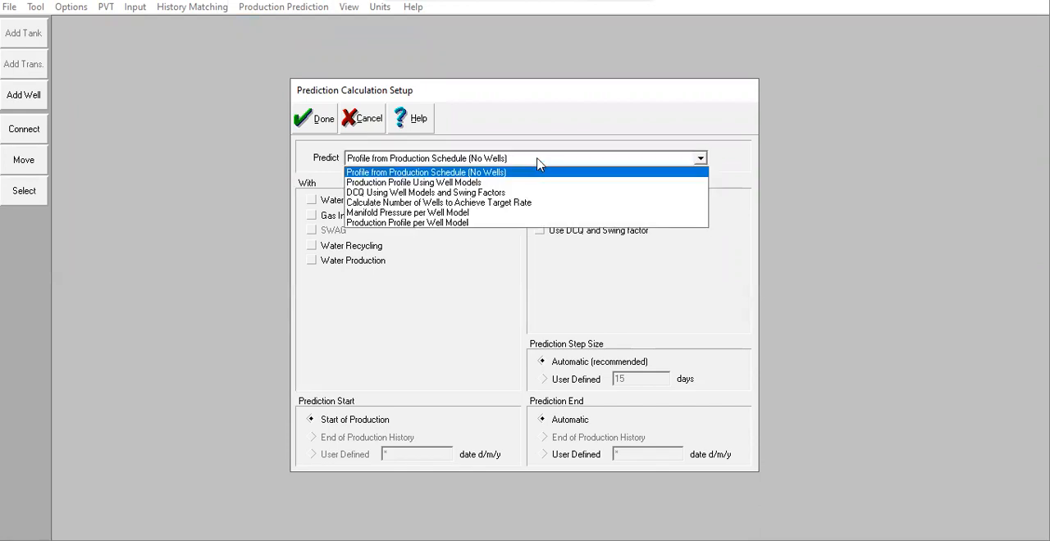
pyautogui.click(483, 187)
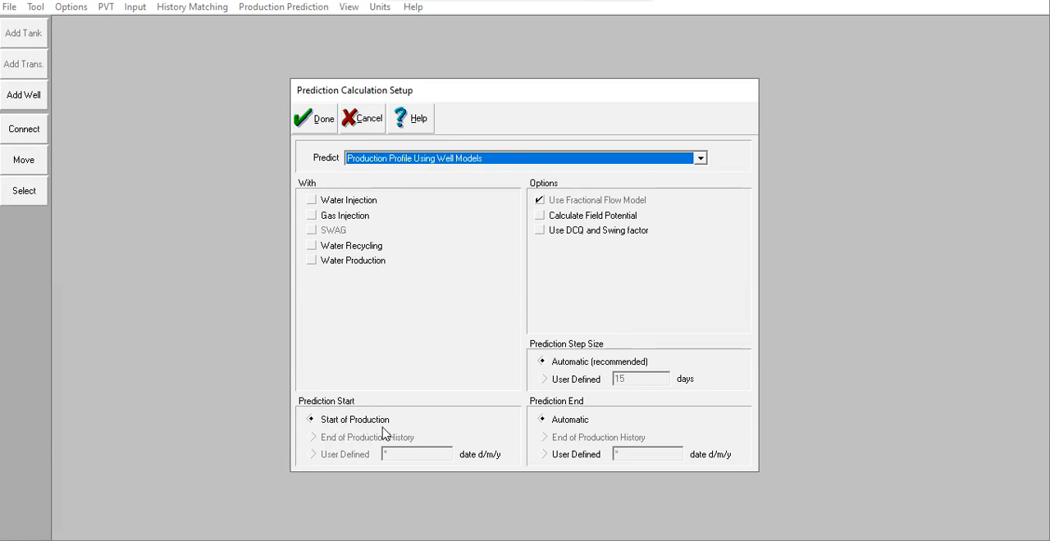
pyautogui.click(543, 456)
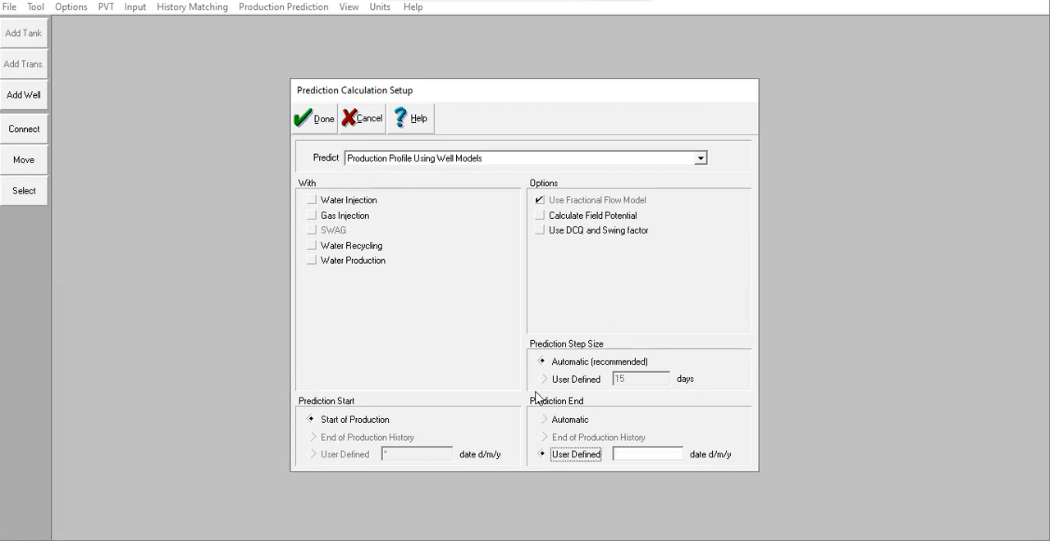
pyautogui.click(629, 456)
pyautogui.write('02/01/2015')
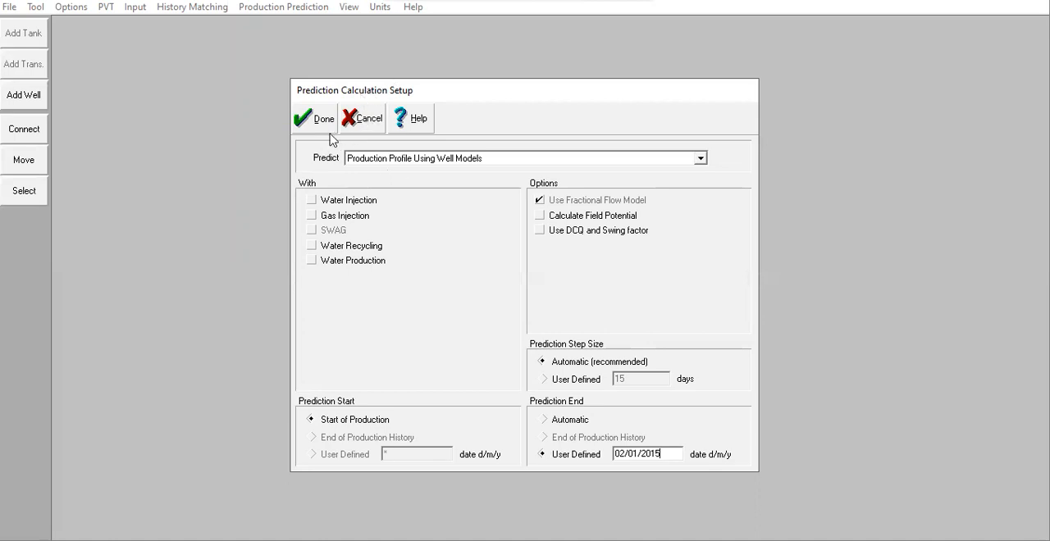
pyautogui.click(309, 121)
# Step: Enter the first production constraint row: date 02/01/2005, manifold pressure 2000 psig and maximum gas rate 250 MMscf/day
pyautogui.click(284, 10)
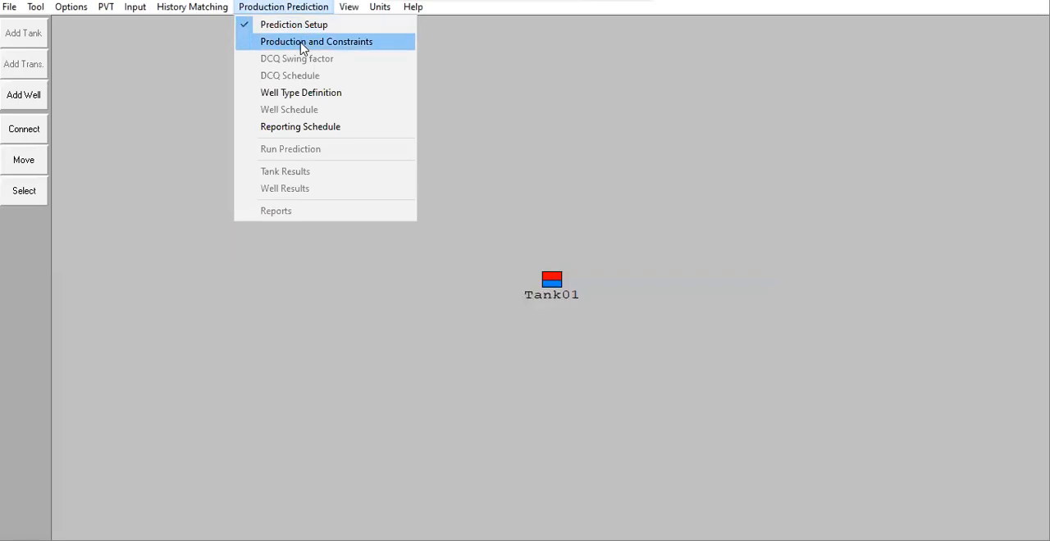
pyautogui.click(300, 43)
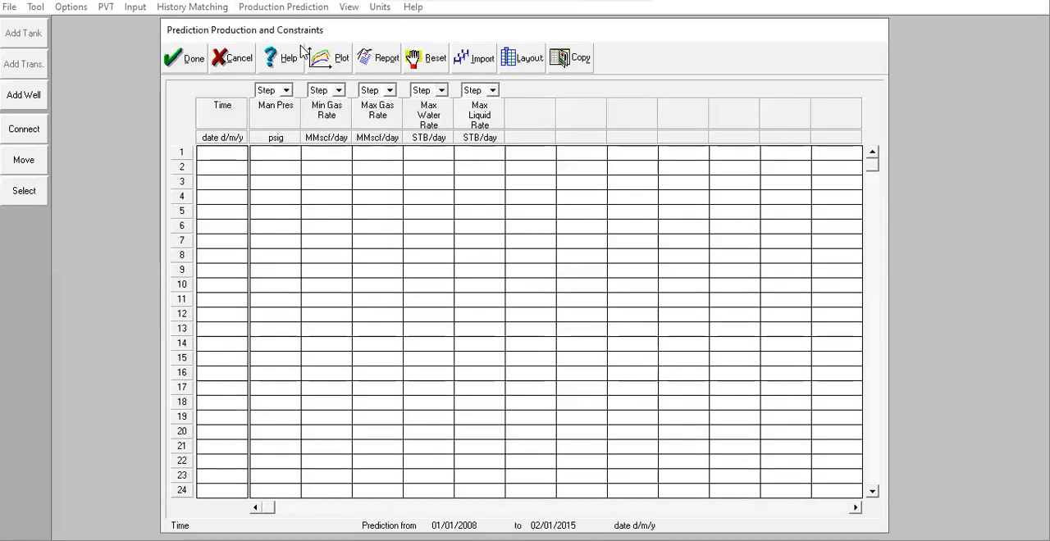
pyautogui.write('02/01')
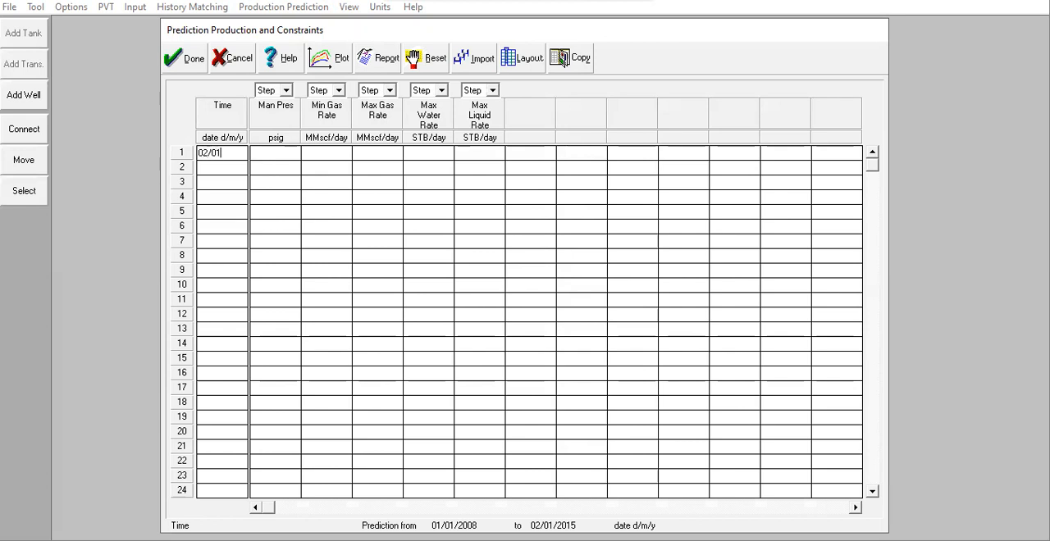
pyautogui.write('/2005')
pyautogui.click(230, 167)
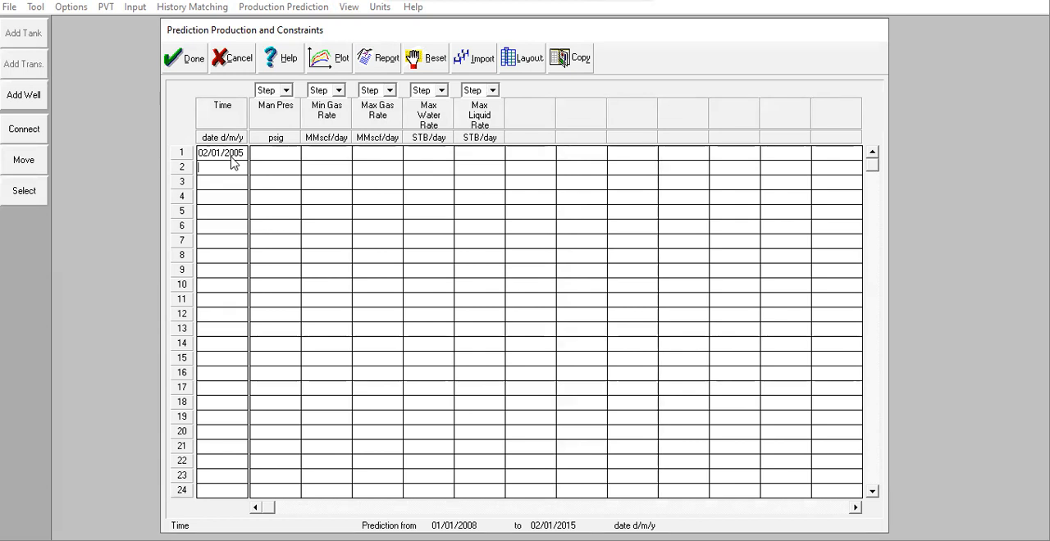
pyautogui.click(264, 152)
pyautogui.write('2000')
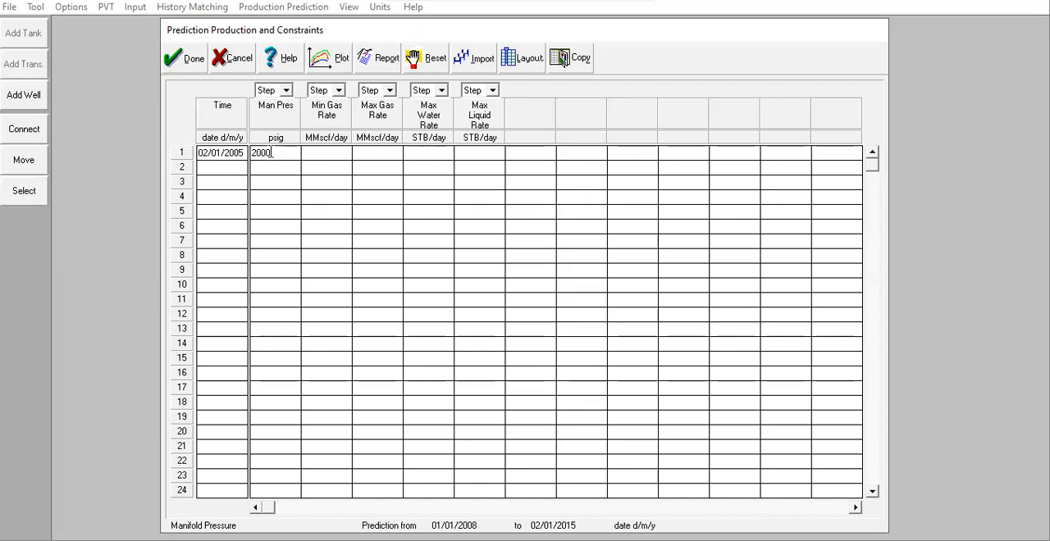
pyautogui.moveTo(272, 152); pyautogui.dragTo(244, 153)
pyautogui.click(372, 153)
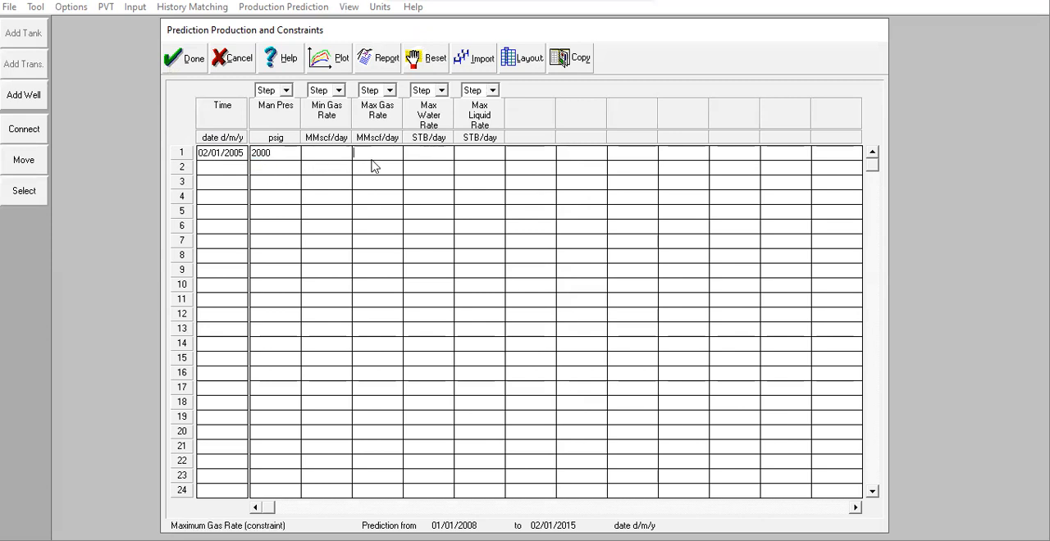
pyautogui.write('250')
# Step: Add a second production constraint row dated 02/01/2011 with a manifold pressure of 500 psig and accept the table
pyautogui.click(232, 168)
pyautogui.write('02/')
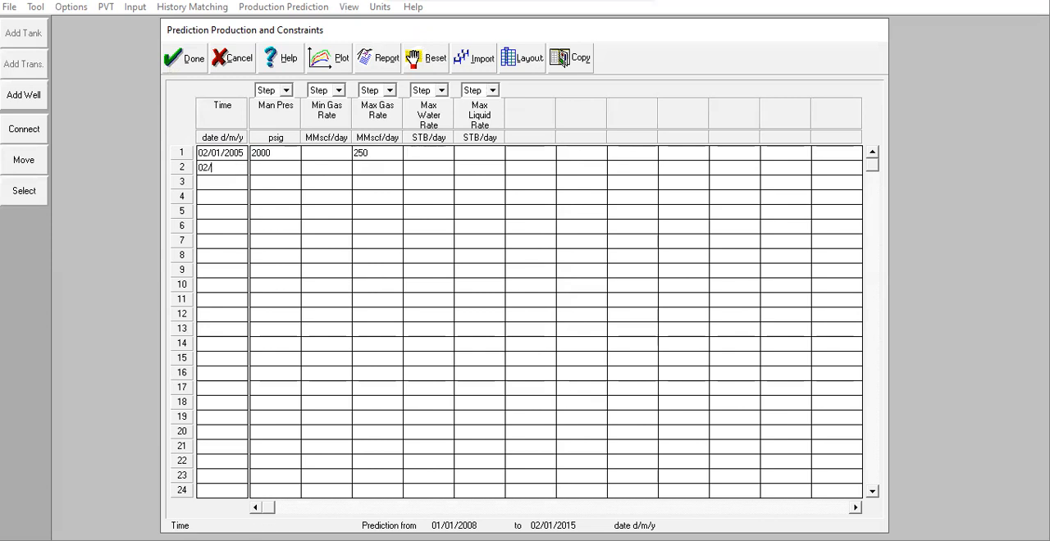
pyautogui.write('01/2011')
pyautogui.click(281, 167)
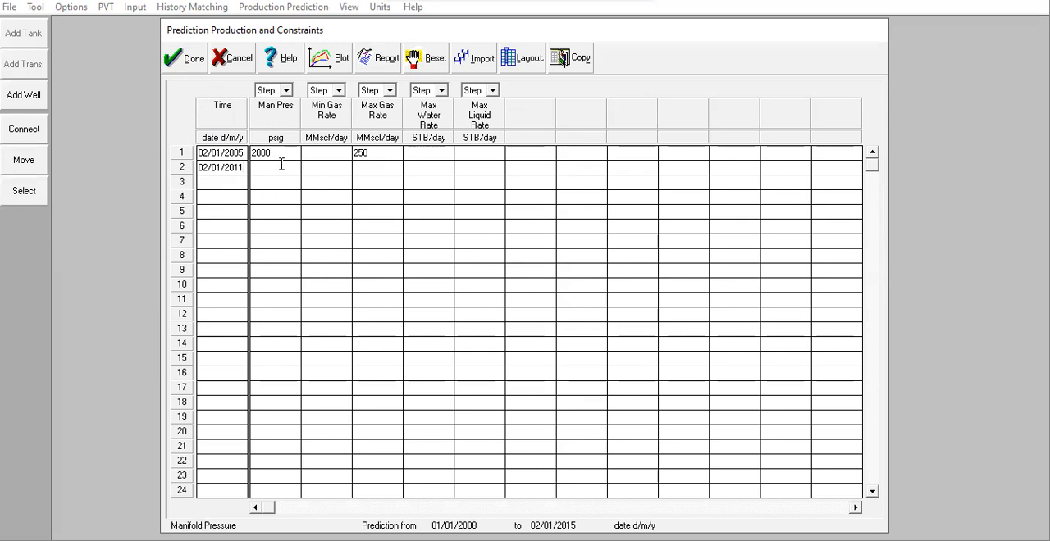
pyautogui.write('500')
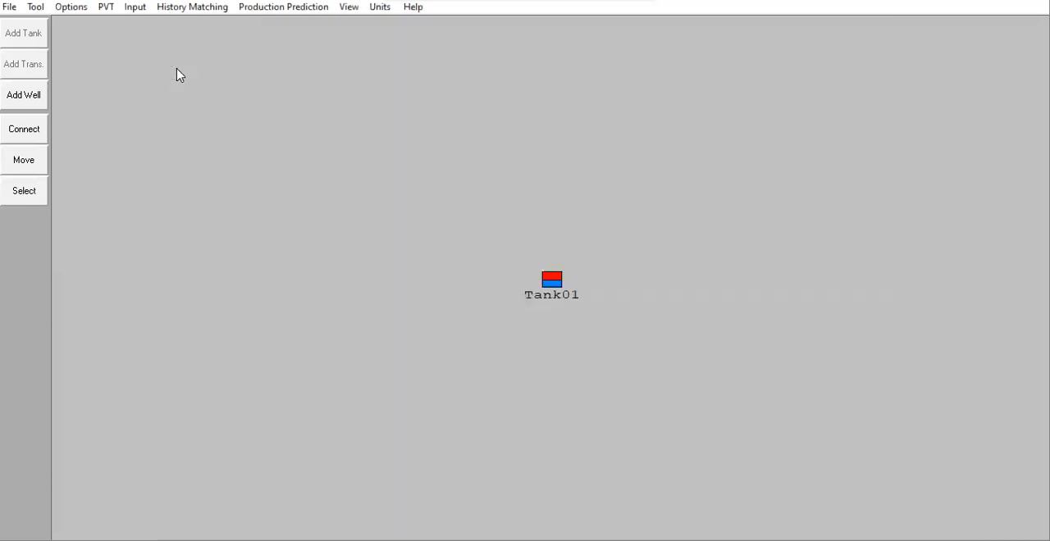
pyautogui.click(177, 70)
# Step: Change the prediction type to Profile from Production Schedule (No Wells) and accept the prediction setup
pyautogui.click(287, 7)
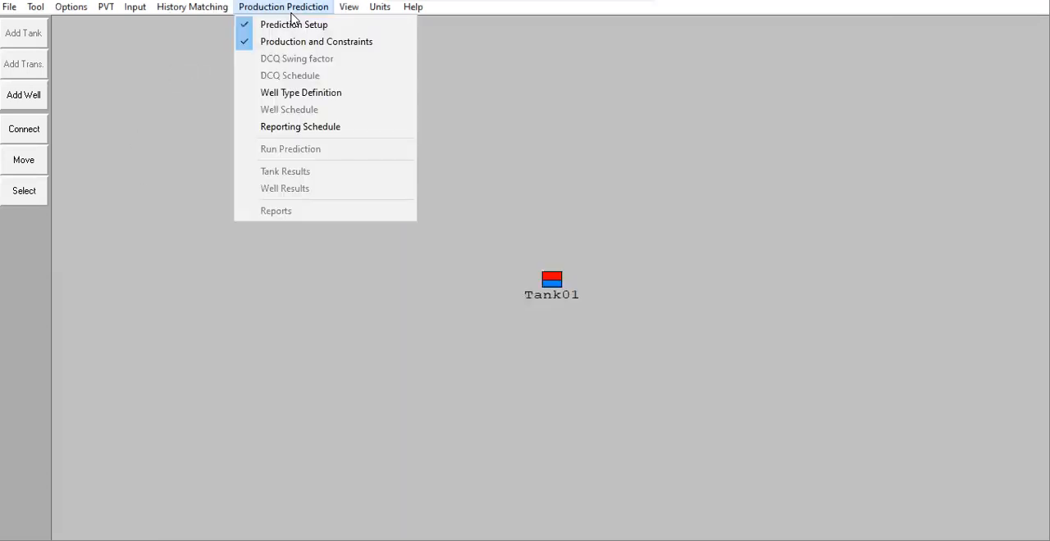
pyautogui.click(641, 189)
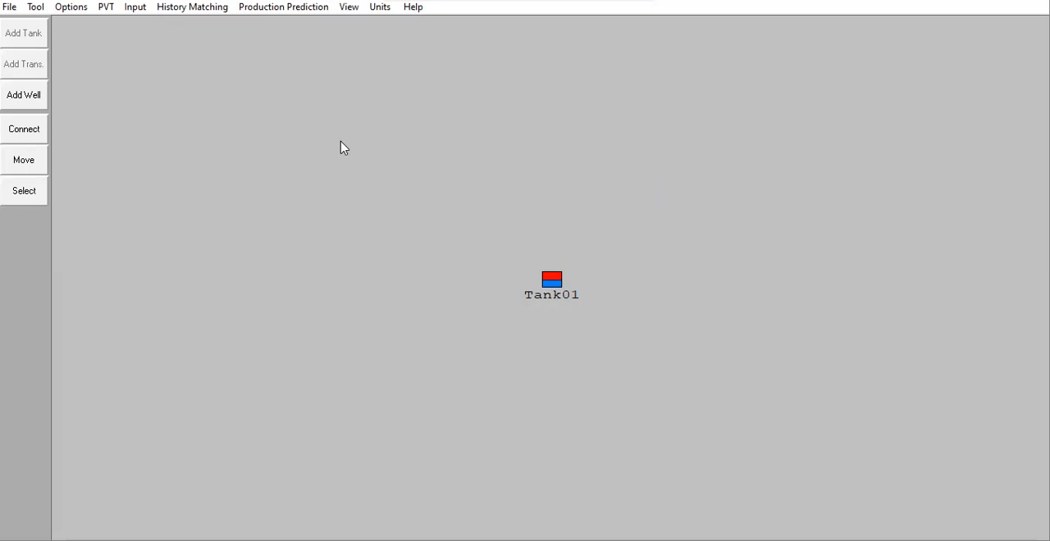
pyautogui.click(284, 8)
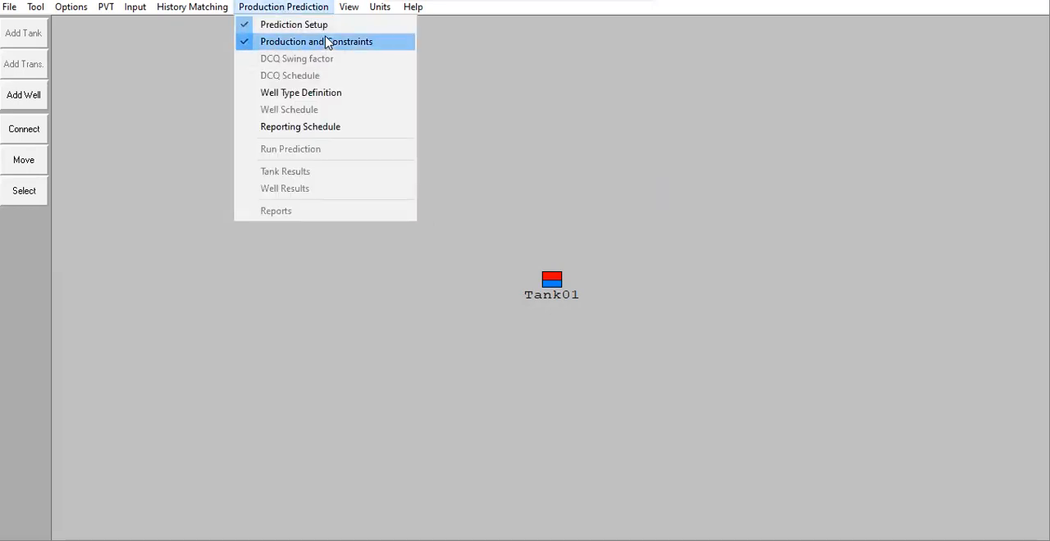
pyautogui.click(321, 26)
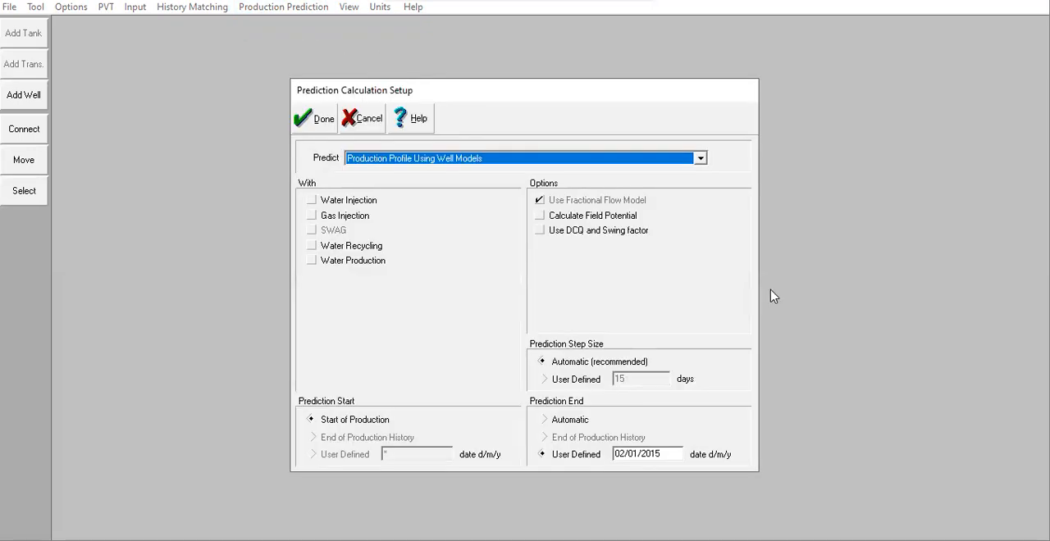
pyautogui.click(479, 160)
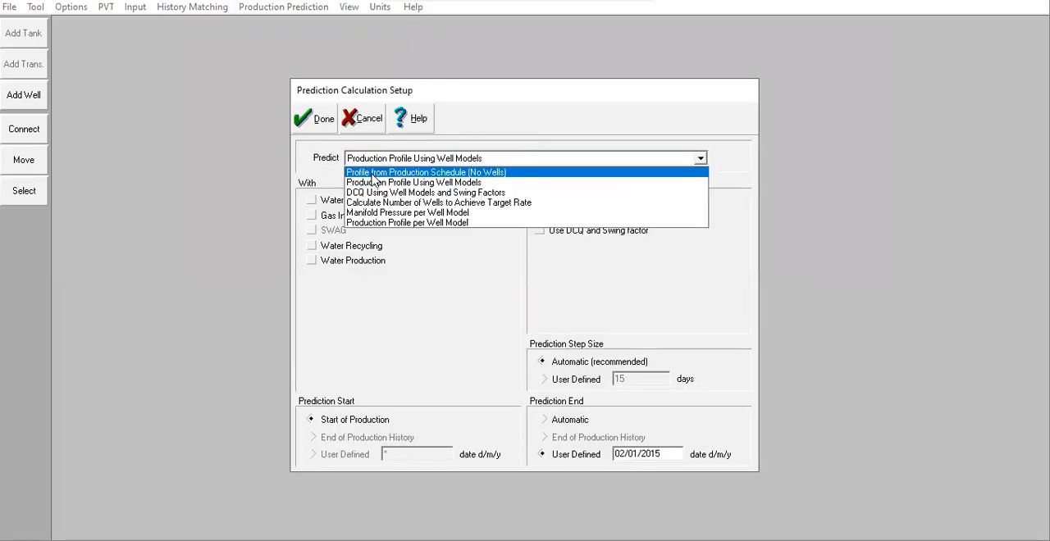
pyautogui.click(450, 174)
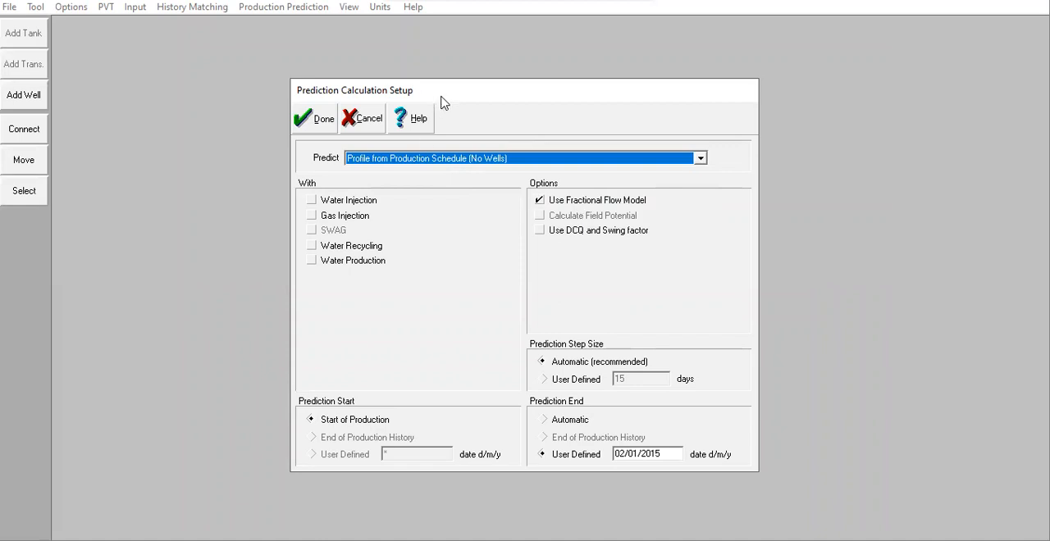
pyautogui.moveTo(441, 102); pyautogui.dragTo(891, 268)
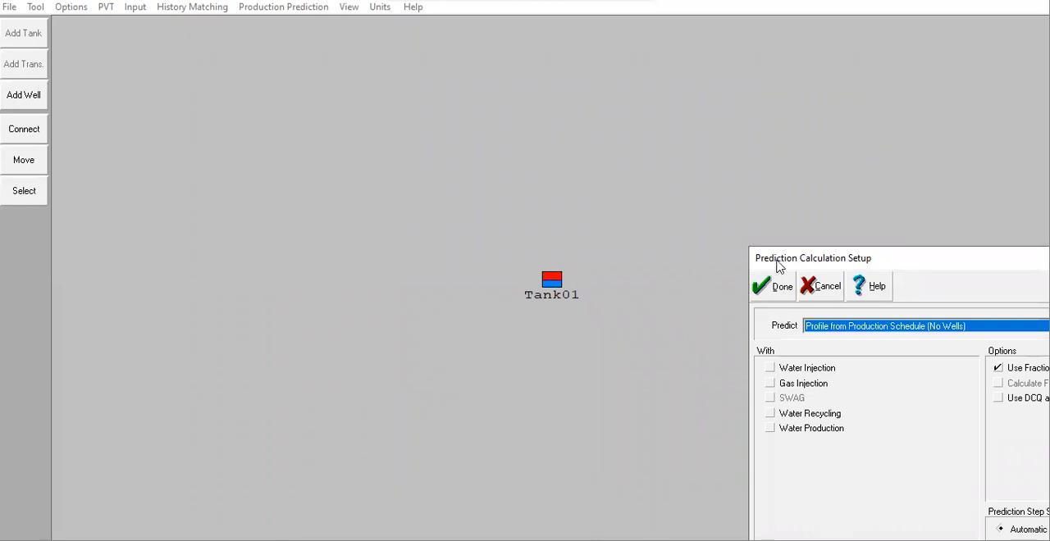
pyautogui.moveTo(773, 260); pyautogui.dragTo(569, 75)
pyautogui.click(581, 108)
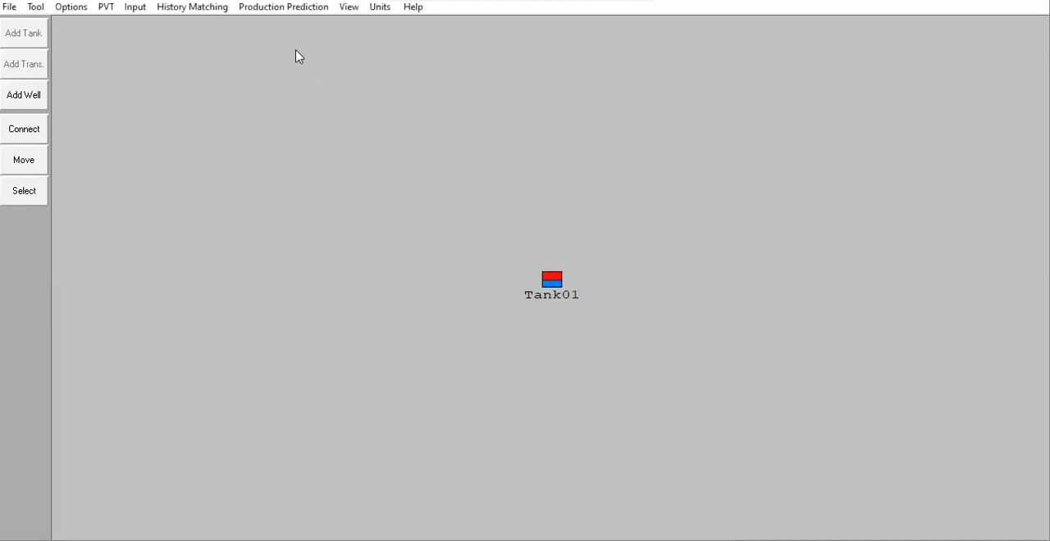
# Step: Accept the reporting schedule with the Automatic reporting frequency
pyautogui.click(279, 9)
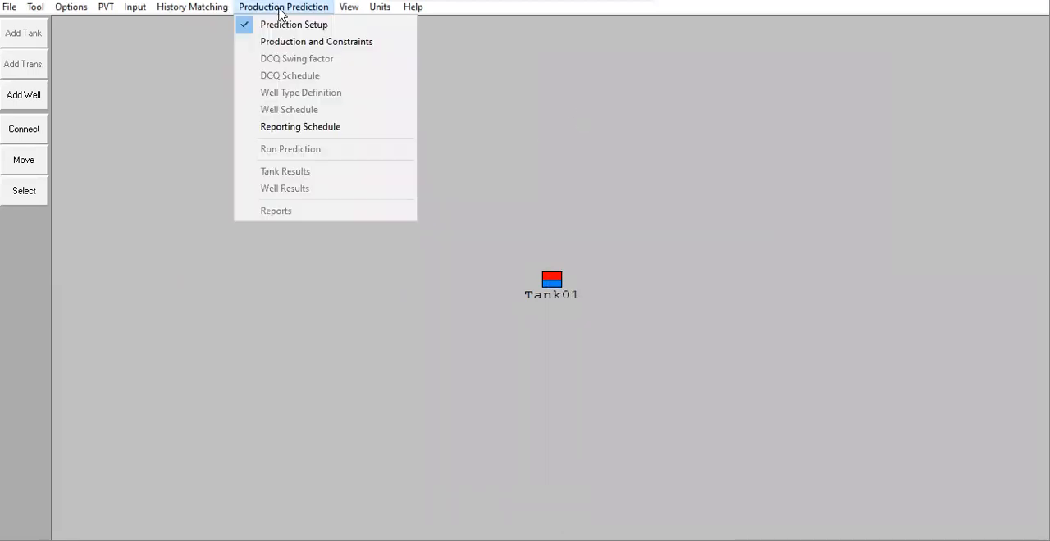
pyautogui.click(310, 133)
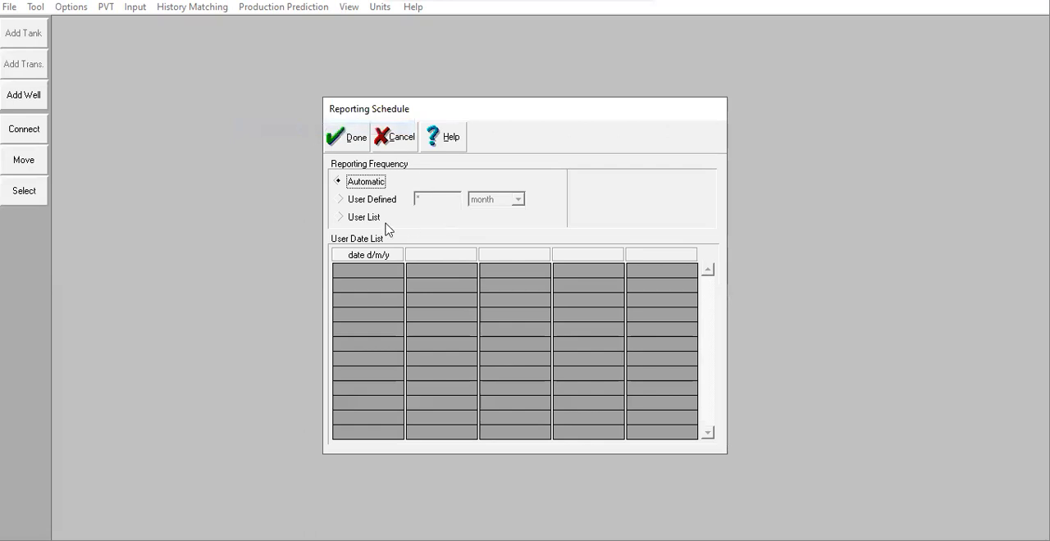
pyautogui.click(357, 137)
# Step: Review the production constraints and breakthroughs pages of the tank prediction data
pyautogui.click(261, 8)
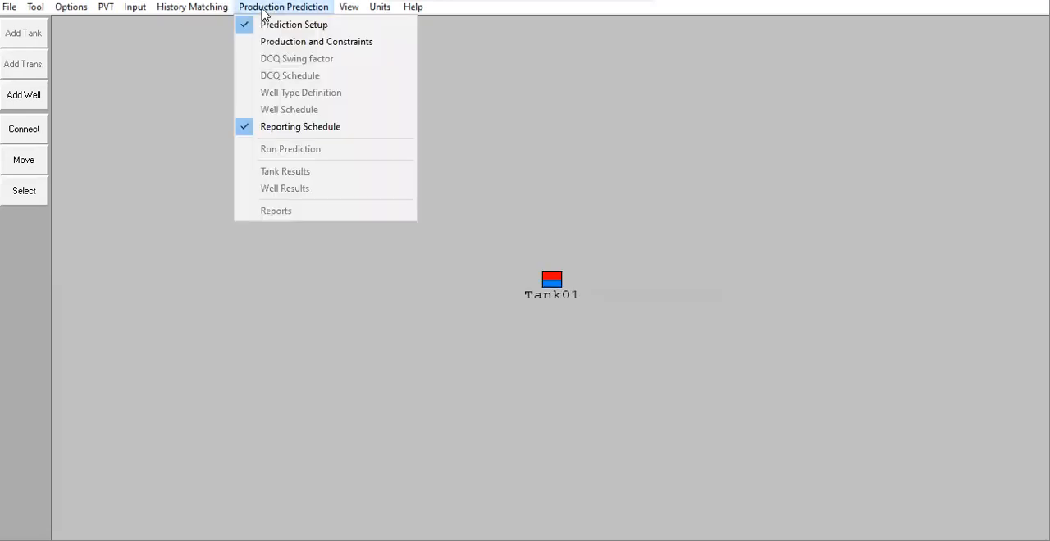
pyautogui.click(364, 45)
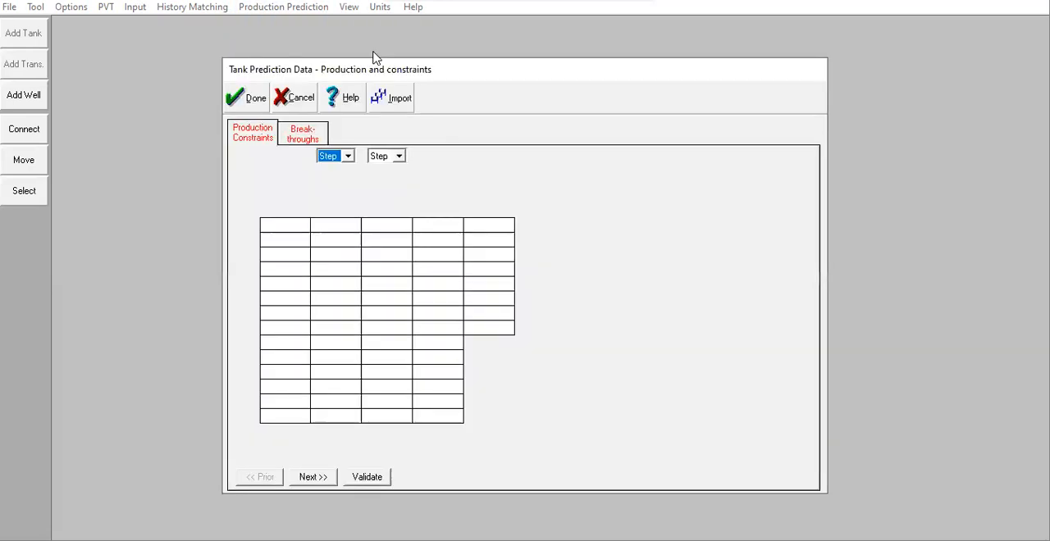
pyautogui.click(307, 136)
pyautogui.click(256, 138)
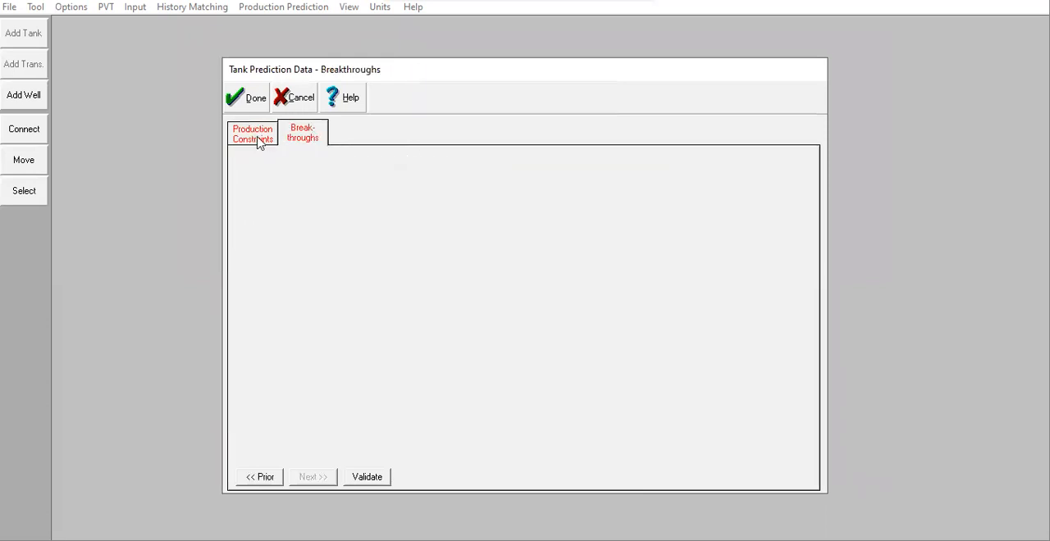
pyautogui.click(304, 223)
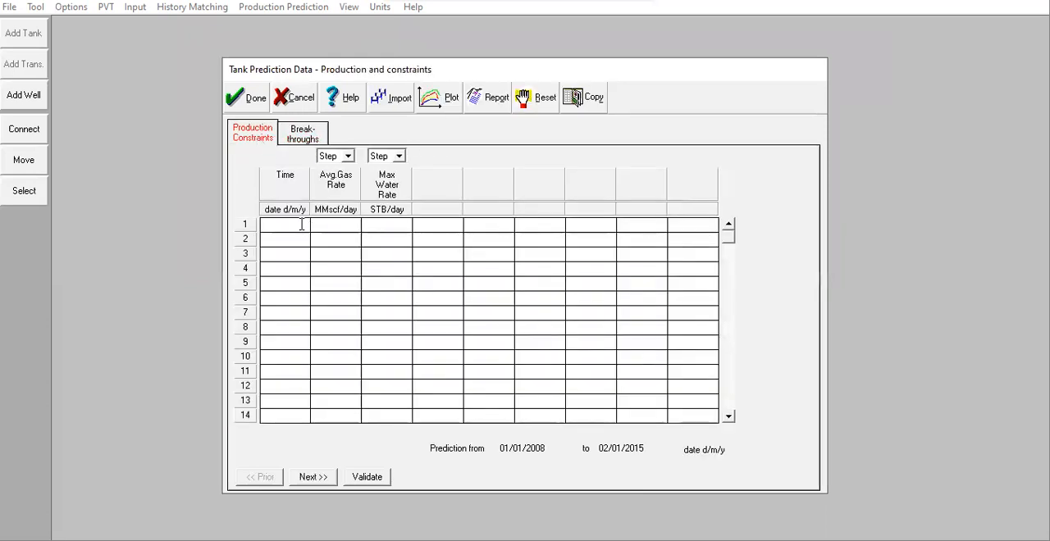
pyautogui.click(303, 134)
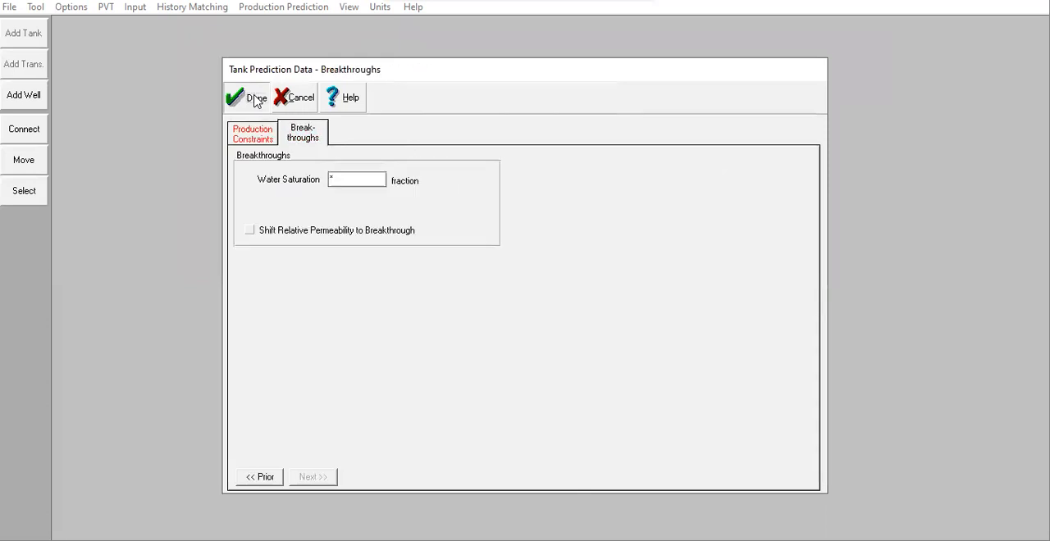
pyautogui.click(265, 139)
pyautogui.click(249, 98)
# Step: Try the Production Profile Using Well Models prediction type and view the well type definition
pyautogui.click(291, 10)
pyautogui.click(316, 28)
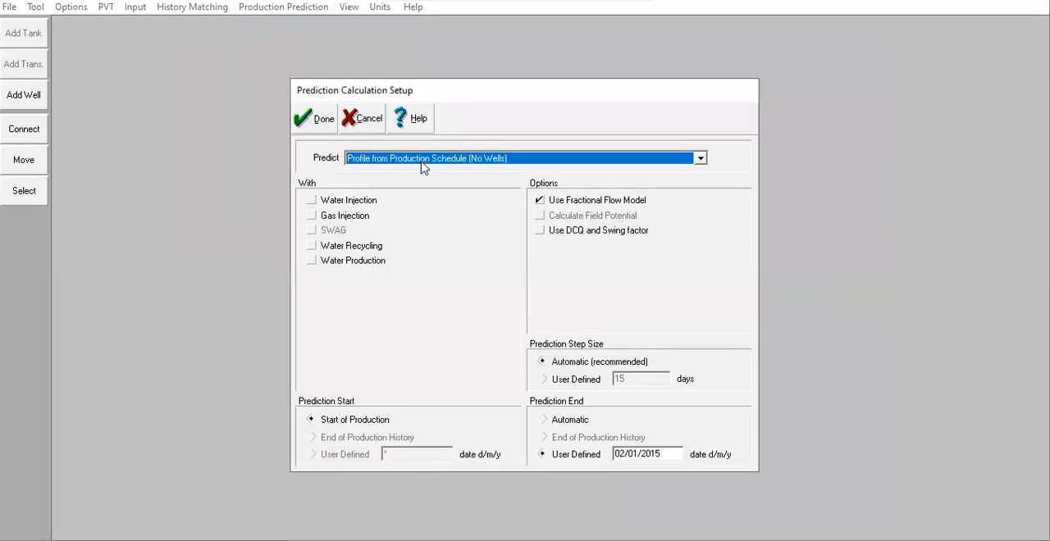
pyautogui.click(422, 166)
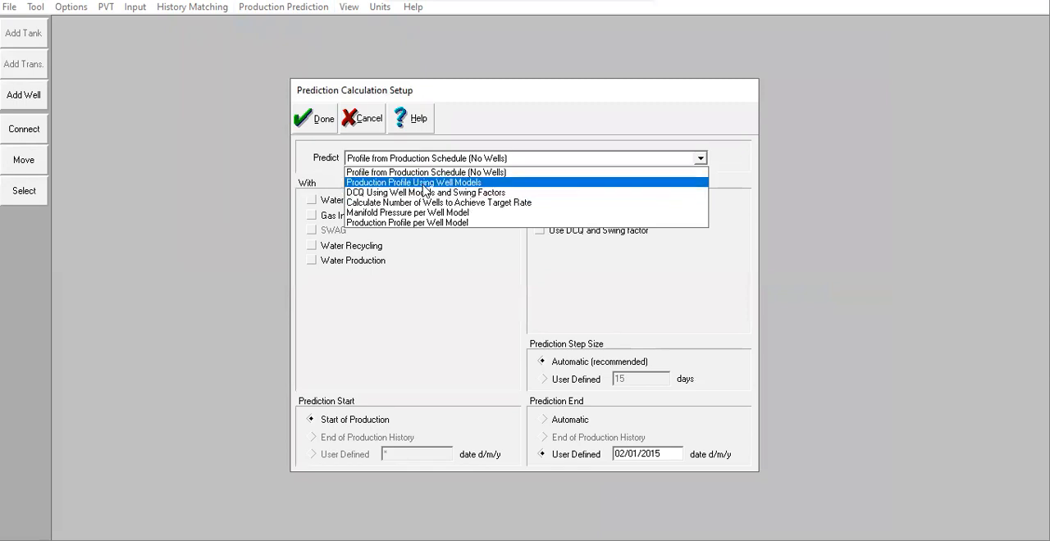
pyautogui.click(464, 182)
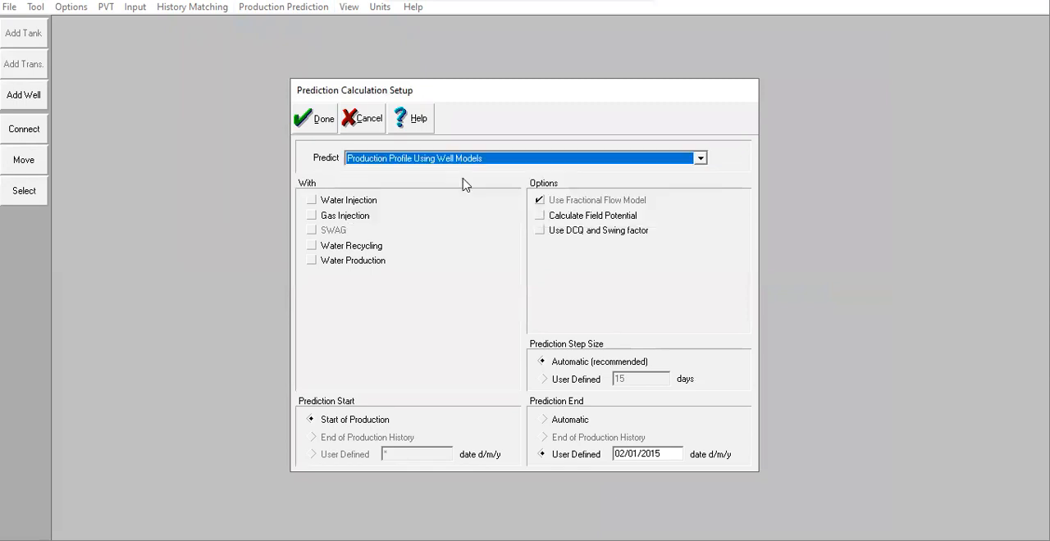
pyautogui.click(314, 119)
pyautogui.click(280, 8)
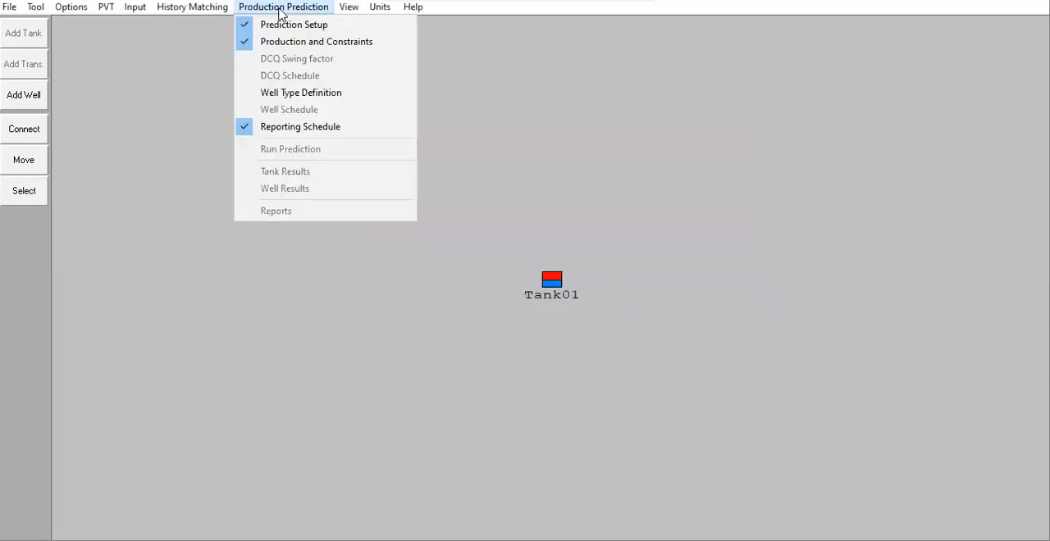
pyautogui.click(307, 95)
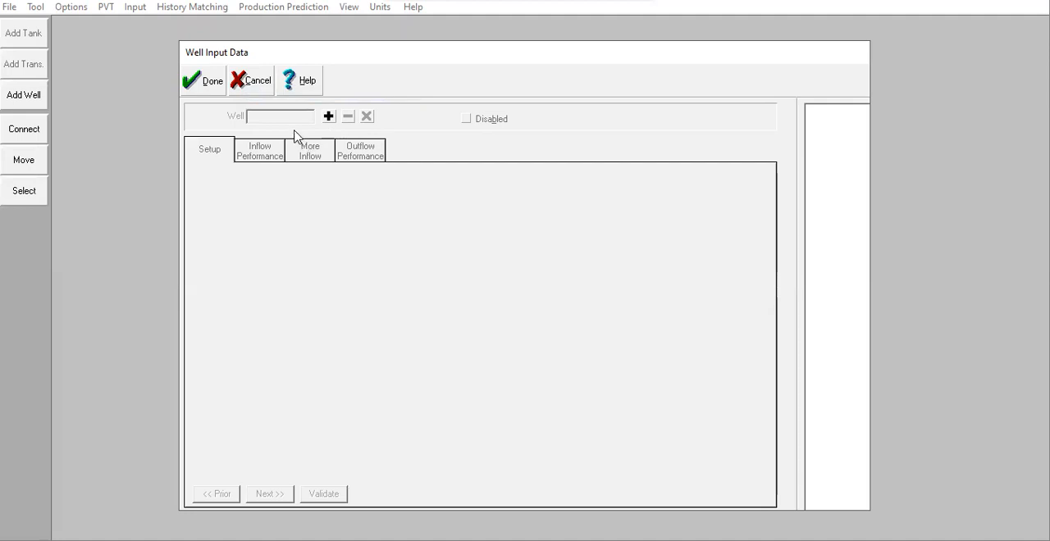
pyautogui.click(206, 82)
# Step: Return the prediction type to Profile from Production Schedule (No Wells) and accept the prediction setup
pyautogui.click(289, 8)
pyautogui.click(293, 24)
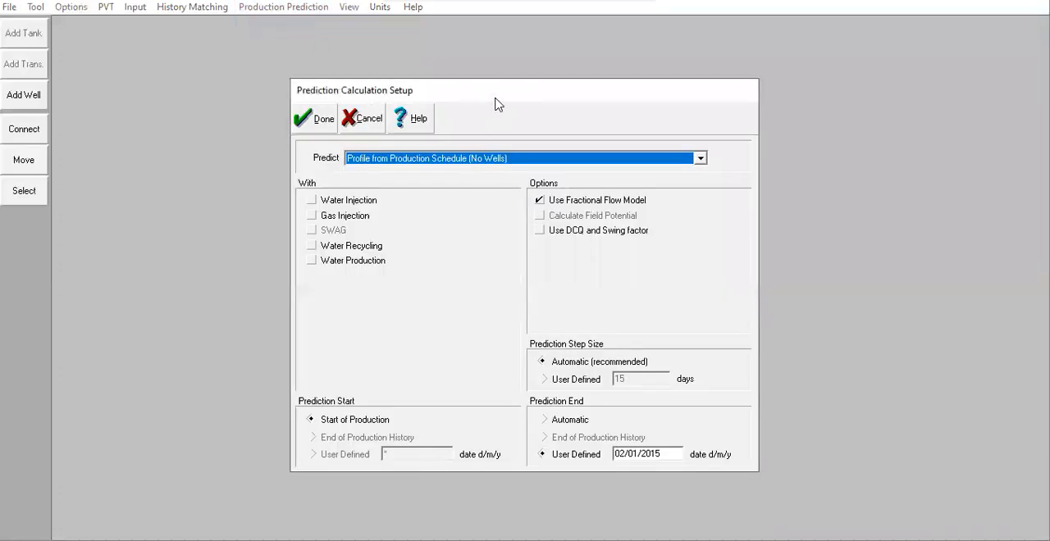
pyautogui.moveTo(495, 104); pyautogui.dragTo(855, 193)
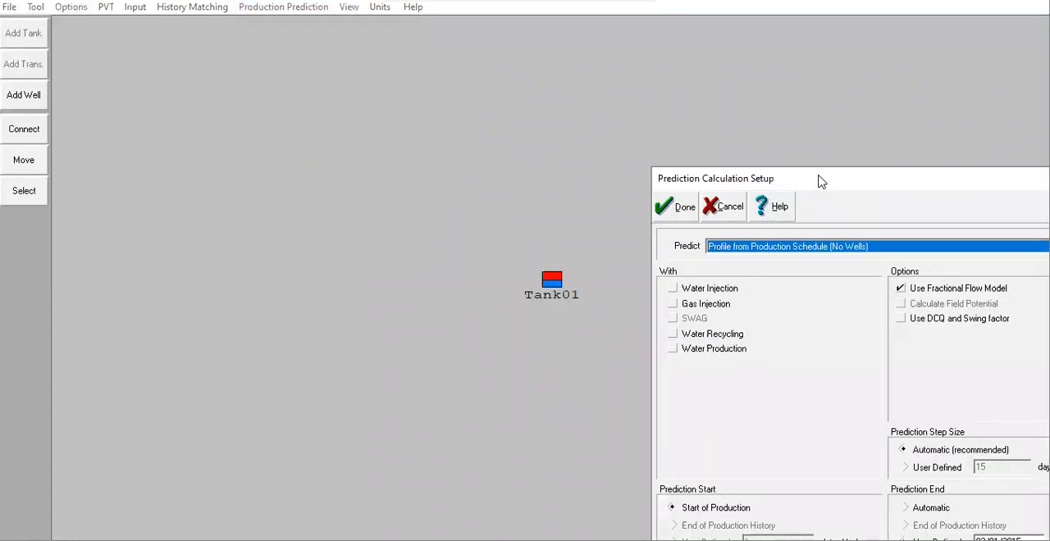
pyautogui.moveTo(820, 182); pyautogui.dragTo(646, 57)
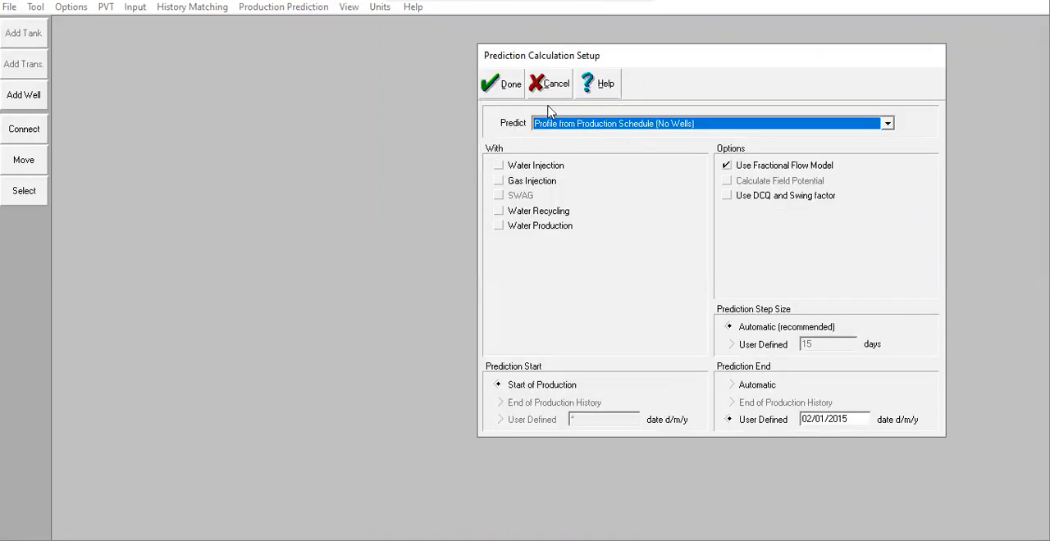
pyautogui.click(505, 88)
pyautogui.click(307, 10)
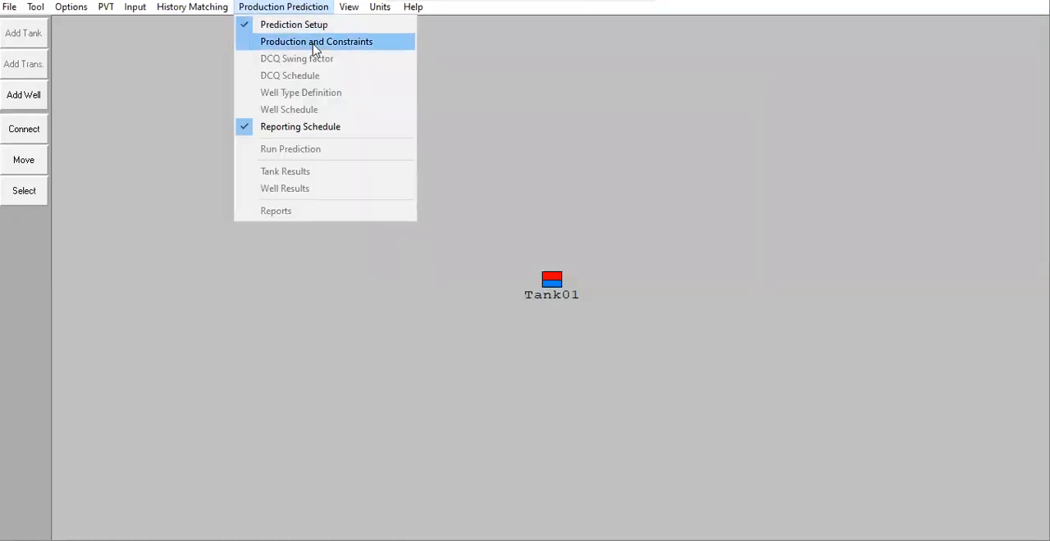
pyautogui.click(315, 42)
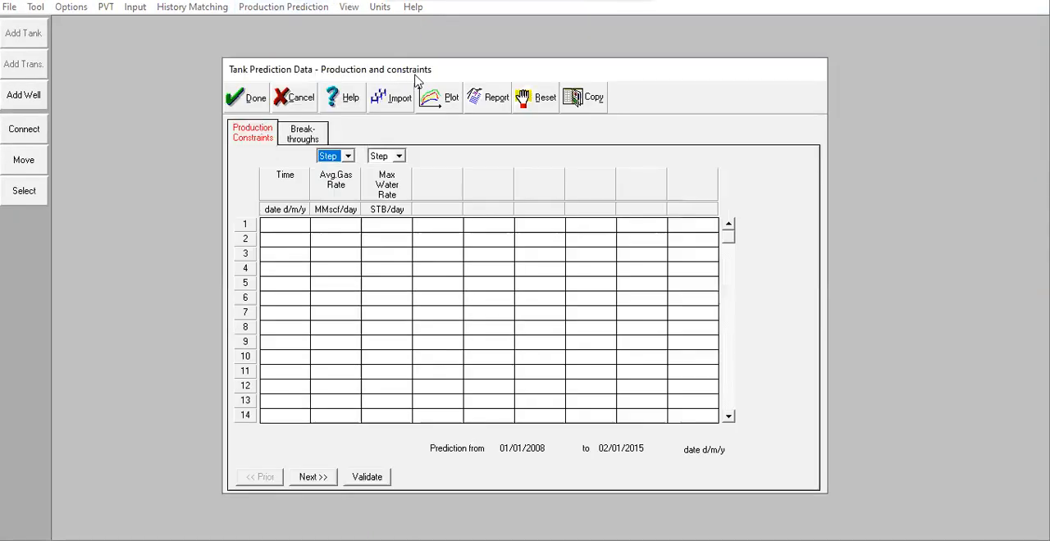
pyautogui.moveTo(415, 75); pyautogui.dragTo(840, 129)
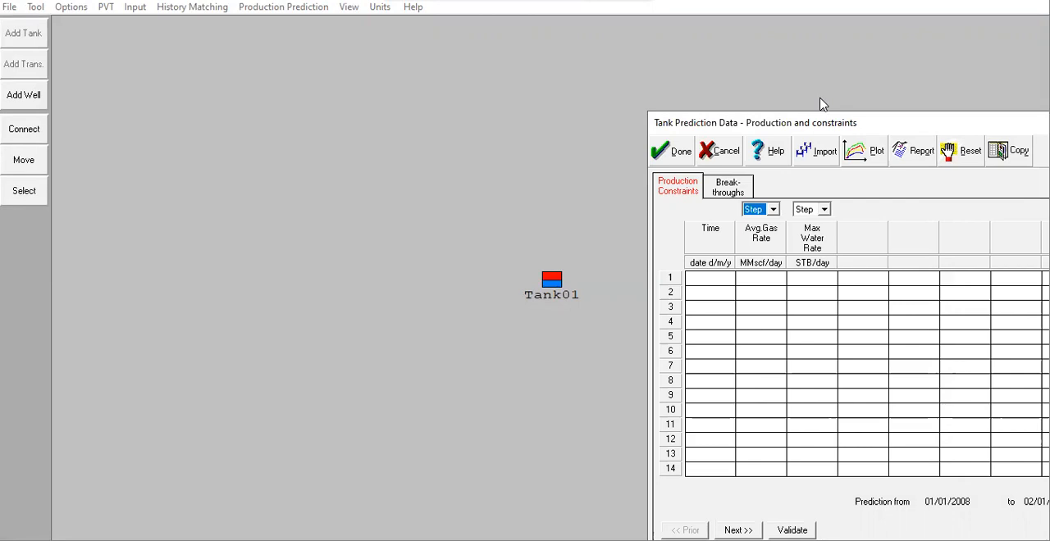
pyautogui.click(708, 275)
pyautogui.click(762, 282)
pyautogui.click(710, 154)
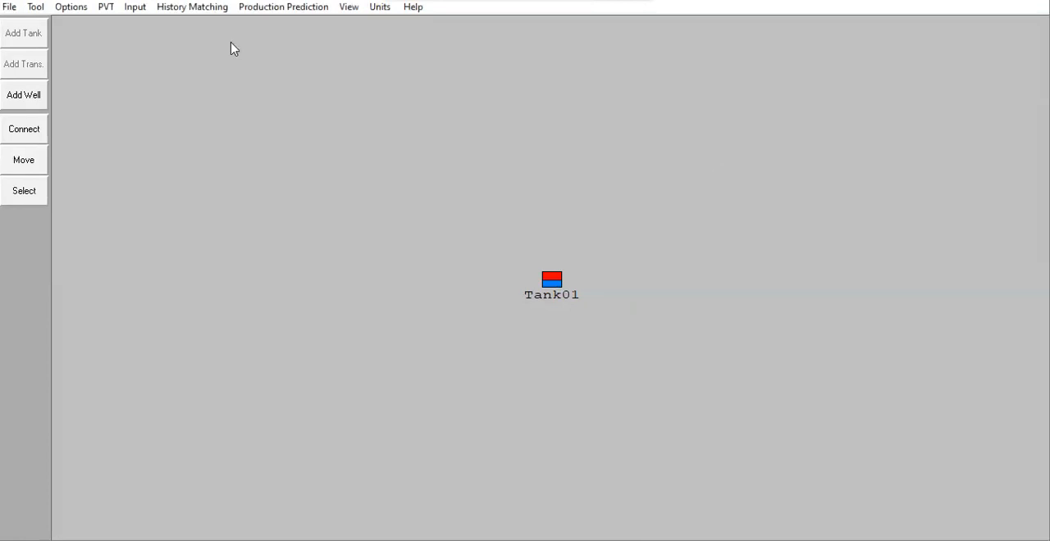
pyautogui.click(252, 10)
pyautogui.click(269, 42)
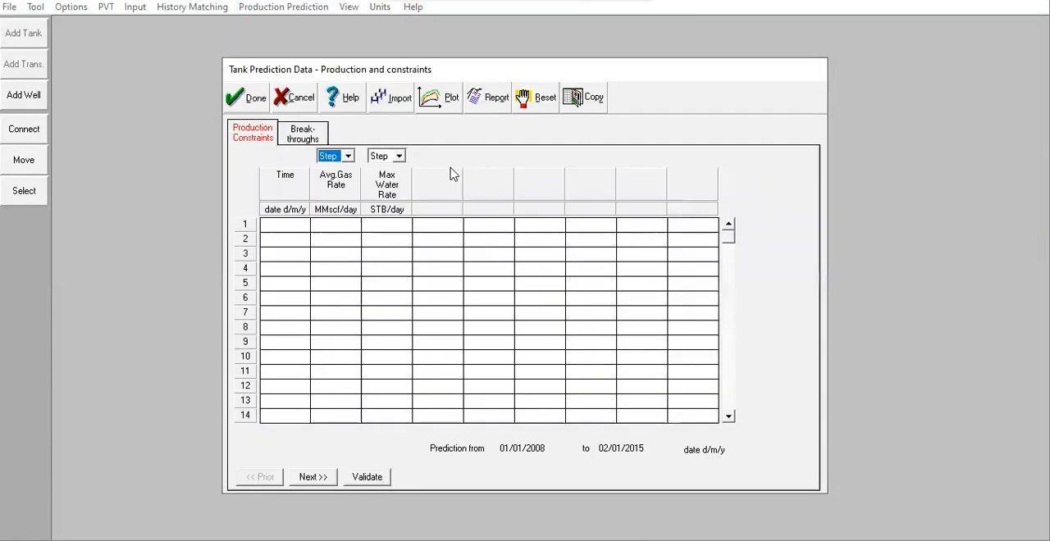
pyautogui.click(246, 102)
# Step: Copy the start of production date from Tank01's tank parameters and close the tank data
pyautogui.doubleClick(551, 282)
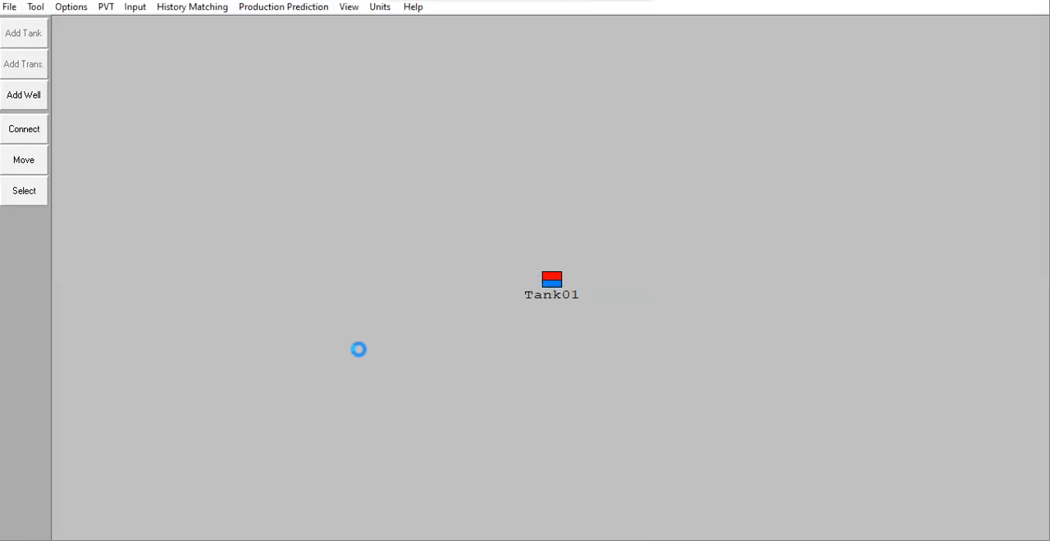
pyautogui.doubleClick(417, 307)
pyautogui.hotkey('ctrl', 'c')
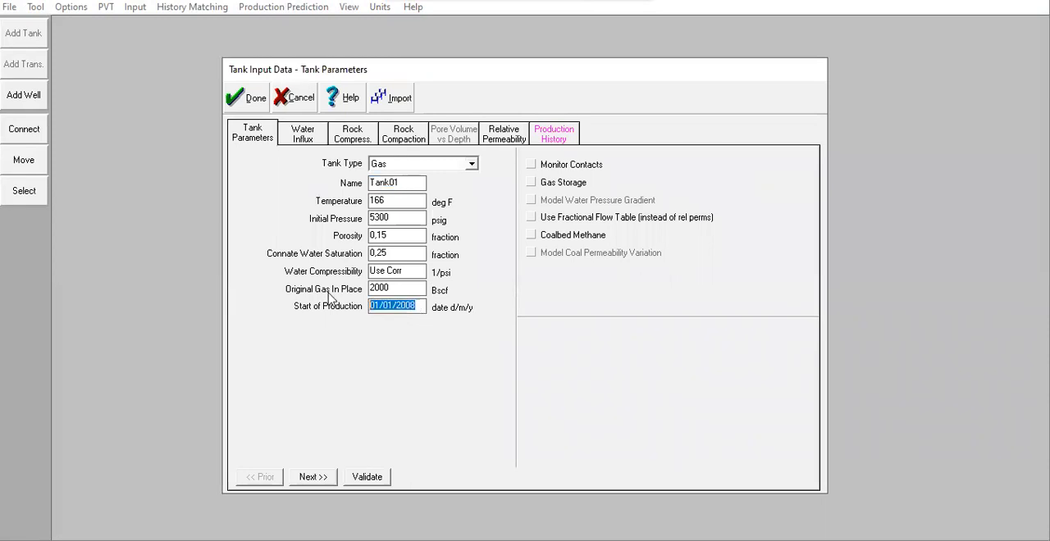
pyautogui.click(246, 99)
# Step: Enter the first production constraint row with date 01/01/2008 and average gas rate 250 MMscf/day, and accept the table
pyautogui.click(262, 7)
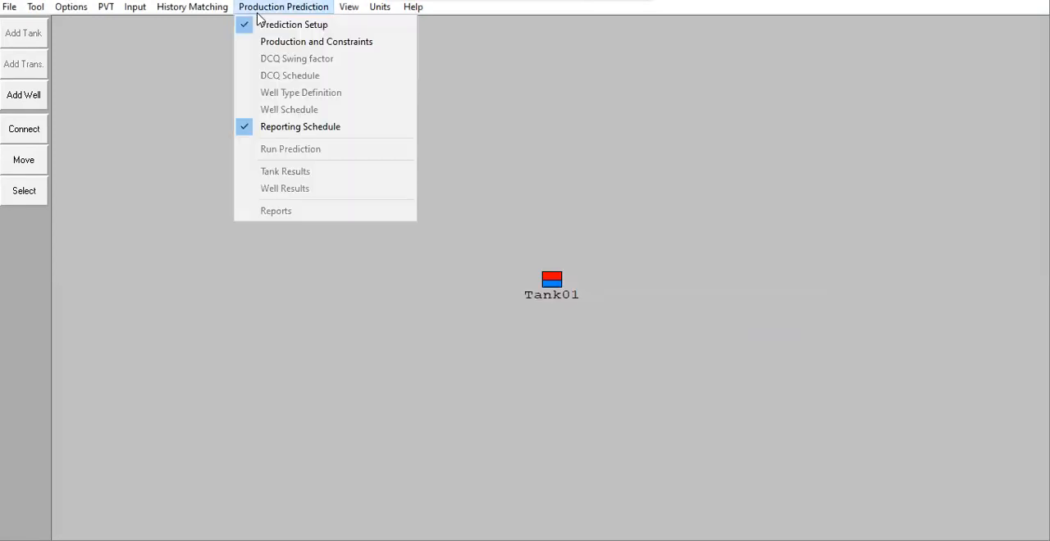
pyautogui.click(276, 43)
pyautogui.click(303, 224)
pyautogui.hotkey('ctrl', 'v')
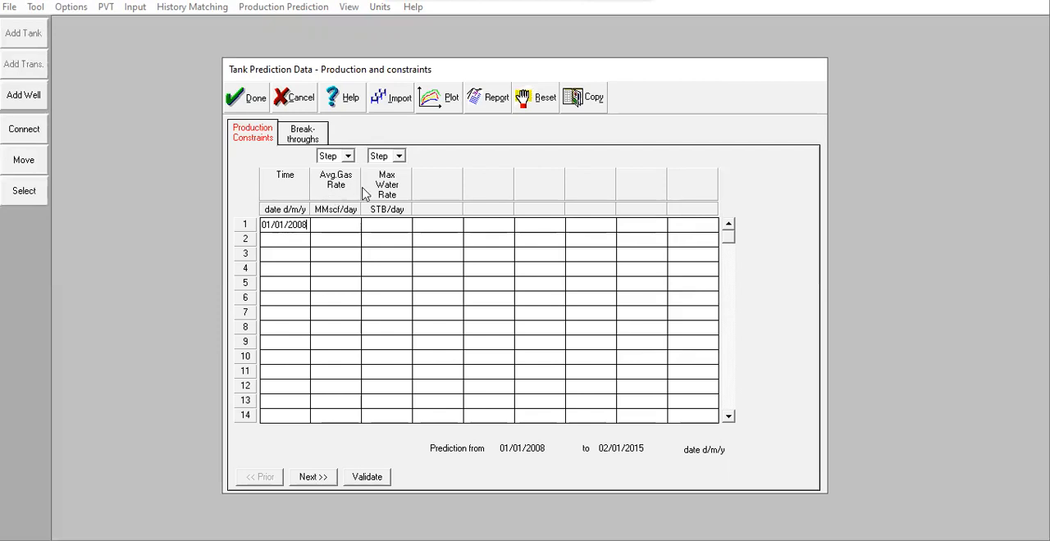
pyautogui.click(338, 229)
pyautogui.click(246, 98)
# Step: Accept the reporting schedule again and run the production prediction calculation
pyautogui.click(284, 8)
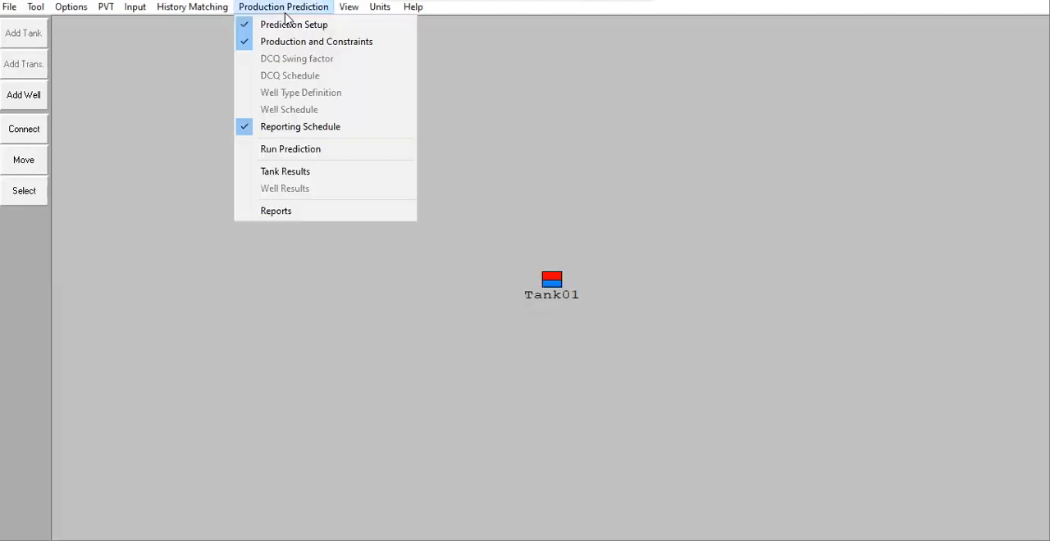
pyautogui.click(323, 128)
pyautogui.click(335, 140)
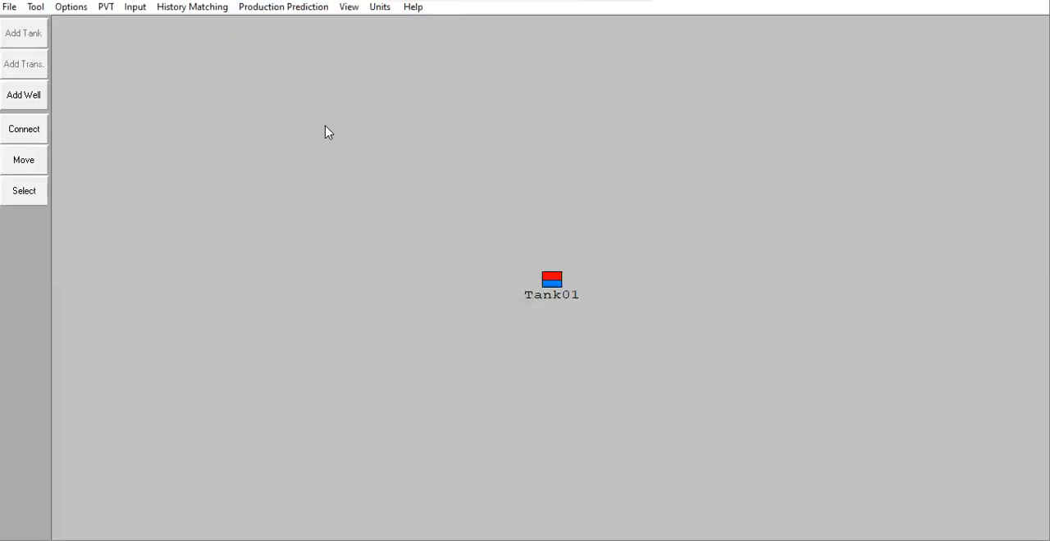
pyautogui.click(271, 8)
pyautogui.click(300, 149)
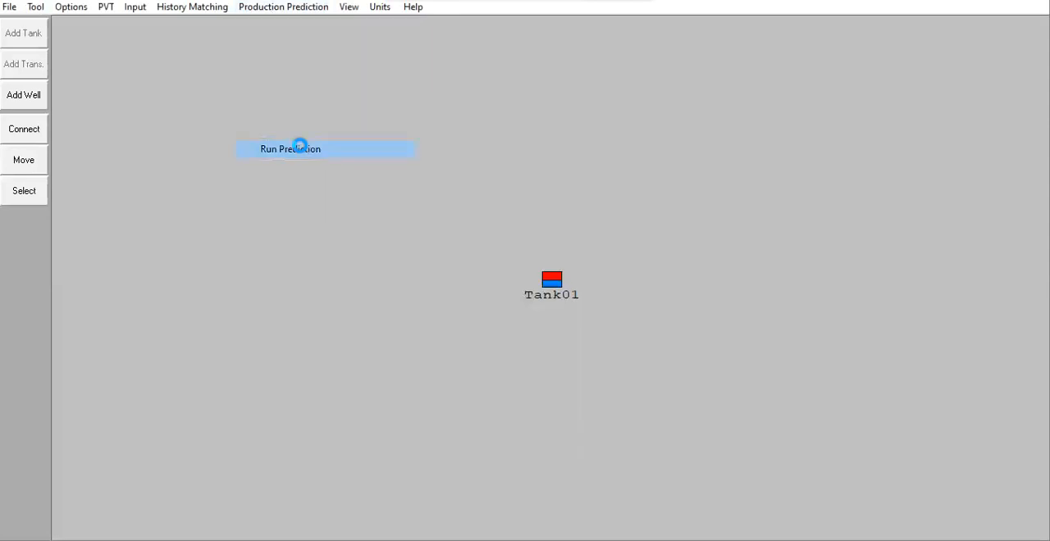
pyautogui.click(446, 54)
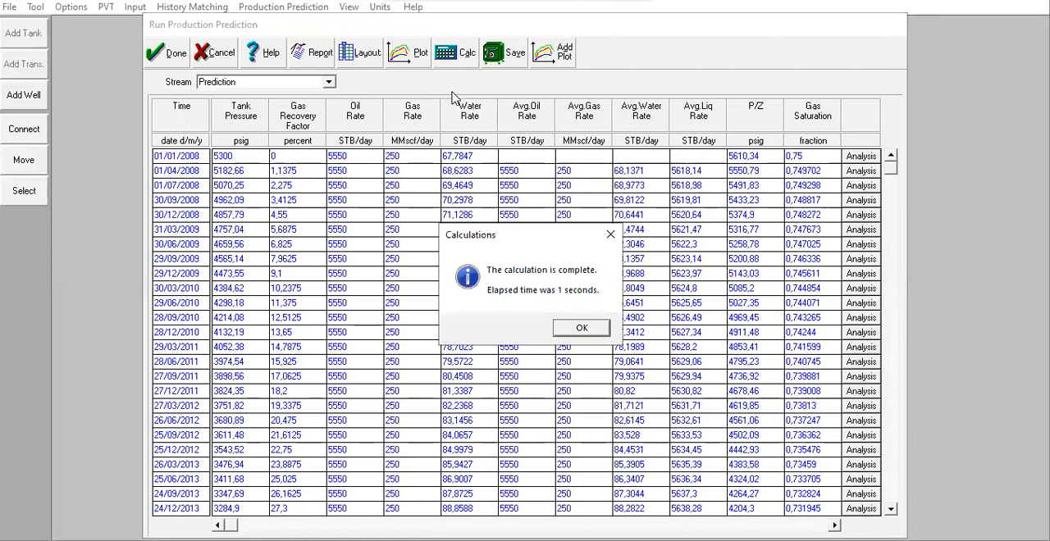
pyautogui.click(579, 331)
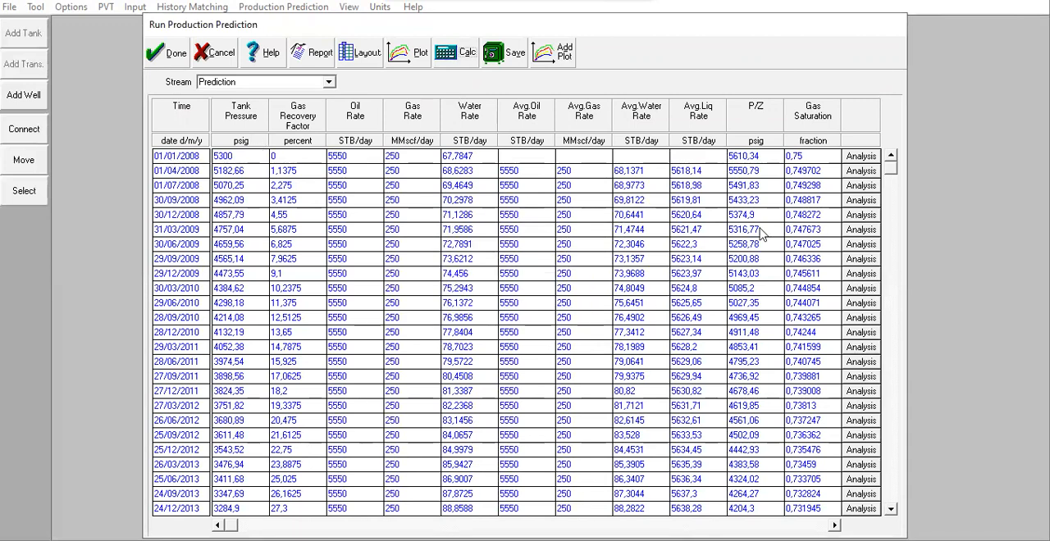
# Step: Review the prediction results, plot the Prediction stream's tank pressure and gas rate against time, and close the results
pyautogui.moveTo(891, 168); pyautogui.dragTo(892, 496)
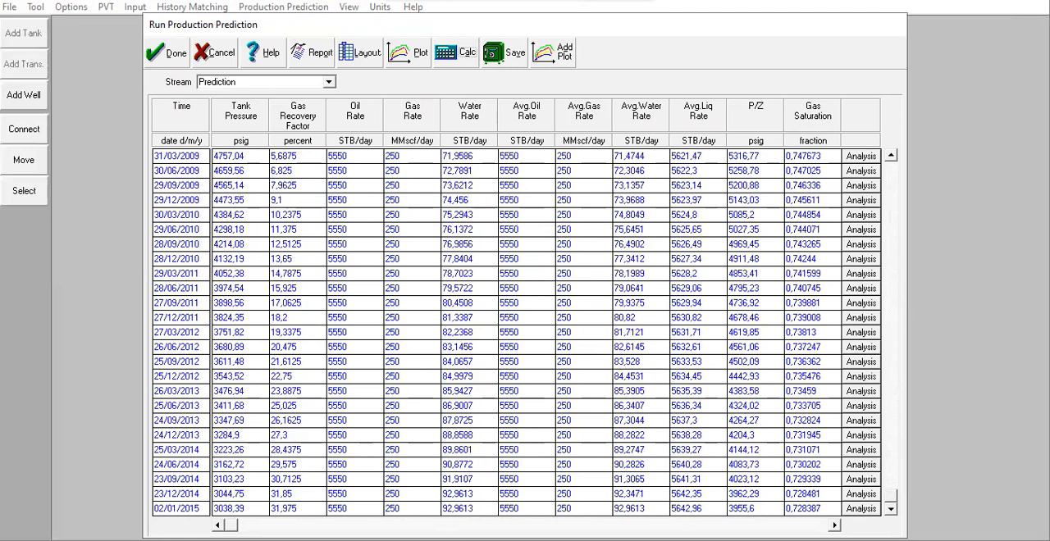
pyautogui.click(408, 57)
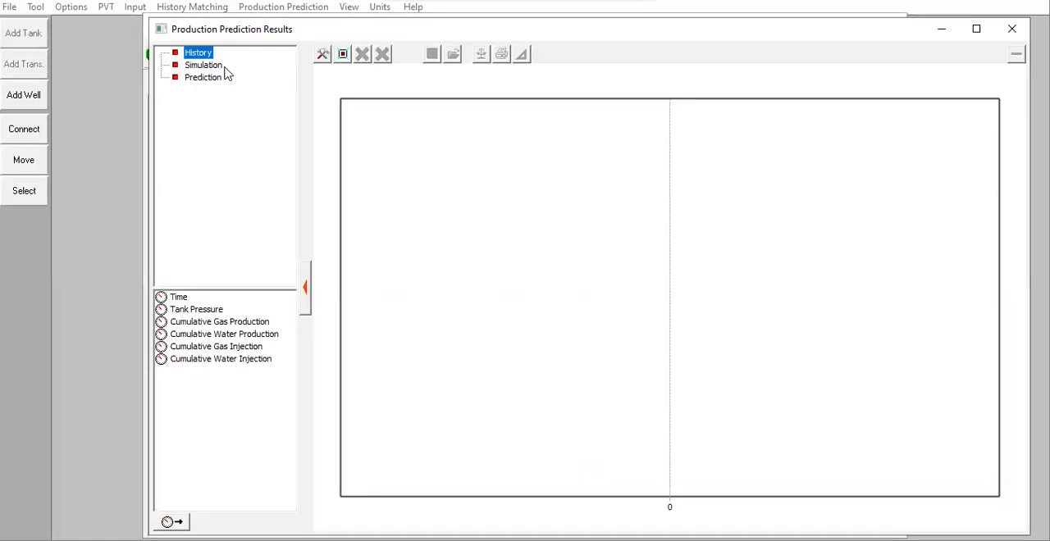
pyautogui.click(203, 77)
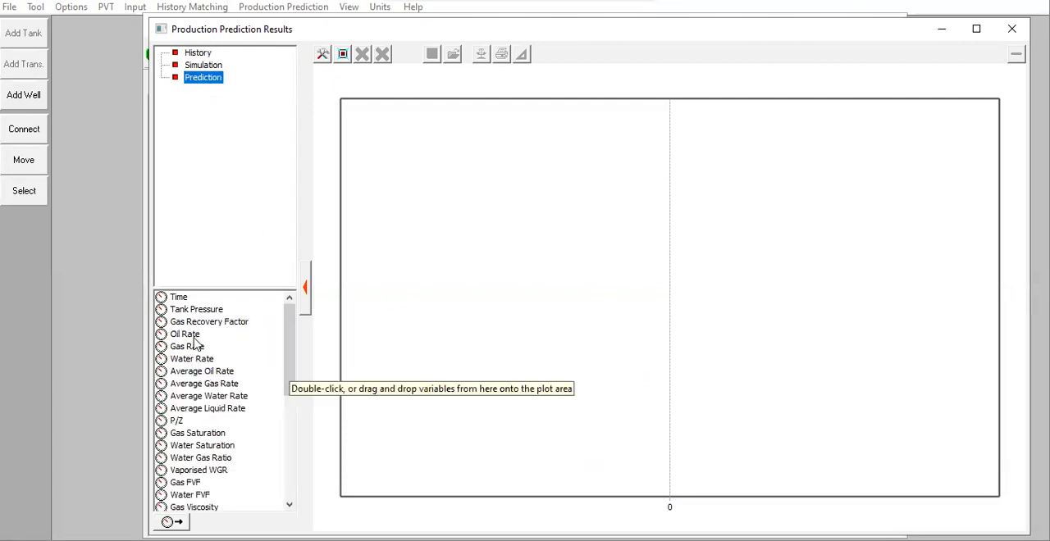
pyautogui.doubleClick(201, 313)
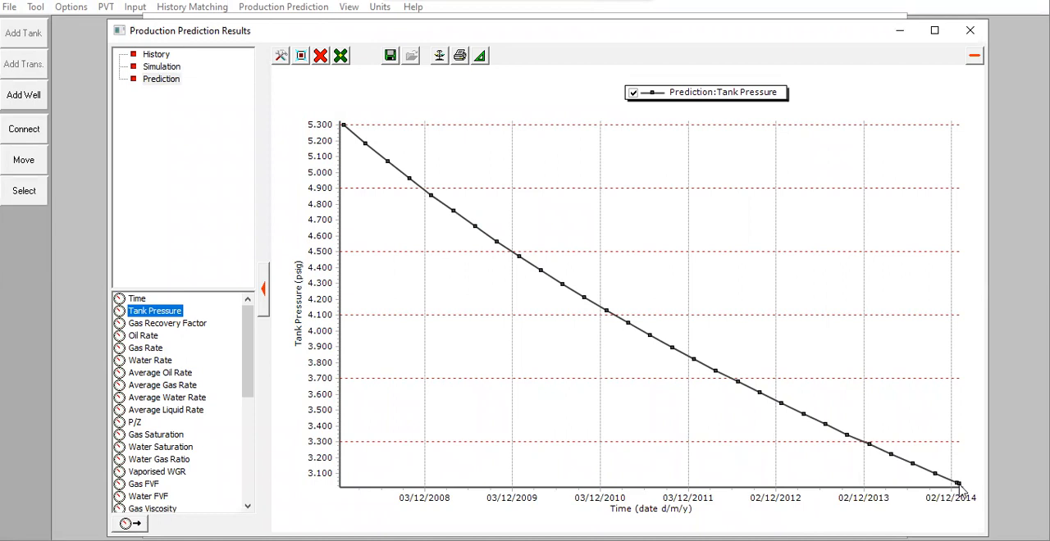
pyautogui.moveTo(959, 486)
pyautogui.click(145, 350)
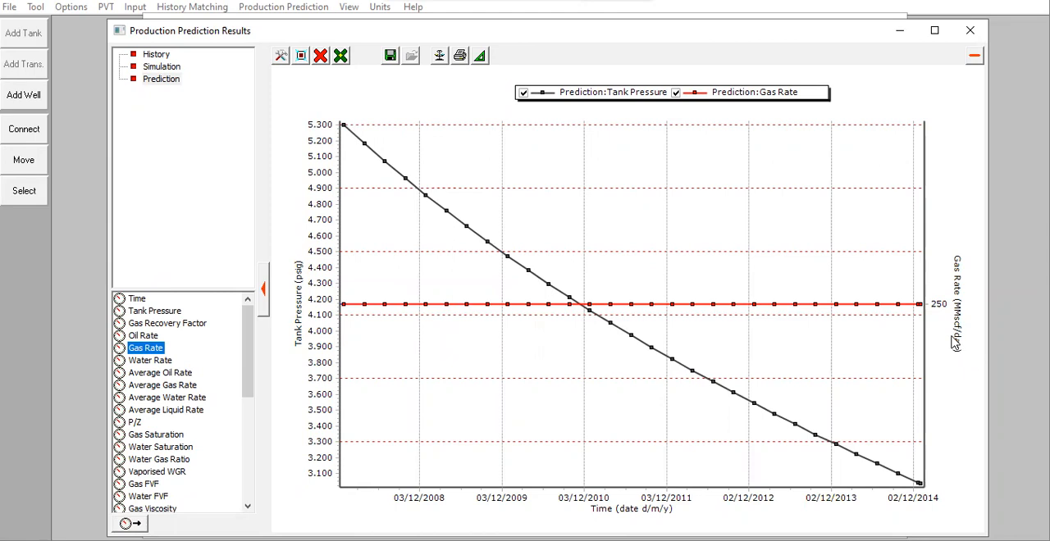
pyautogui.click(971, 31)
pyautogui.click(160, 53)
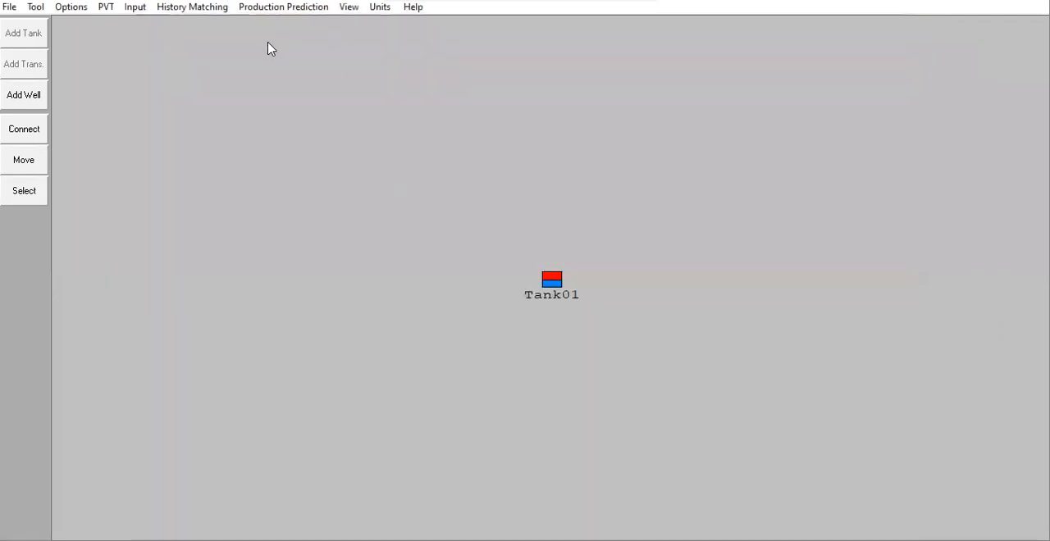
# Step: Set the average gas rate in the first production constraint row to 2500 MMscf/day and accept the table
pyautogui.click(289, 9)
pyautogui.click(301, 42)
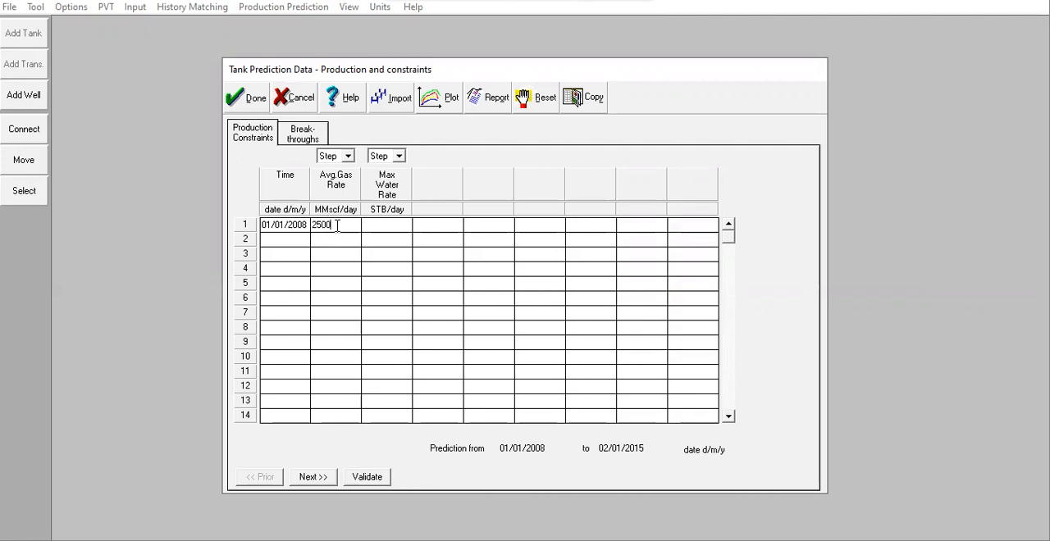
pyautogui.moveTo(336, 226); pyautogui.dragTo(298, 232)
pyautogui.click(251, 108)
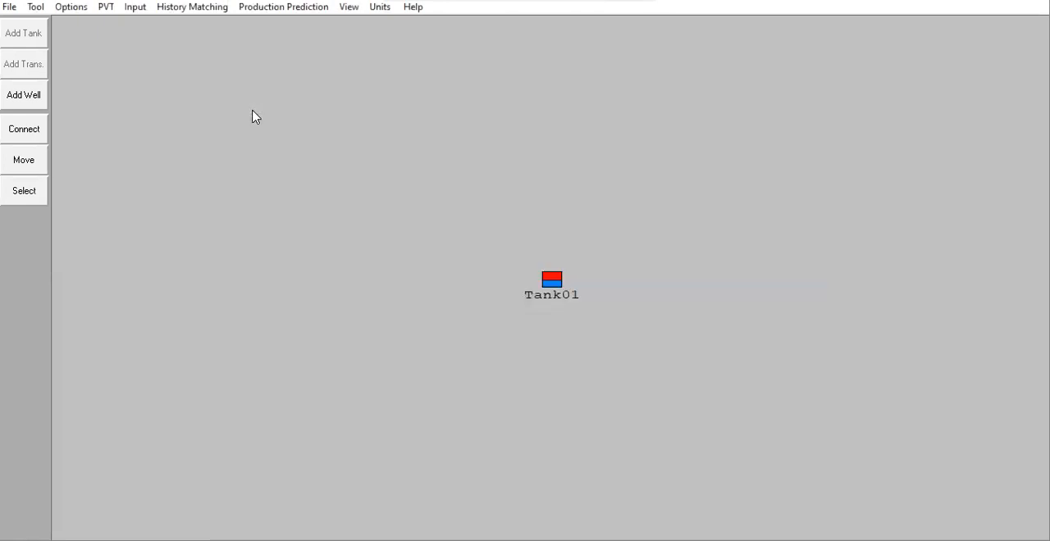
# Step: Run the production prediction at 2500 MMscf/day, continue past the saturation warning, and close the results
pyautogui.click(268, 8)
pyautogui.click(288, 148)
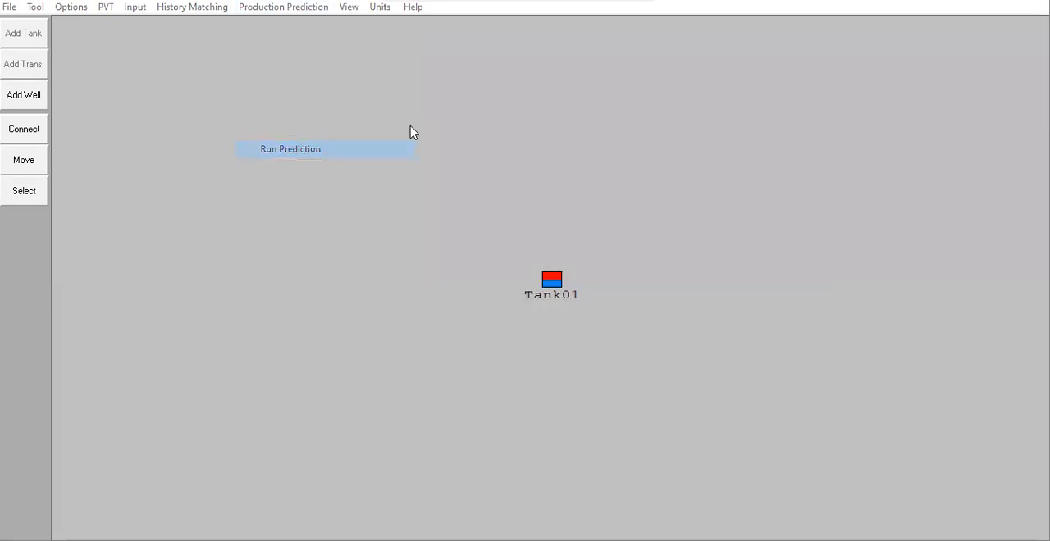
pyautogui.click(466, 56)
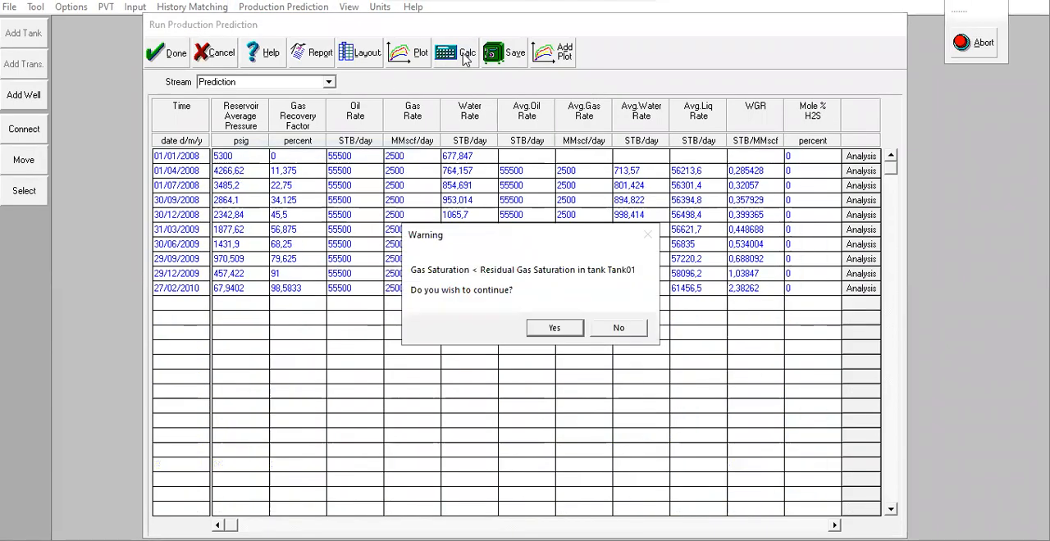
pyautogui.click(555, 328)
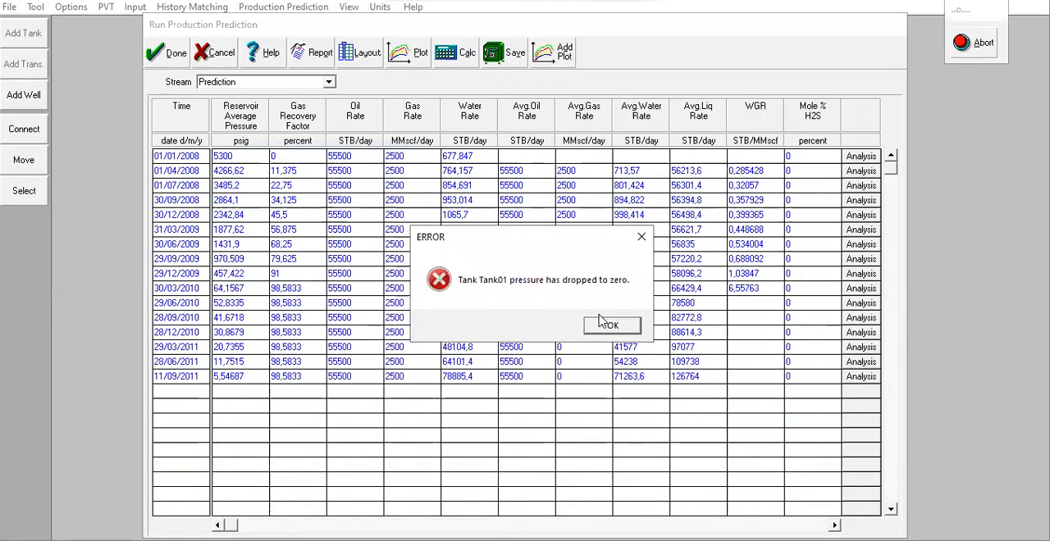
pyautogui.click(615, 328)
pyautogui.click(587, 327)
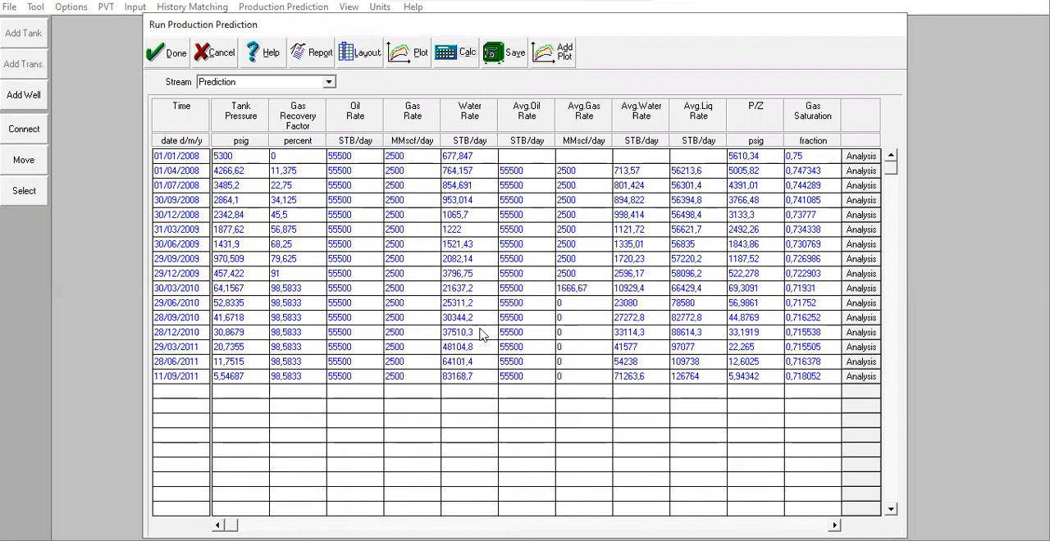
pyautogui.click(164, 61)
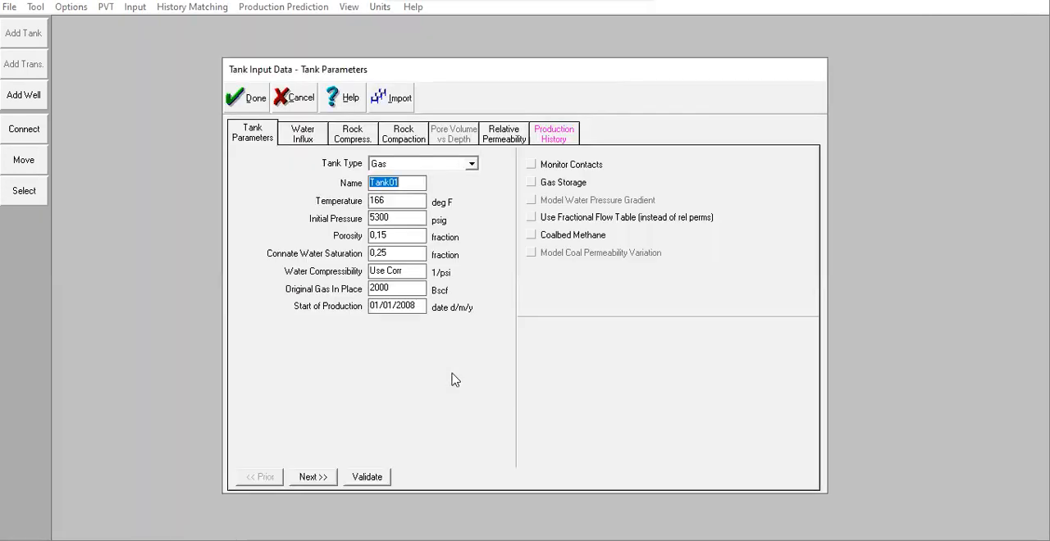
# Step: Check the original gas in place in Tank01's tank parameters and close the tank data
pyautogui.doubleClick(380, 289)
pyautogui.moveTo(374, 291); pyautogui.dragTo(379, 292)
pyautogui.click(255, 99)
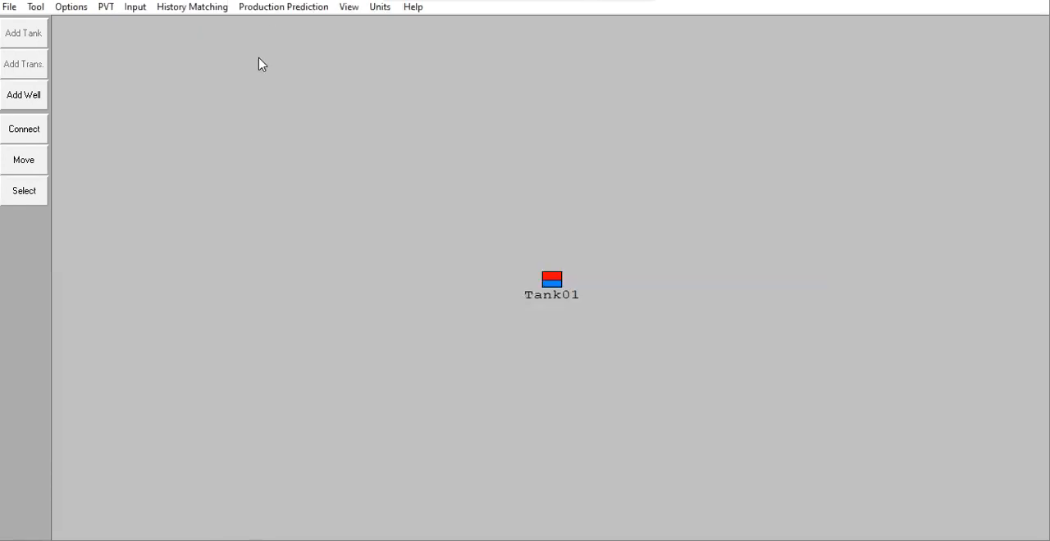
# Step: Set the average gas rate in the first production constraint row to 750 MMscf/day and accept the table
pyautogui.click(283, 6)
pyautogui.click(294, 40)
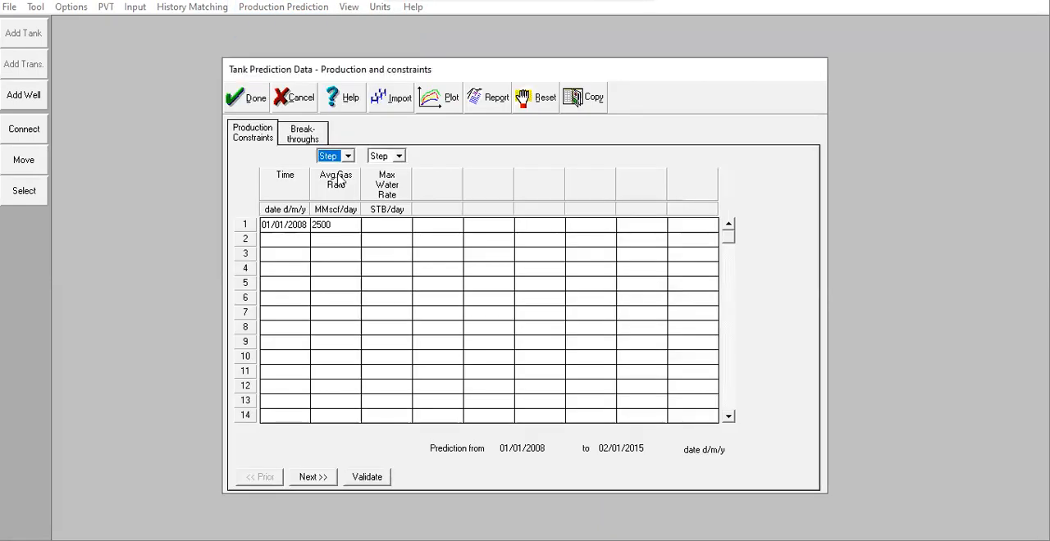
pyautogui.click(327, 225)
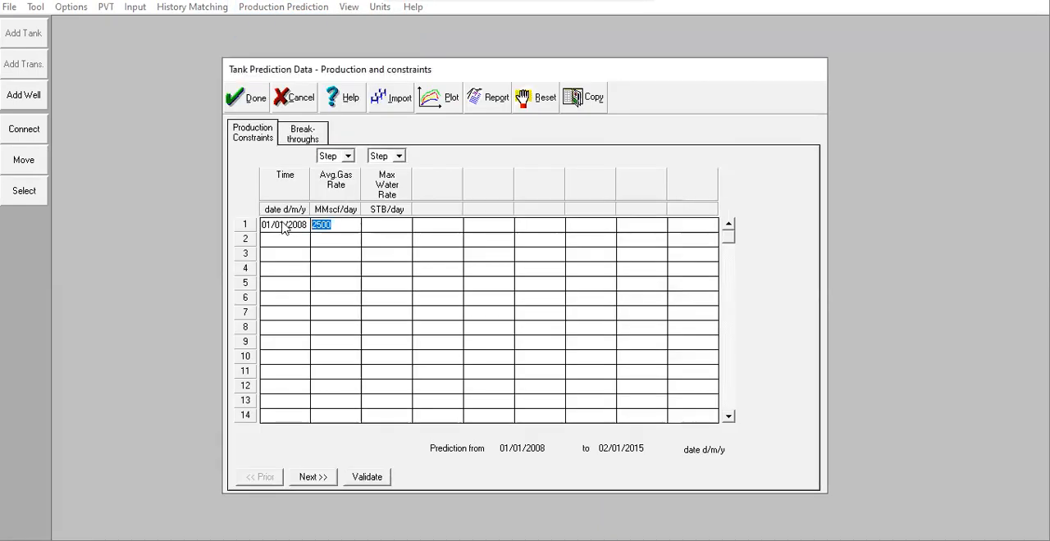
pyautogui.write('750')
pyautogui.click(256, 105)
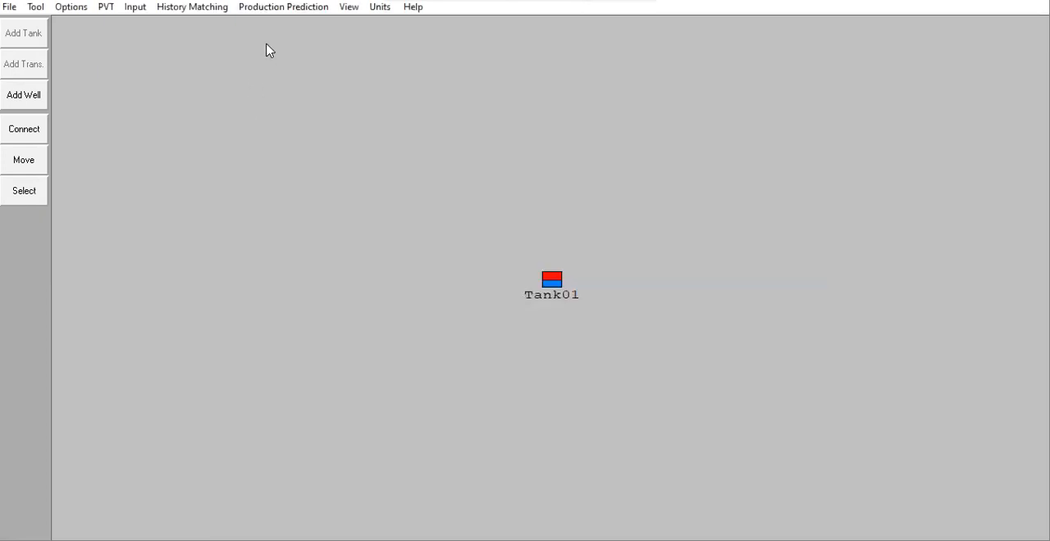
# Step: Run the production prediction calculation with the 750 MMscf/day average gas rate
pyautogui.click(286, 7)
pyautogui.click(289, 150)
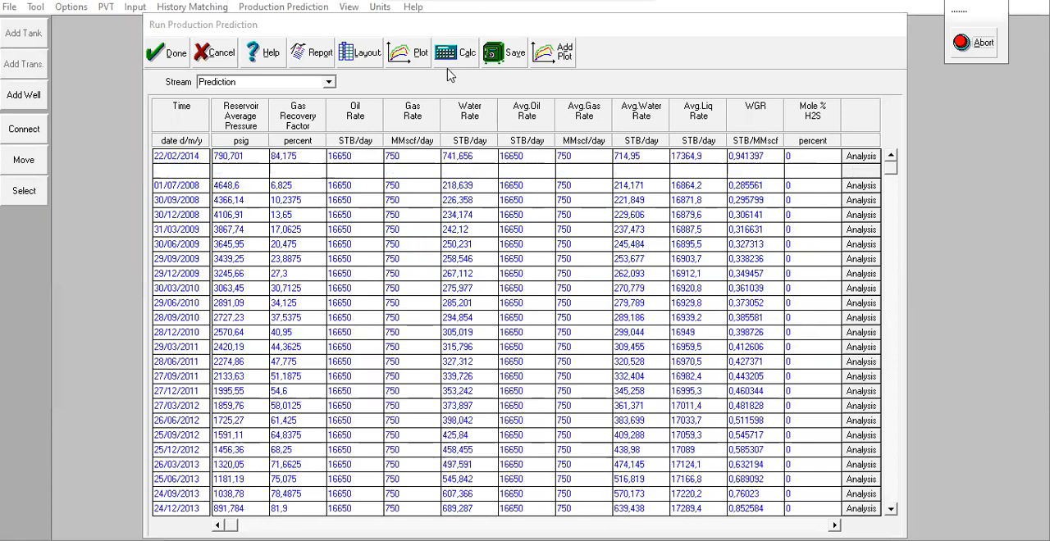
pyautogui.click(586, 330)
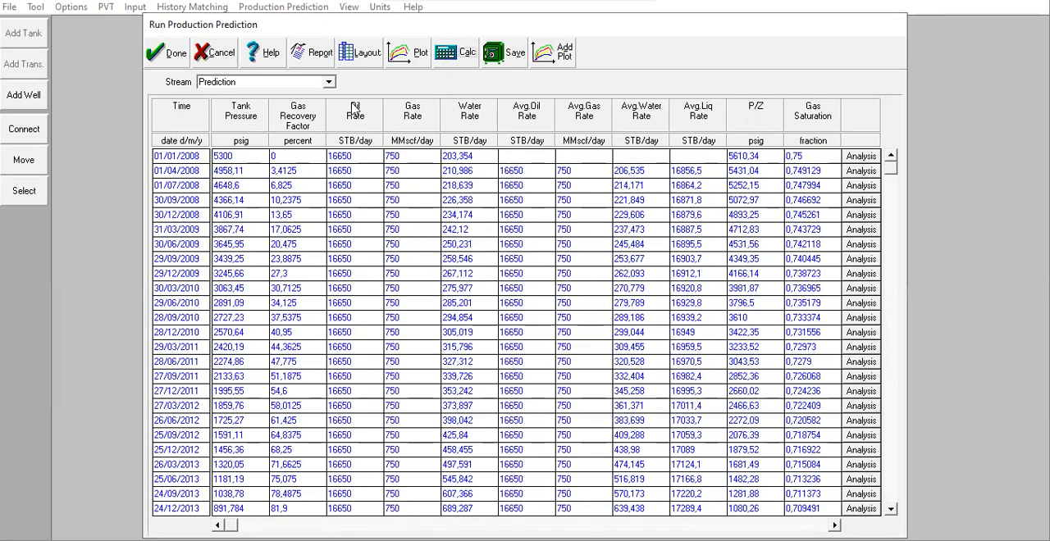
# Step: Plot the Prediction stream's tank pressure and gas rate, inspect the final tank pressure point, and close the plot and results
pyautogui.click(402, 56)
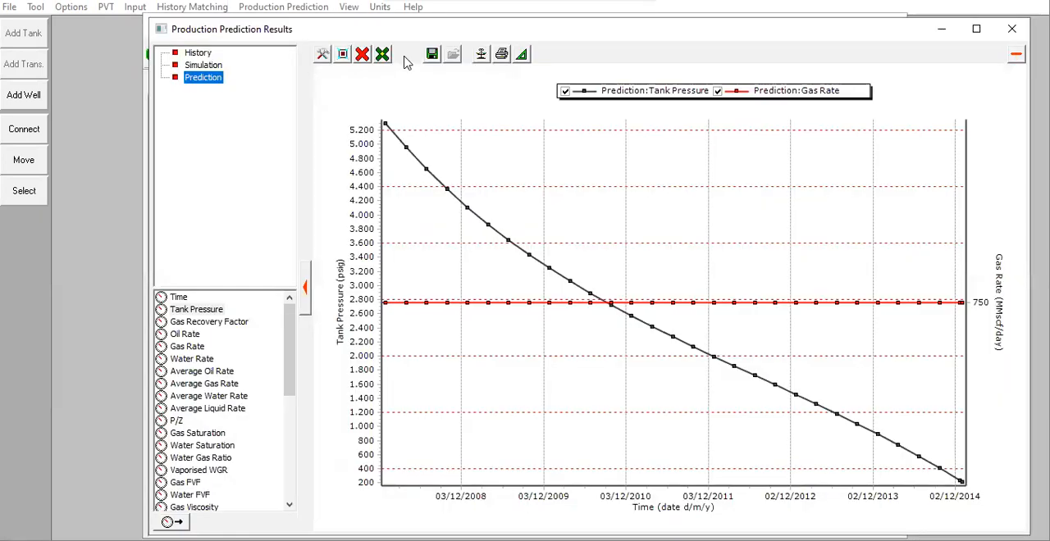
pyautogui.moveTo(387, 305)
pyautogui.moveTo(203, 29); pyautogui.dragTo(385, 63)
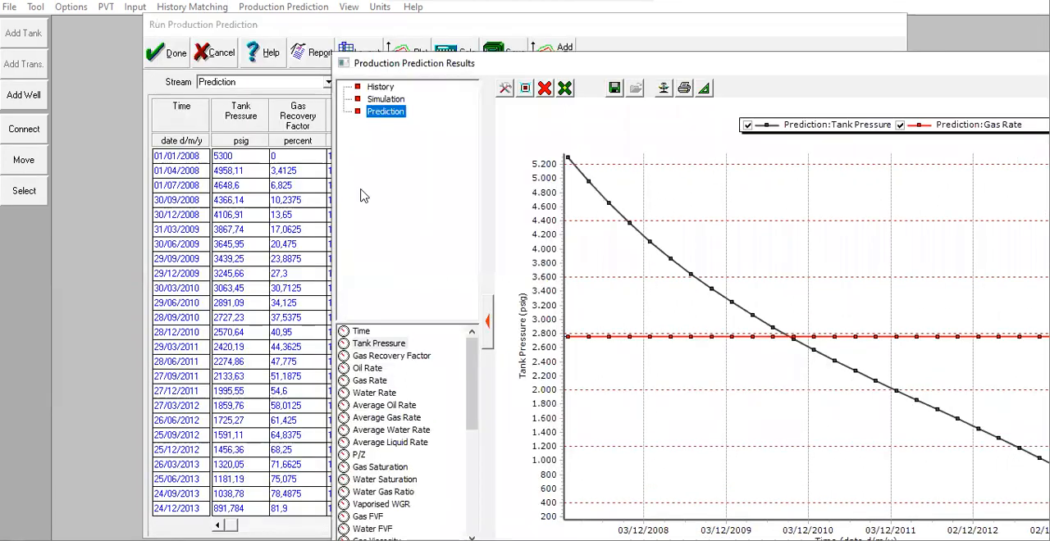
pyautogui.moveTo(680, 70); pyautogui.dragTo(434, 41)
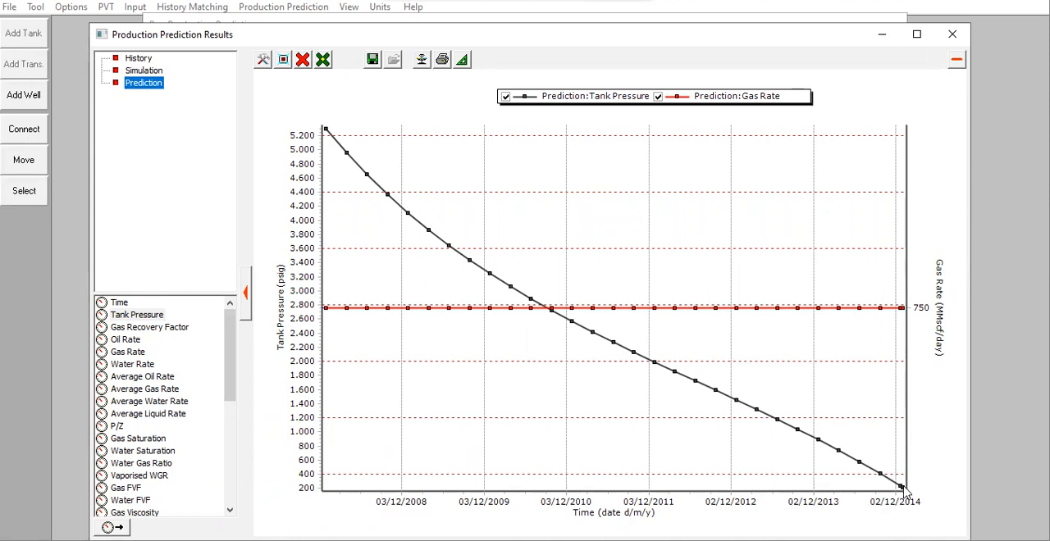
pyautogui.moveTo(905, 490)
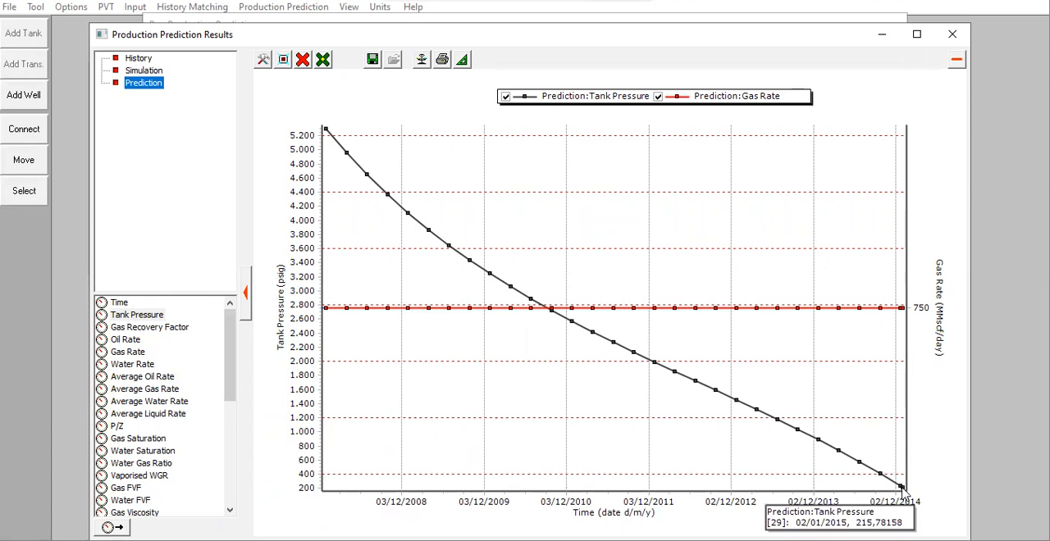
pyautogui.click(952, 34)
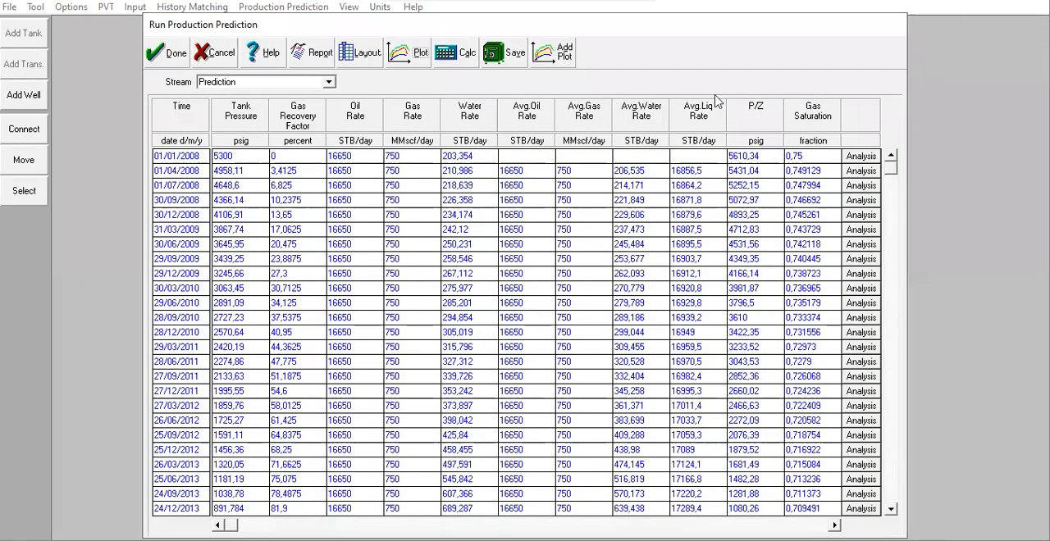
pyautogui.click(170, 54)
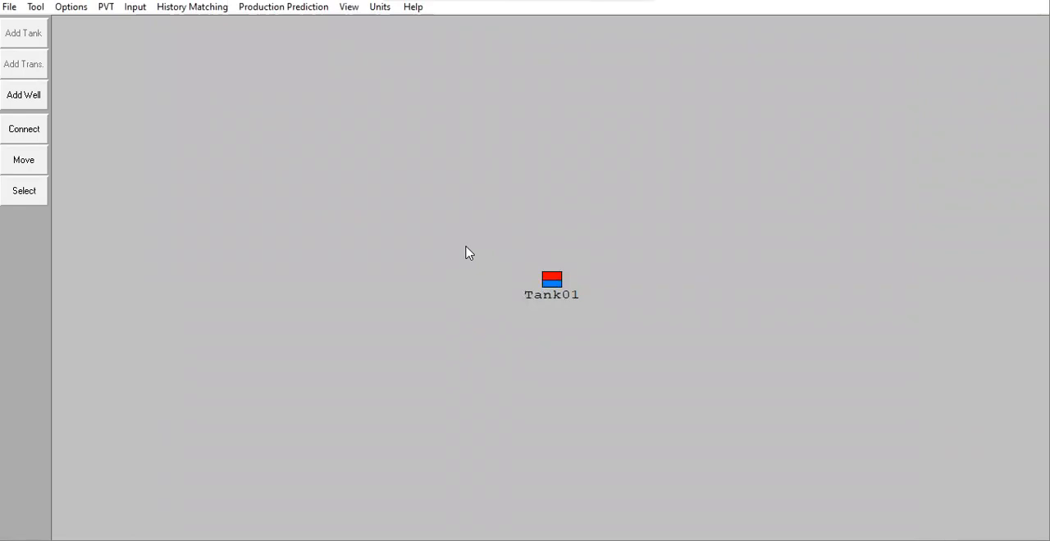
# Step: Change the prediction type in the prediction setup to Production Profile Using Well Models and accept it
pyautogui.click(317, 9)
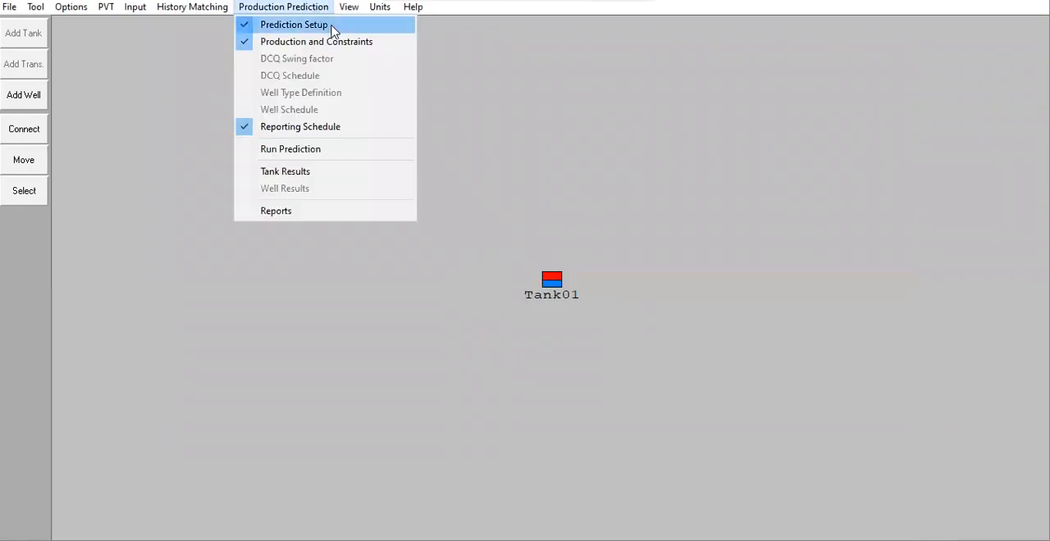
pyautogui.click(332, 25)
pyautogui.click(400, 159)
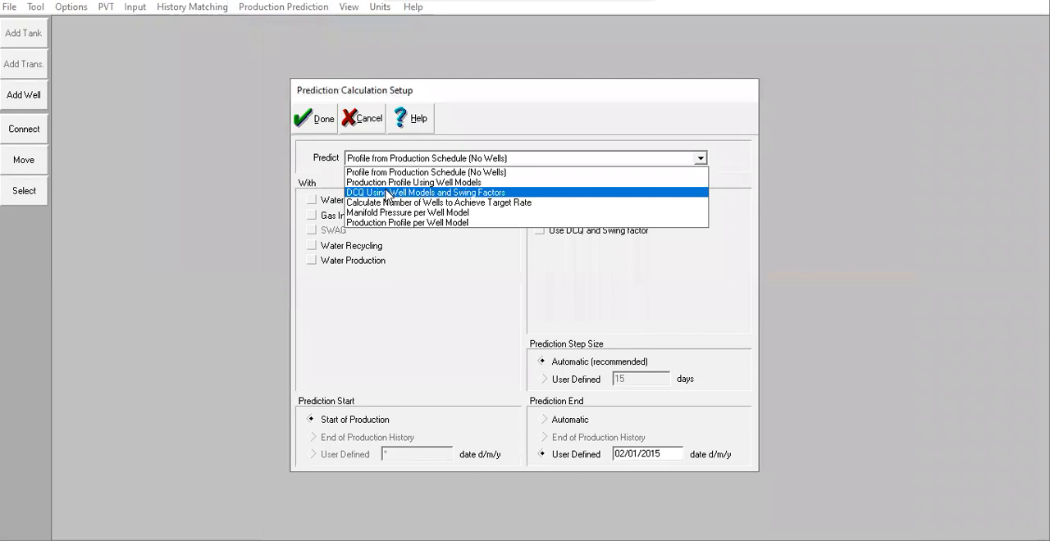
pyautogui.click(437, 183)
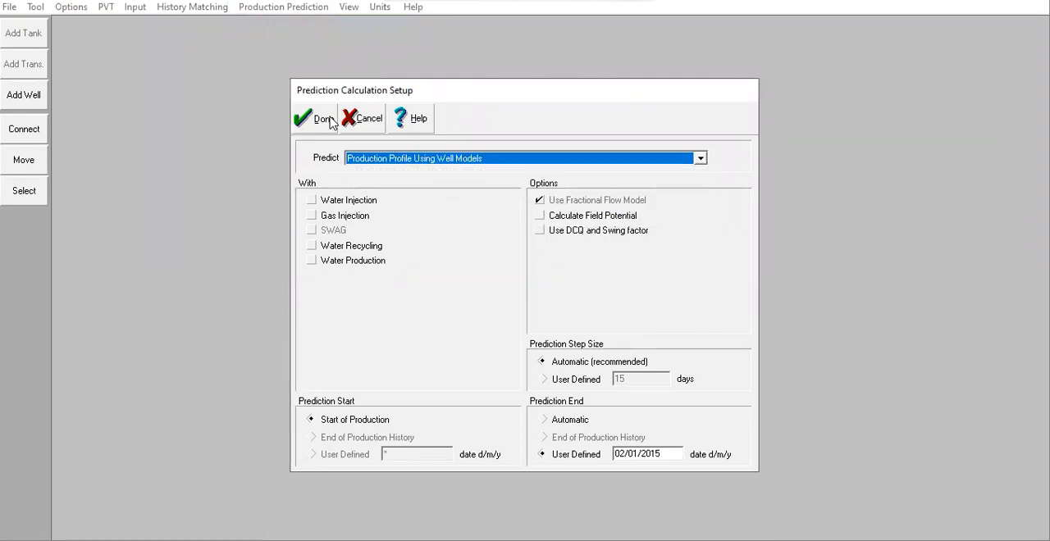
pyautogui.click(327, 120)
# Step: Review the manifold pressure and maximum gas rate constraints for the well-model prediction and accept the table
pyautogui.click(274, 8)
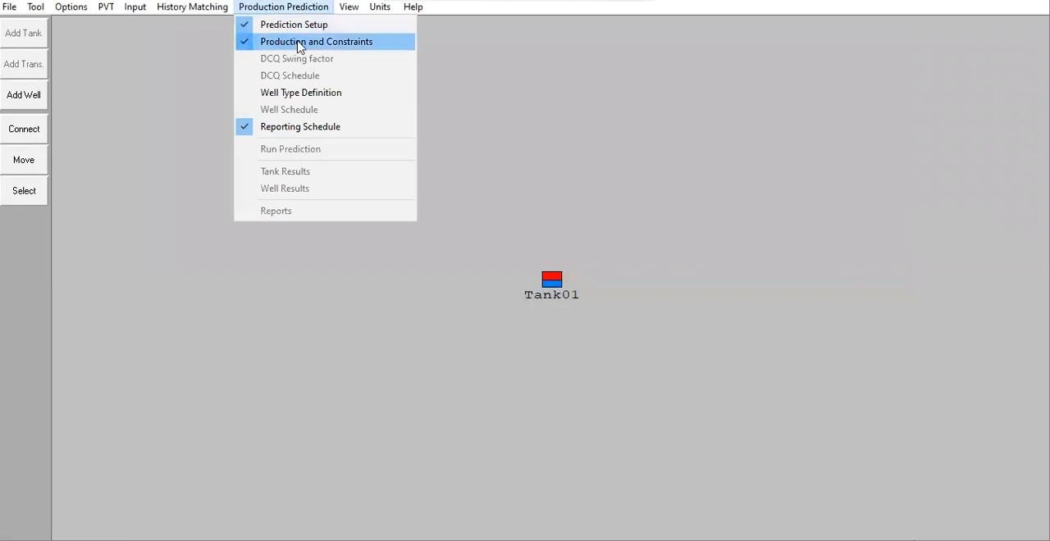
pyautogui.click(346, 42)
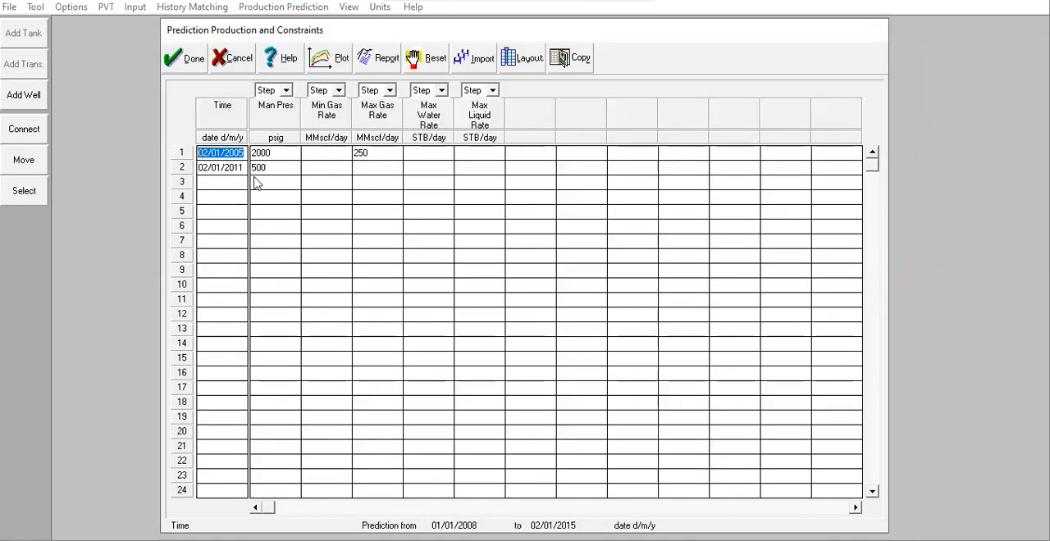
pyautogui.click(280, 168)
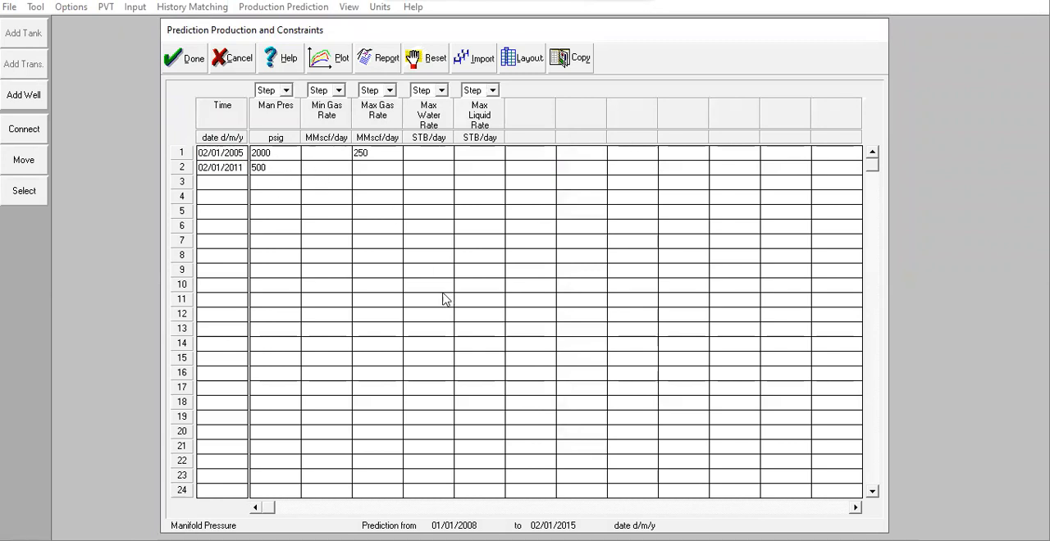
pyautogui.click(202, 62)
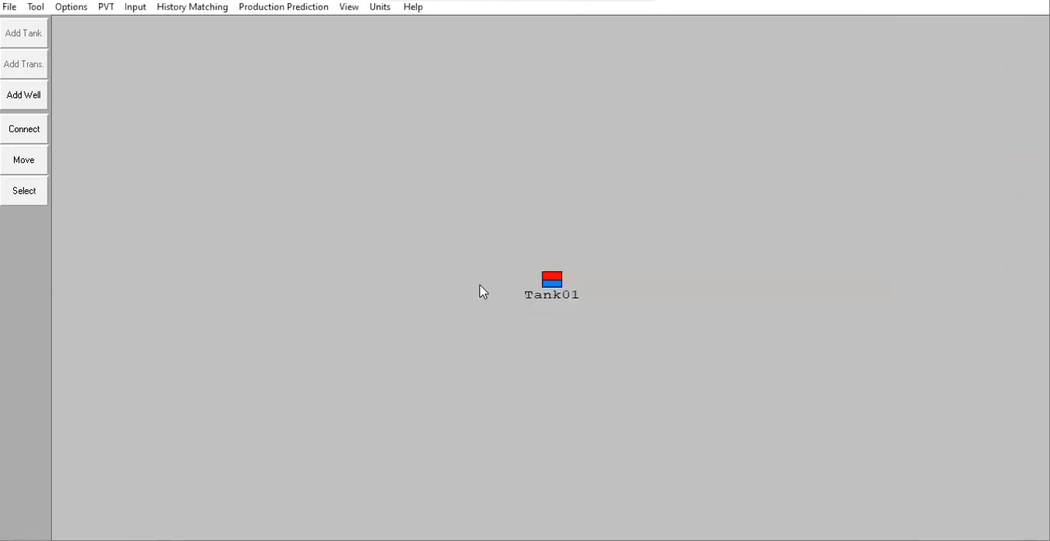